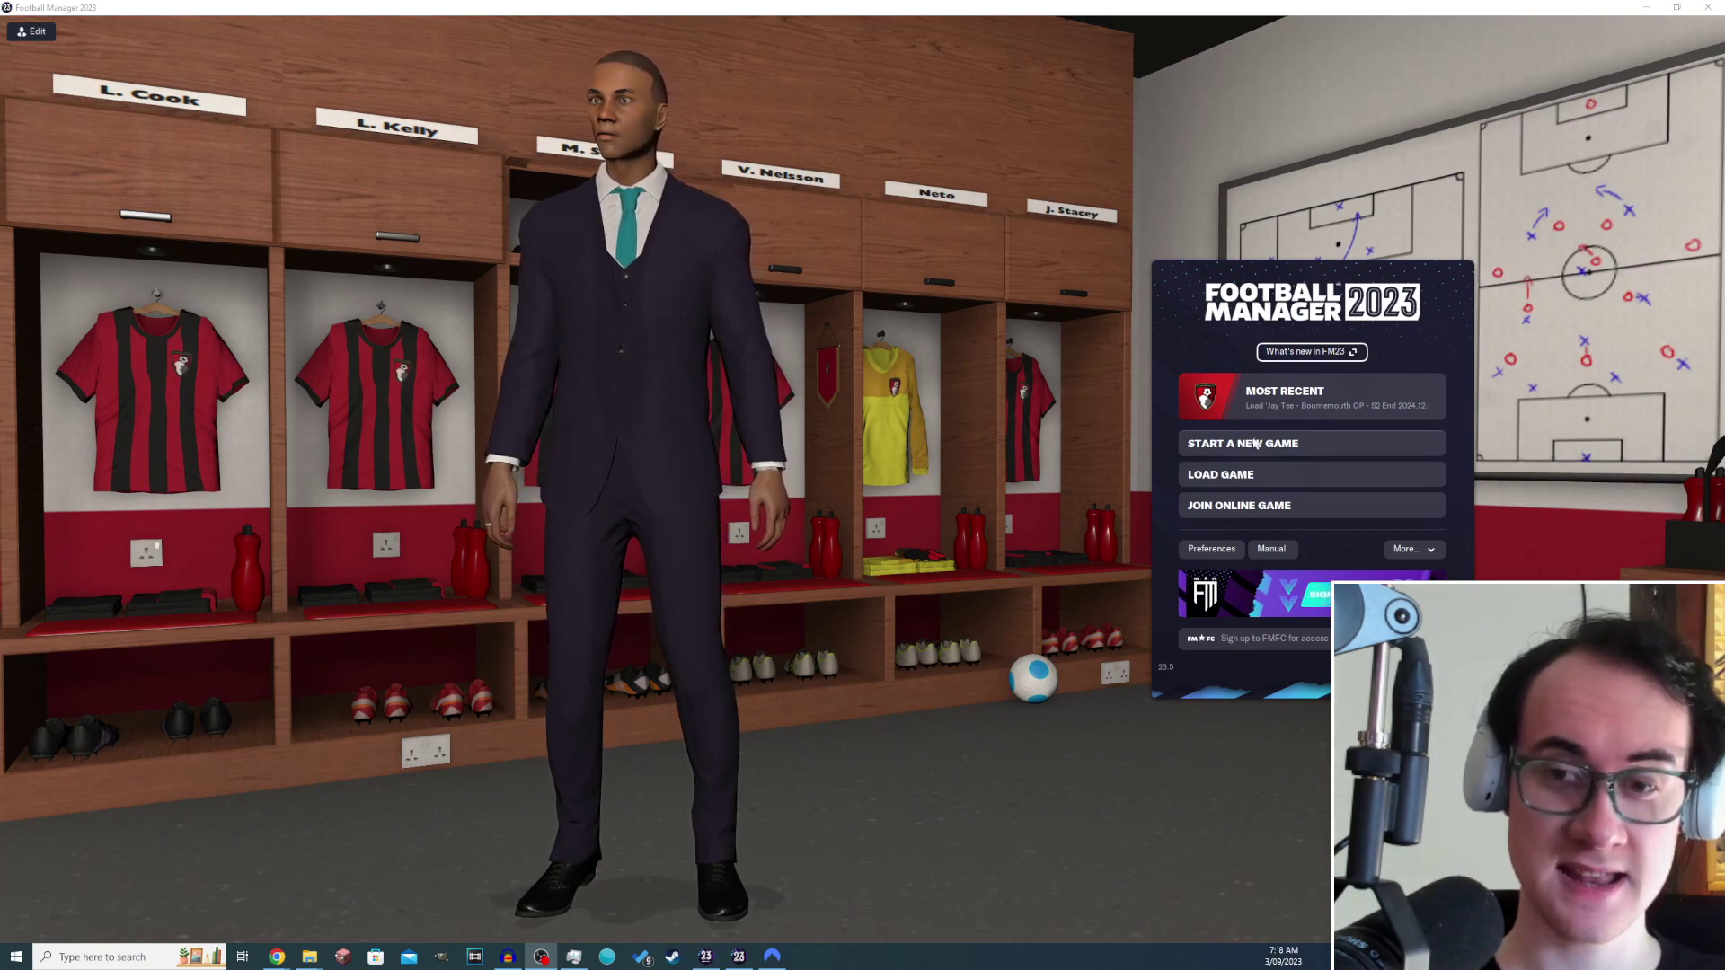
- Choose Start A New Game and the Career mode card, retrying once to reach Career Game Setup
click(1255, 444)
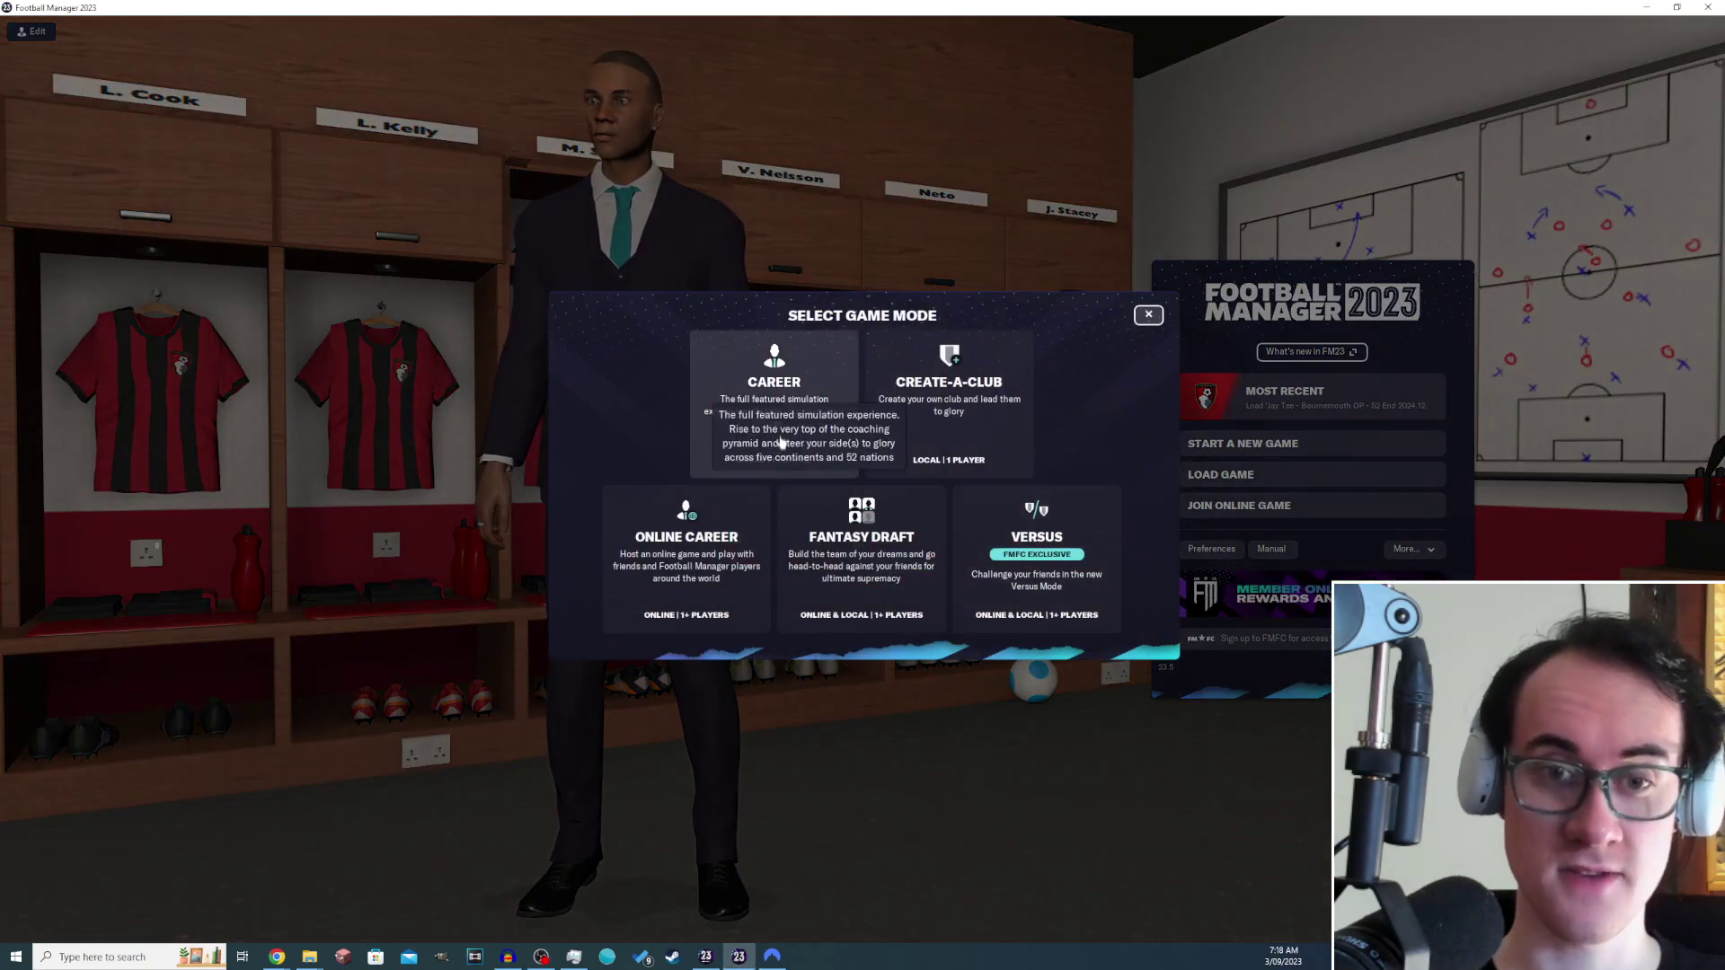
click(840, 402)
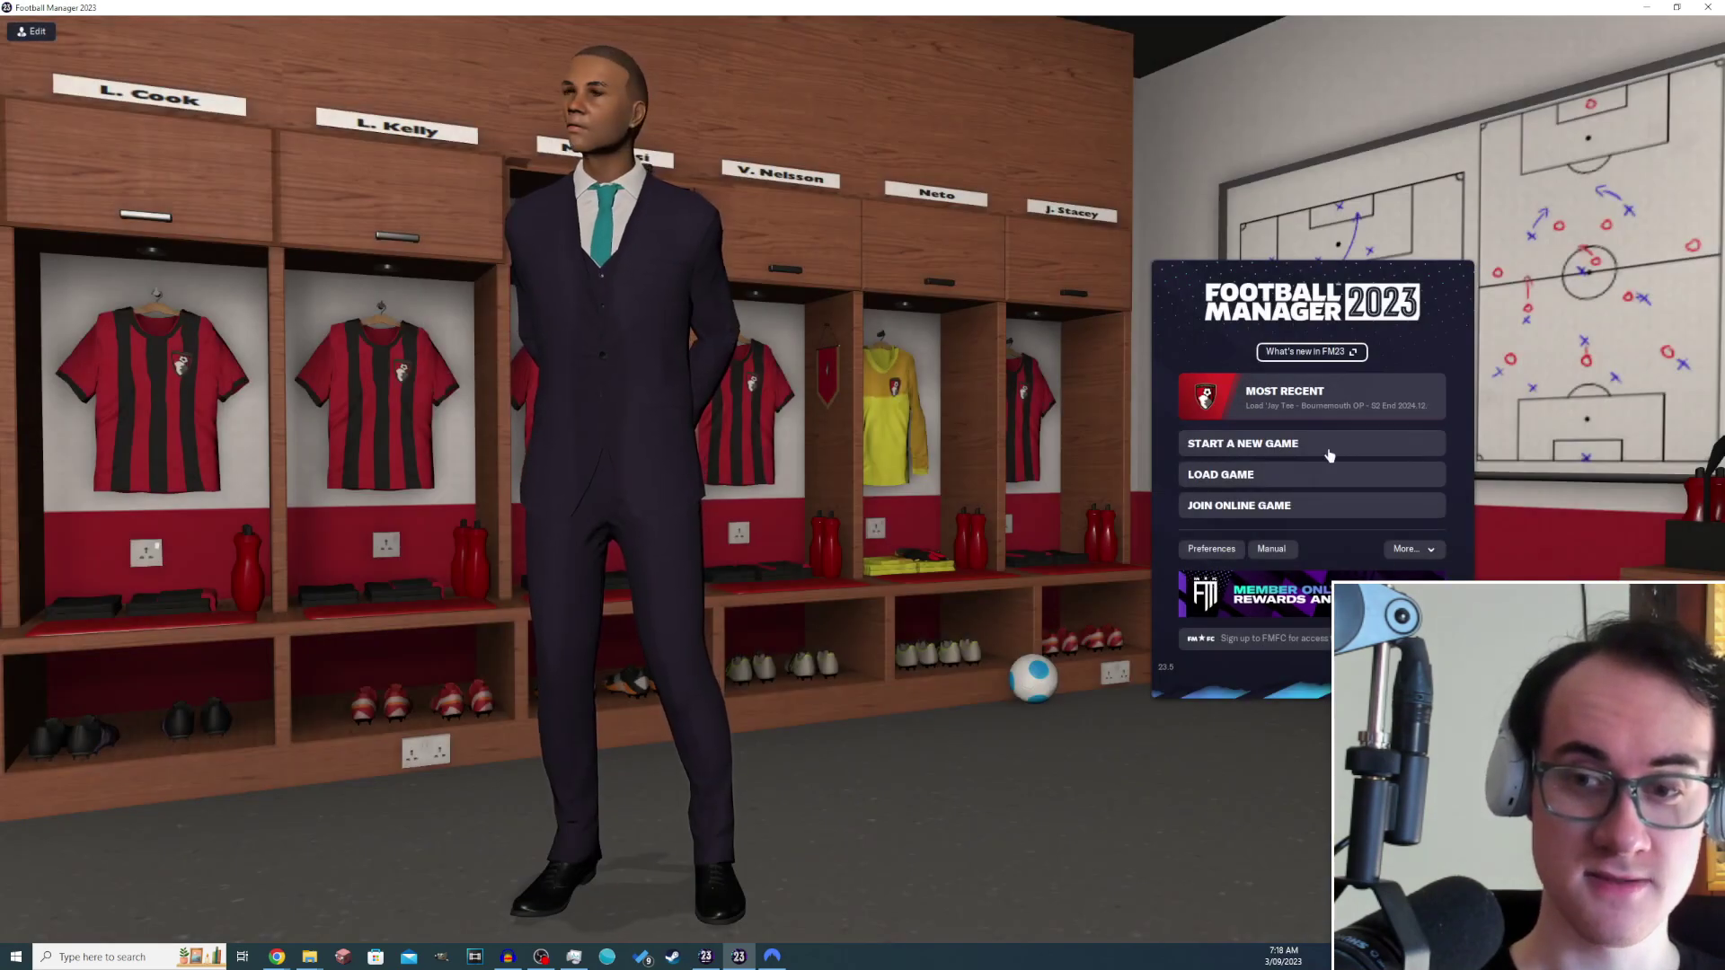
click(1327, 450)
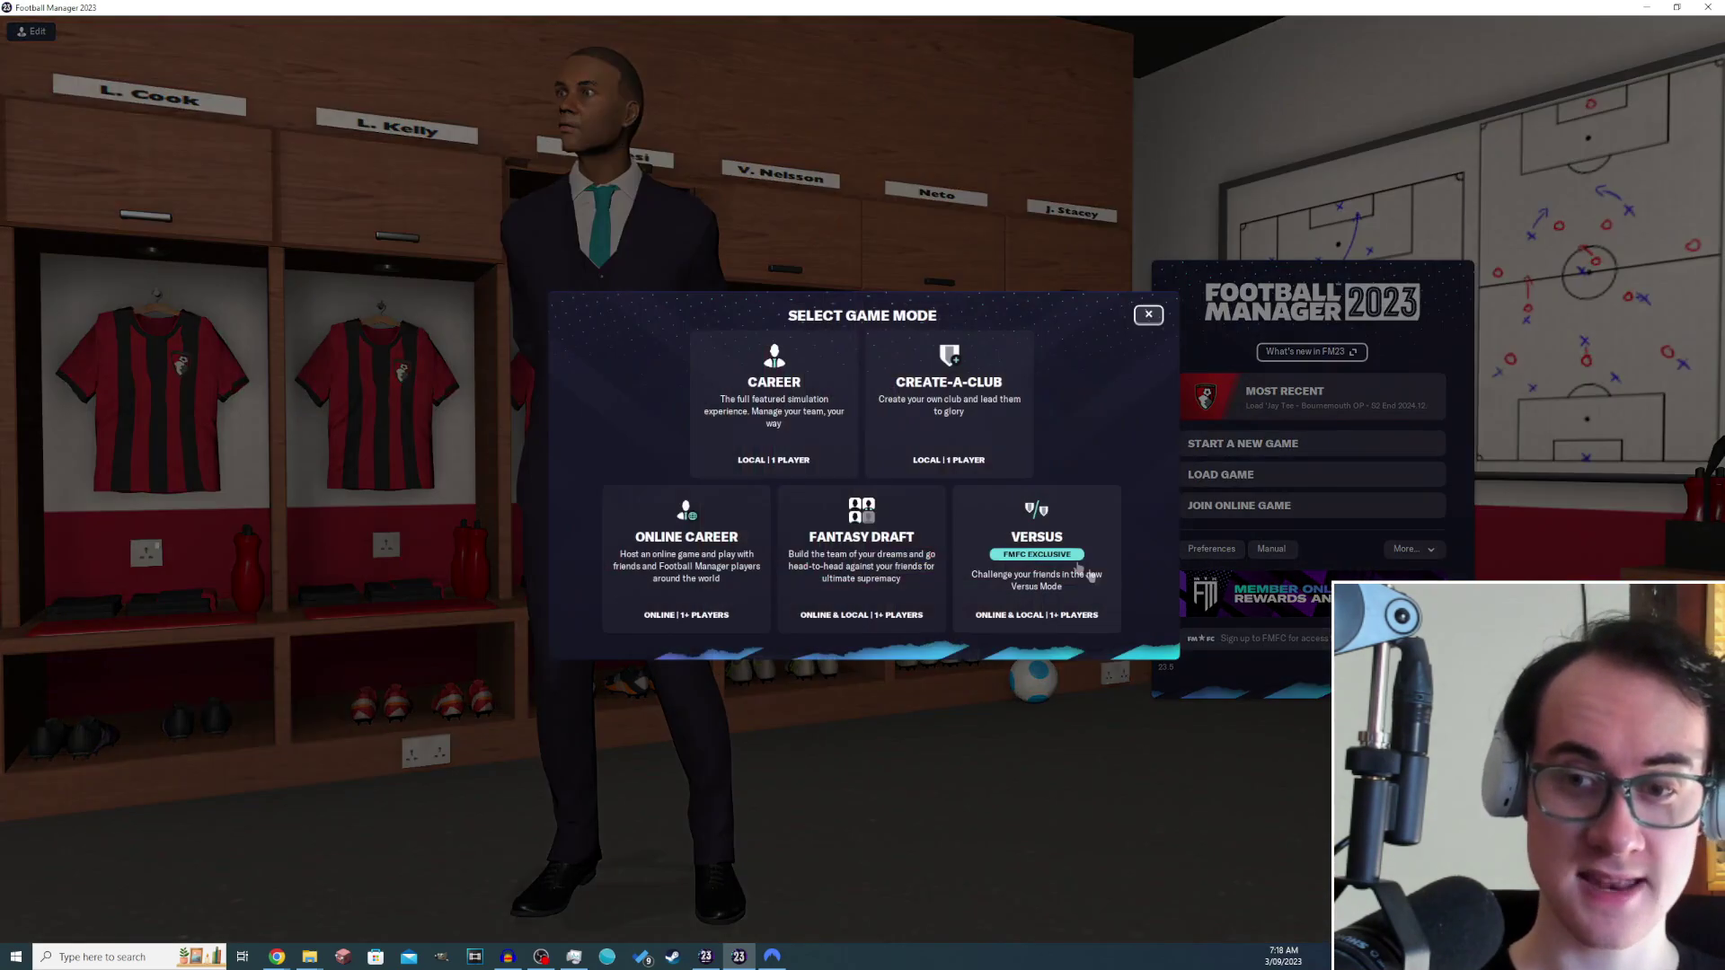
click(822, 417)
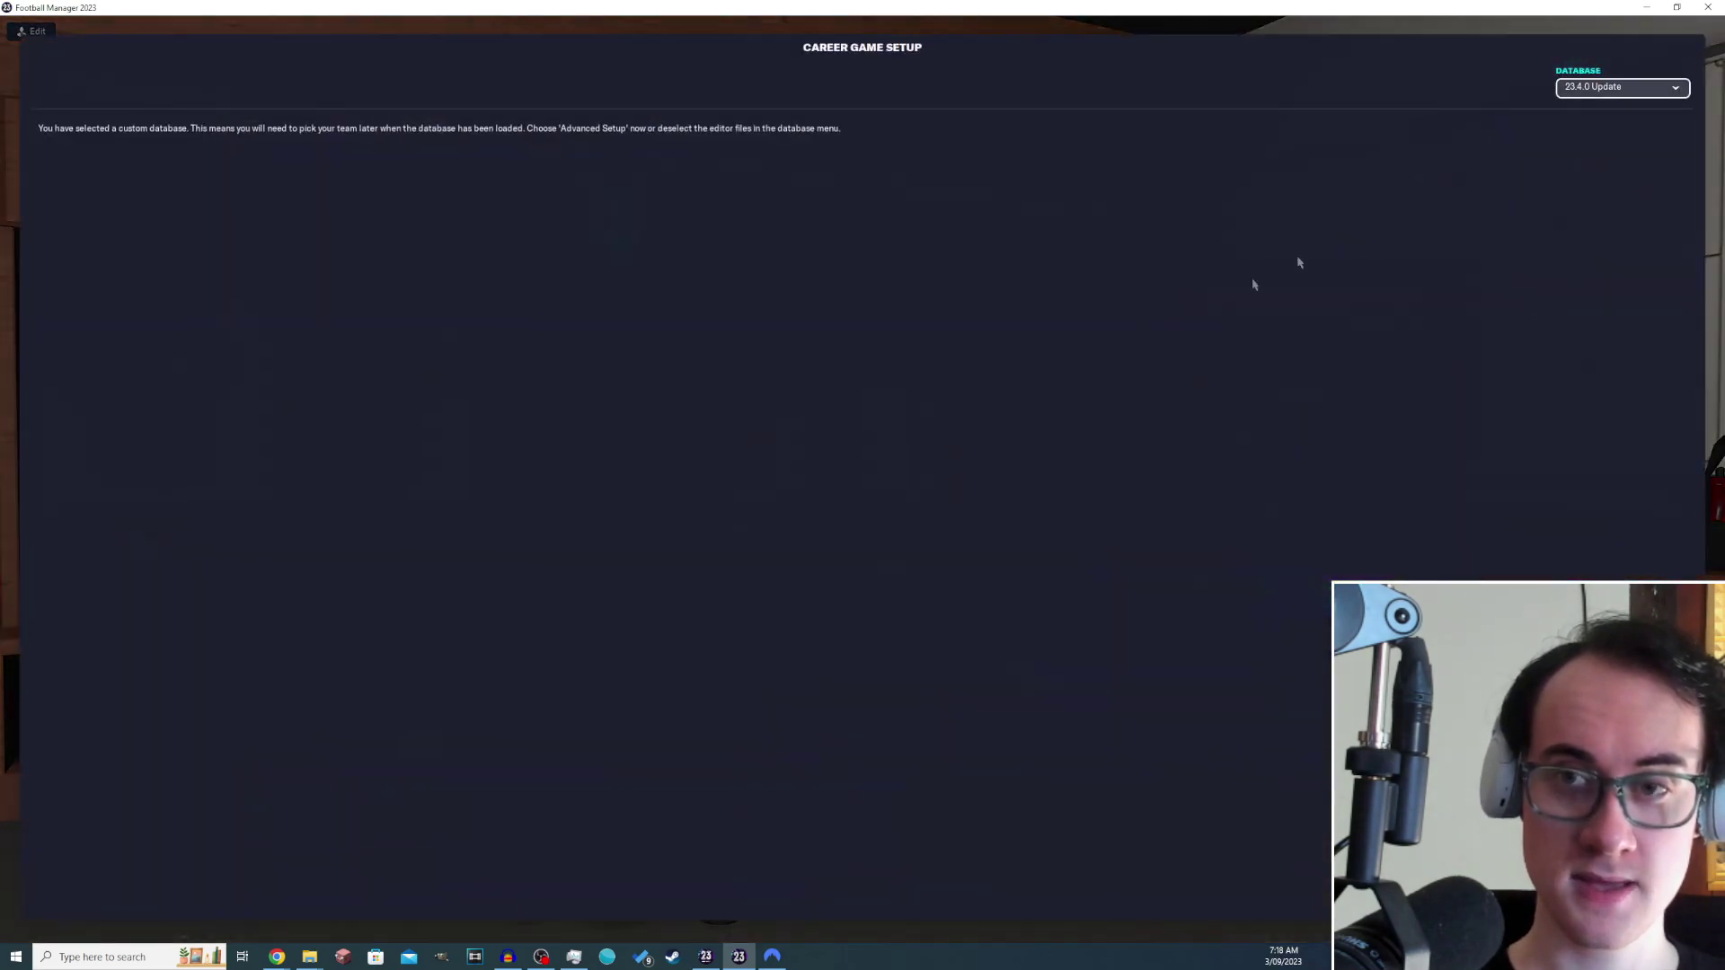
click(1589, 106)
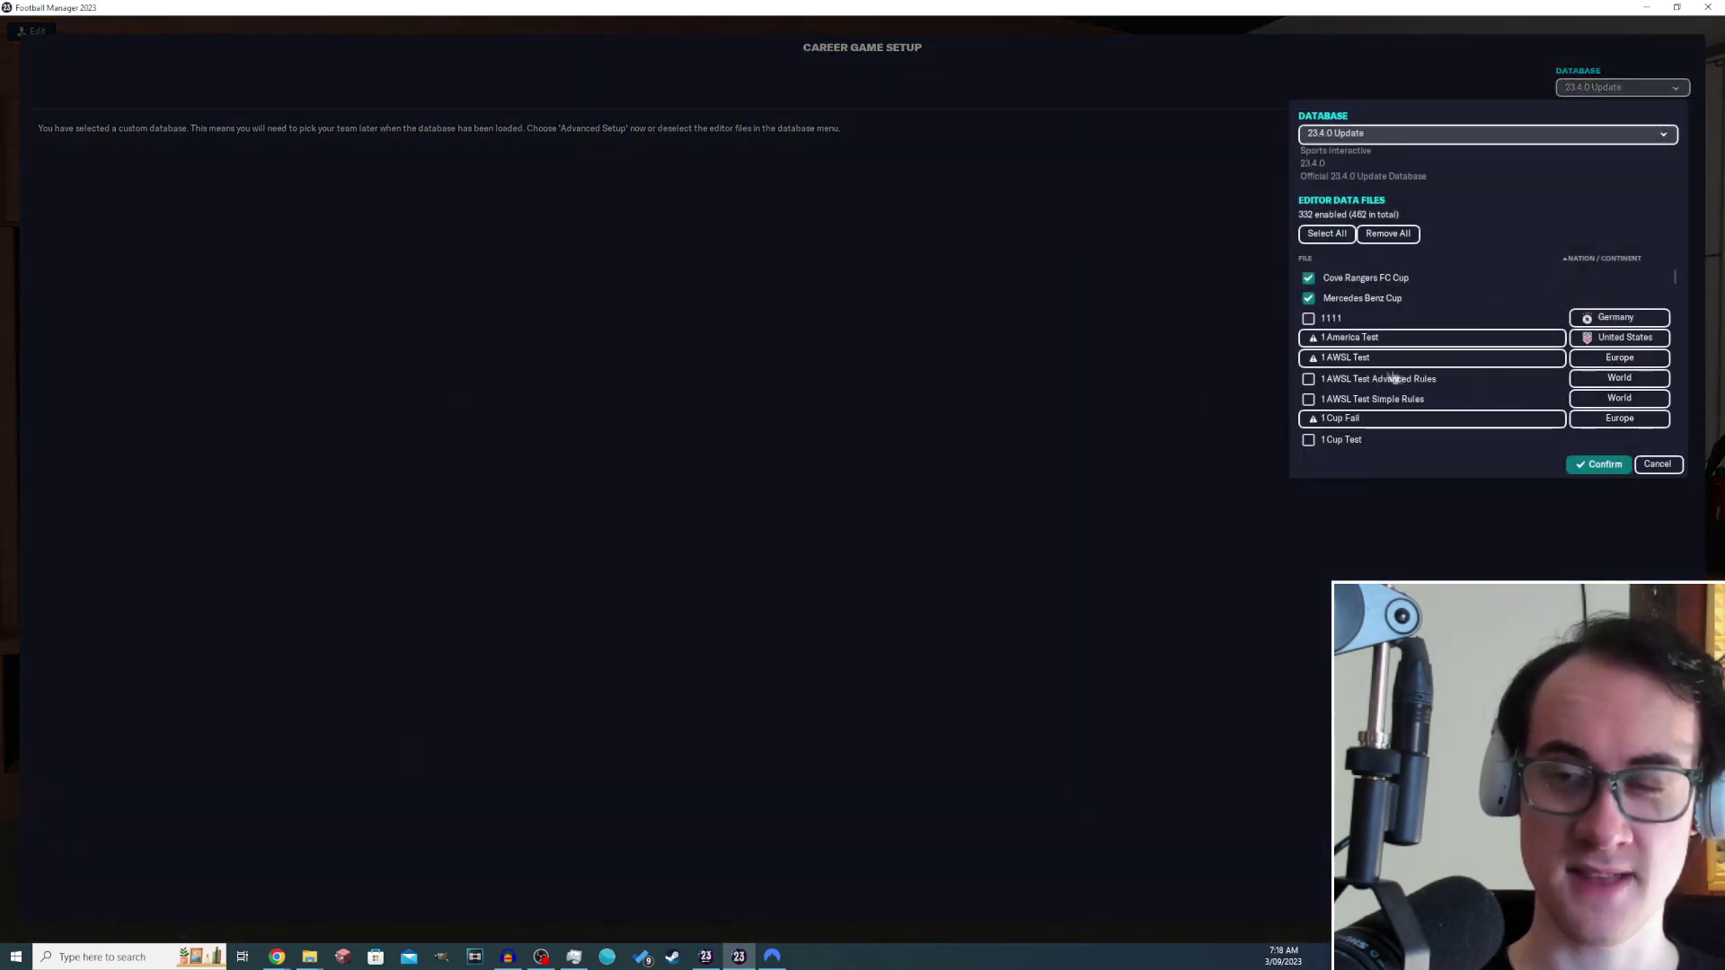
scroll(1402, 352, down, 8)
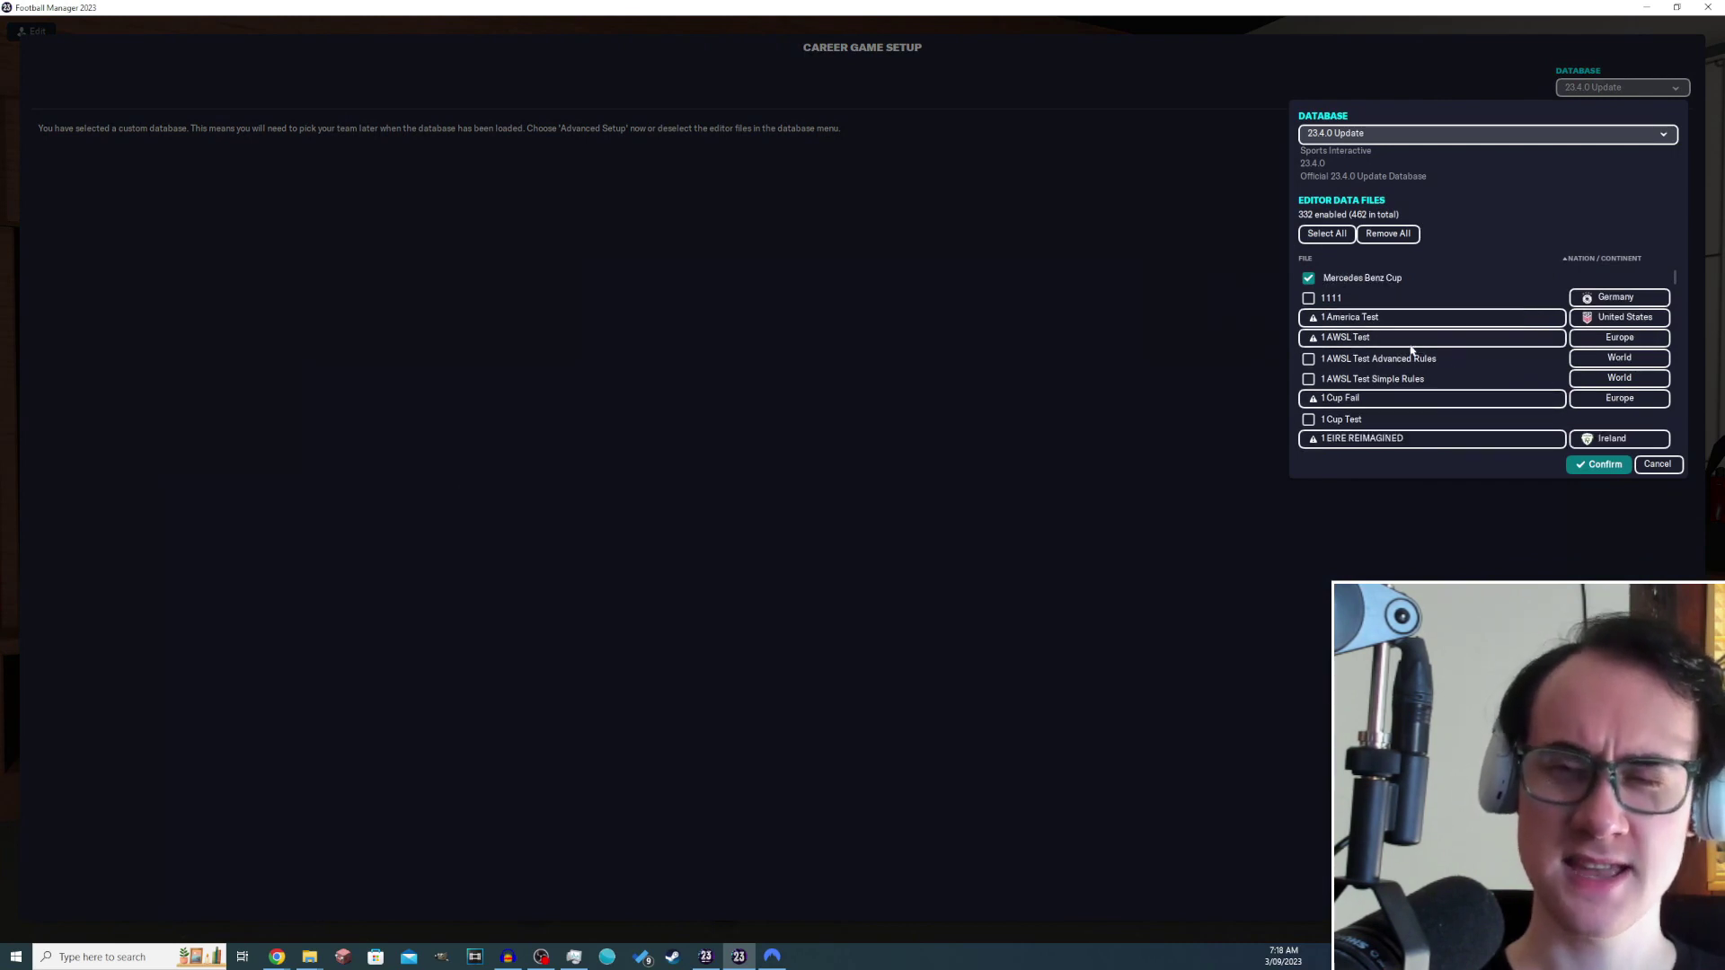
scroll(1401, 355, down, 4)
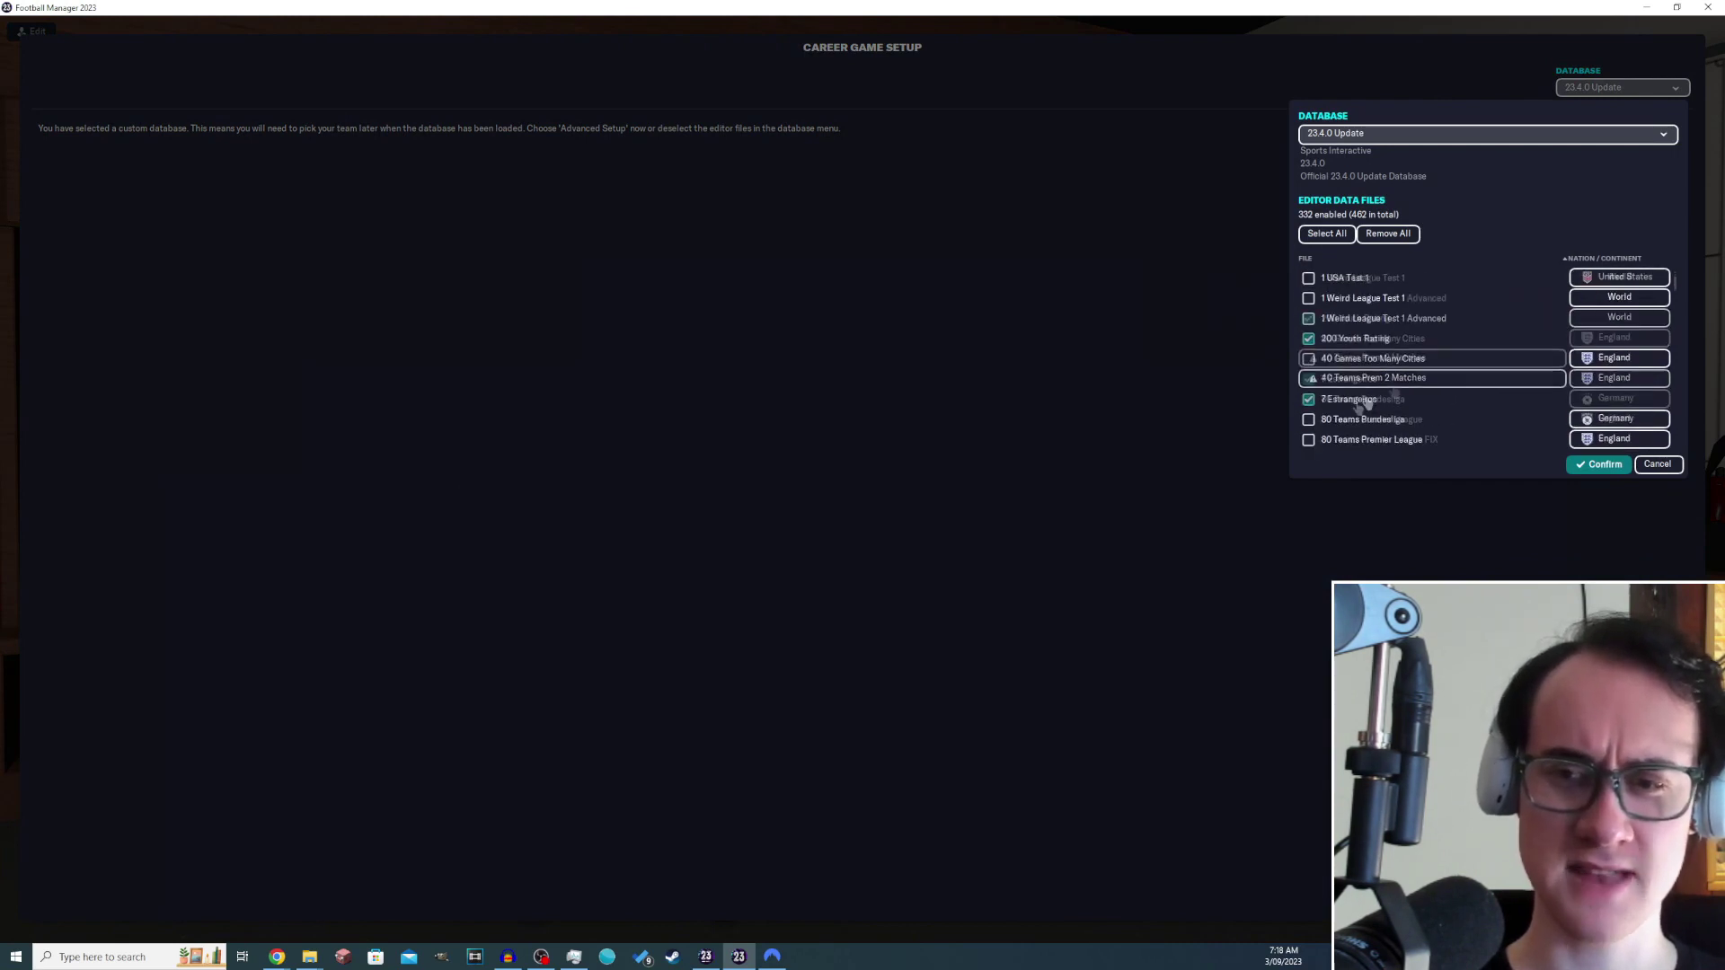
scroll(1423, 362, down, 2)
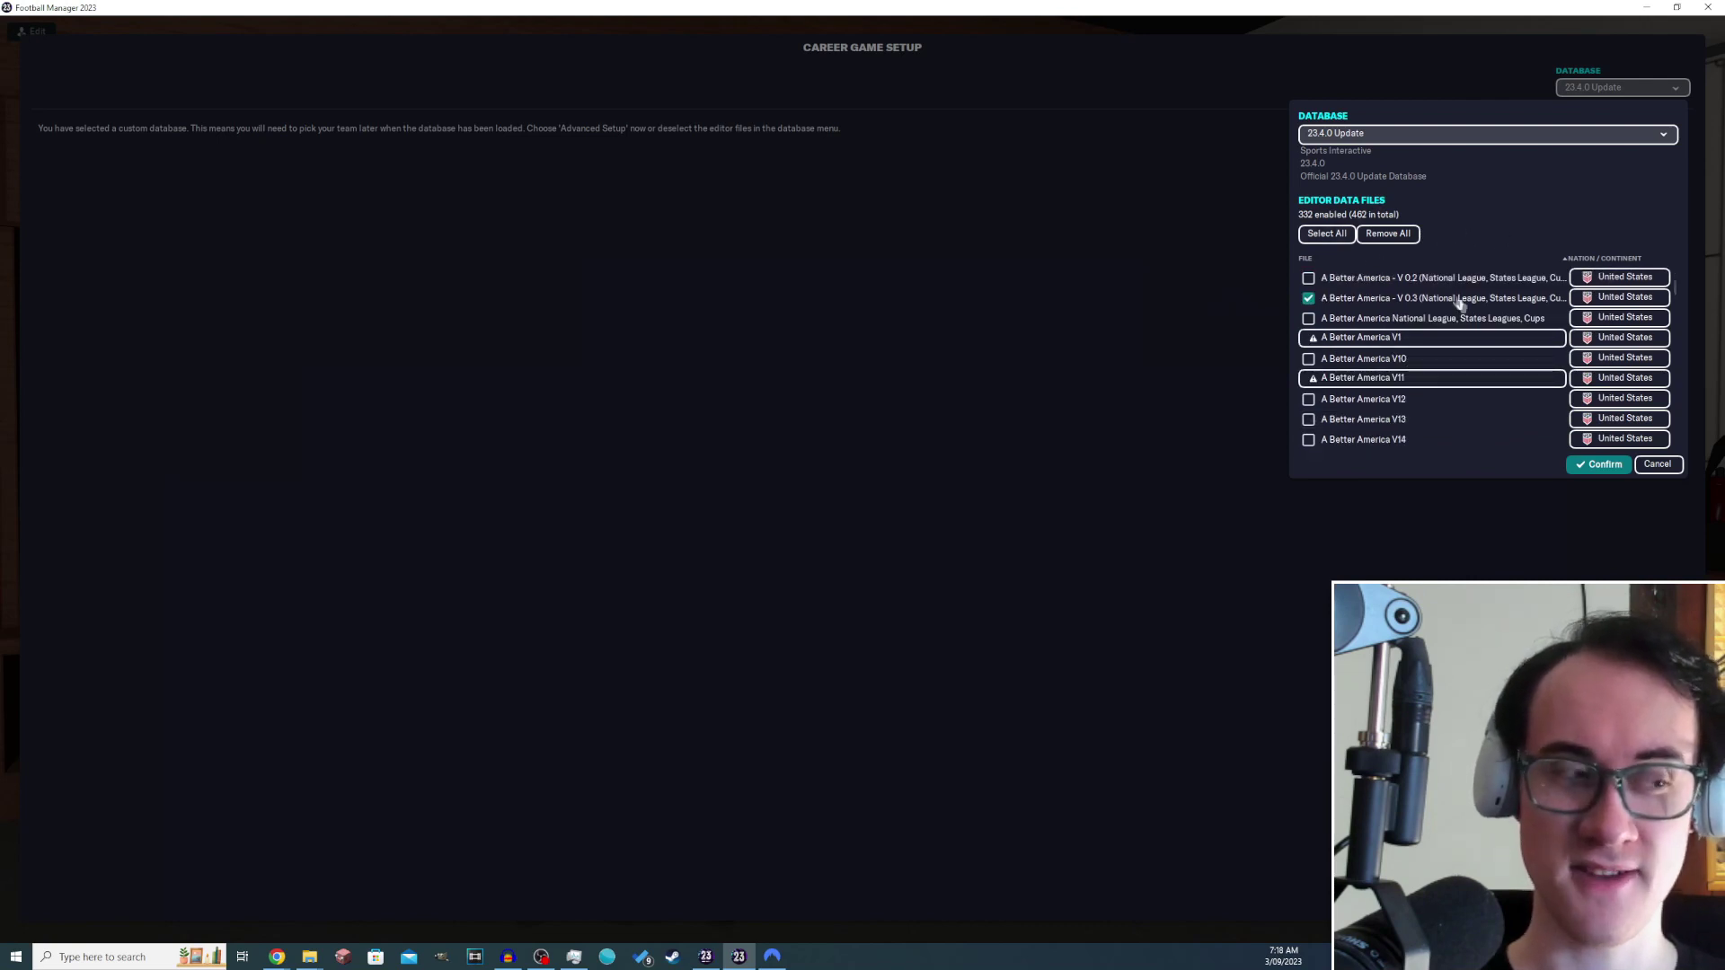
scroll(1455, 336, up, 2)
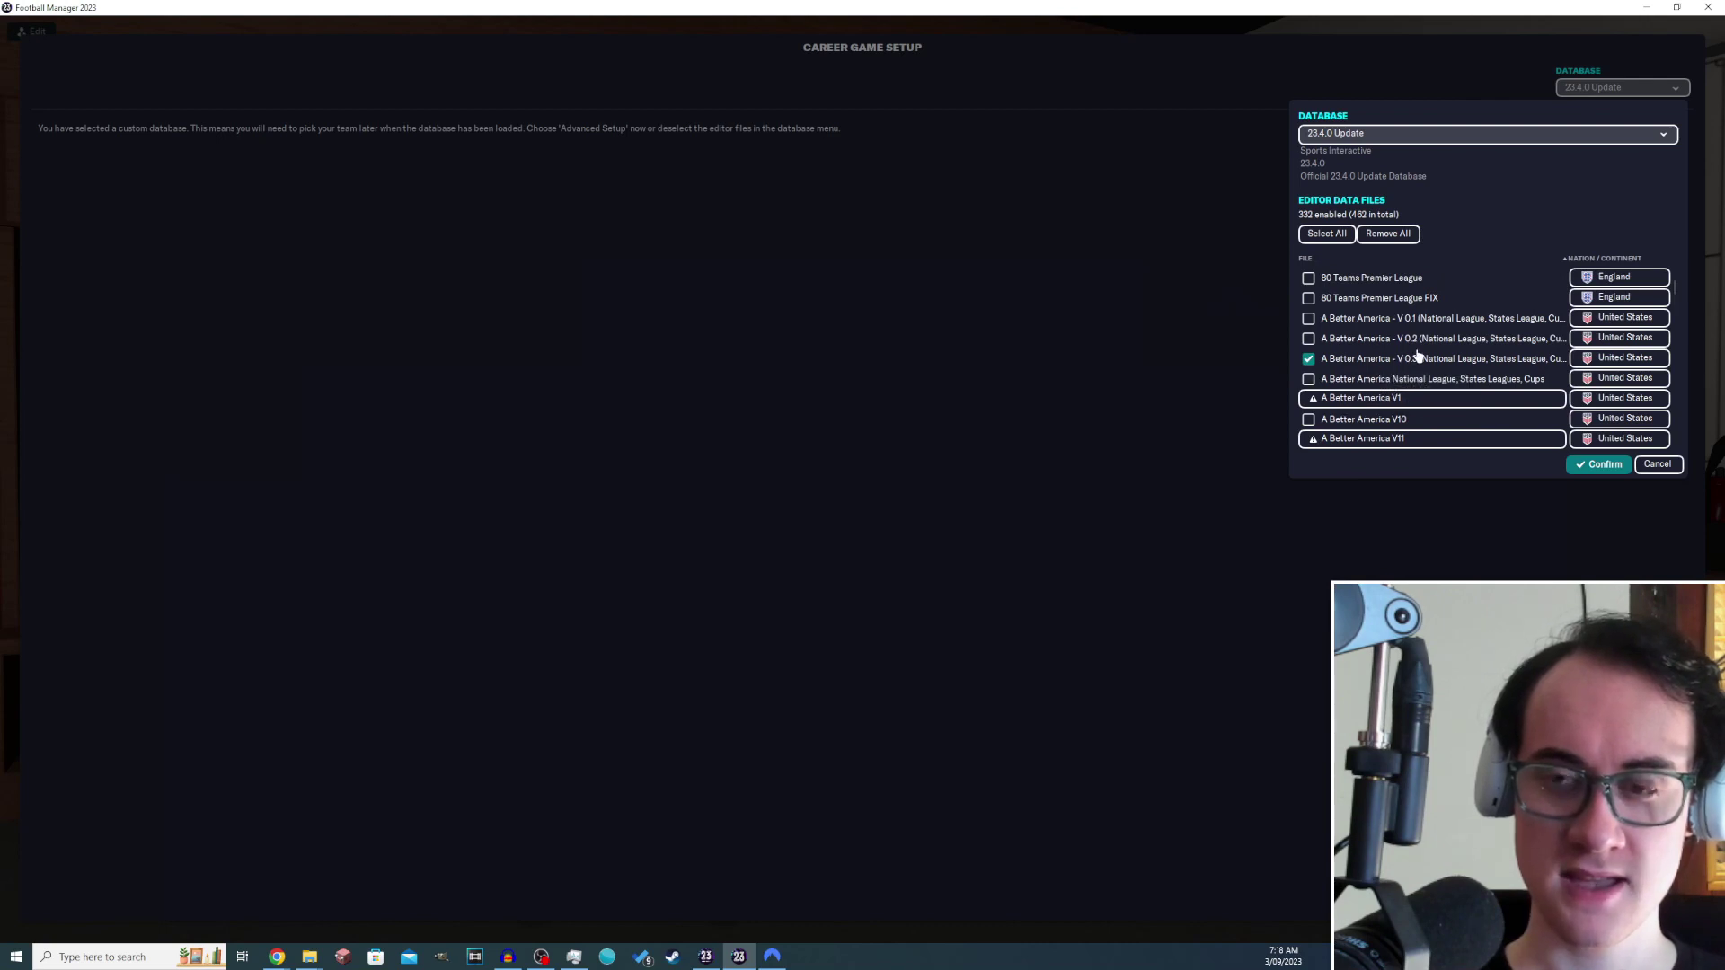
scroll(1374, 413, up, 3)
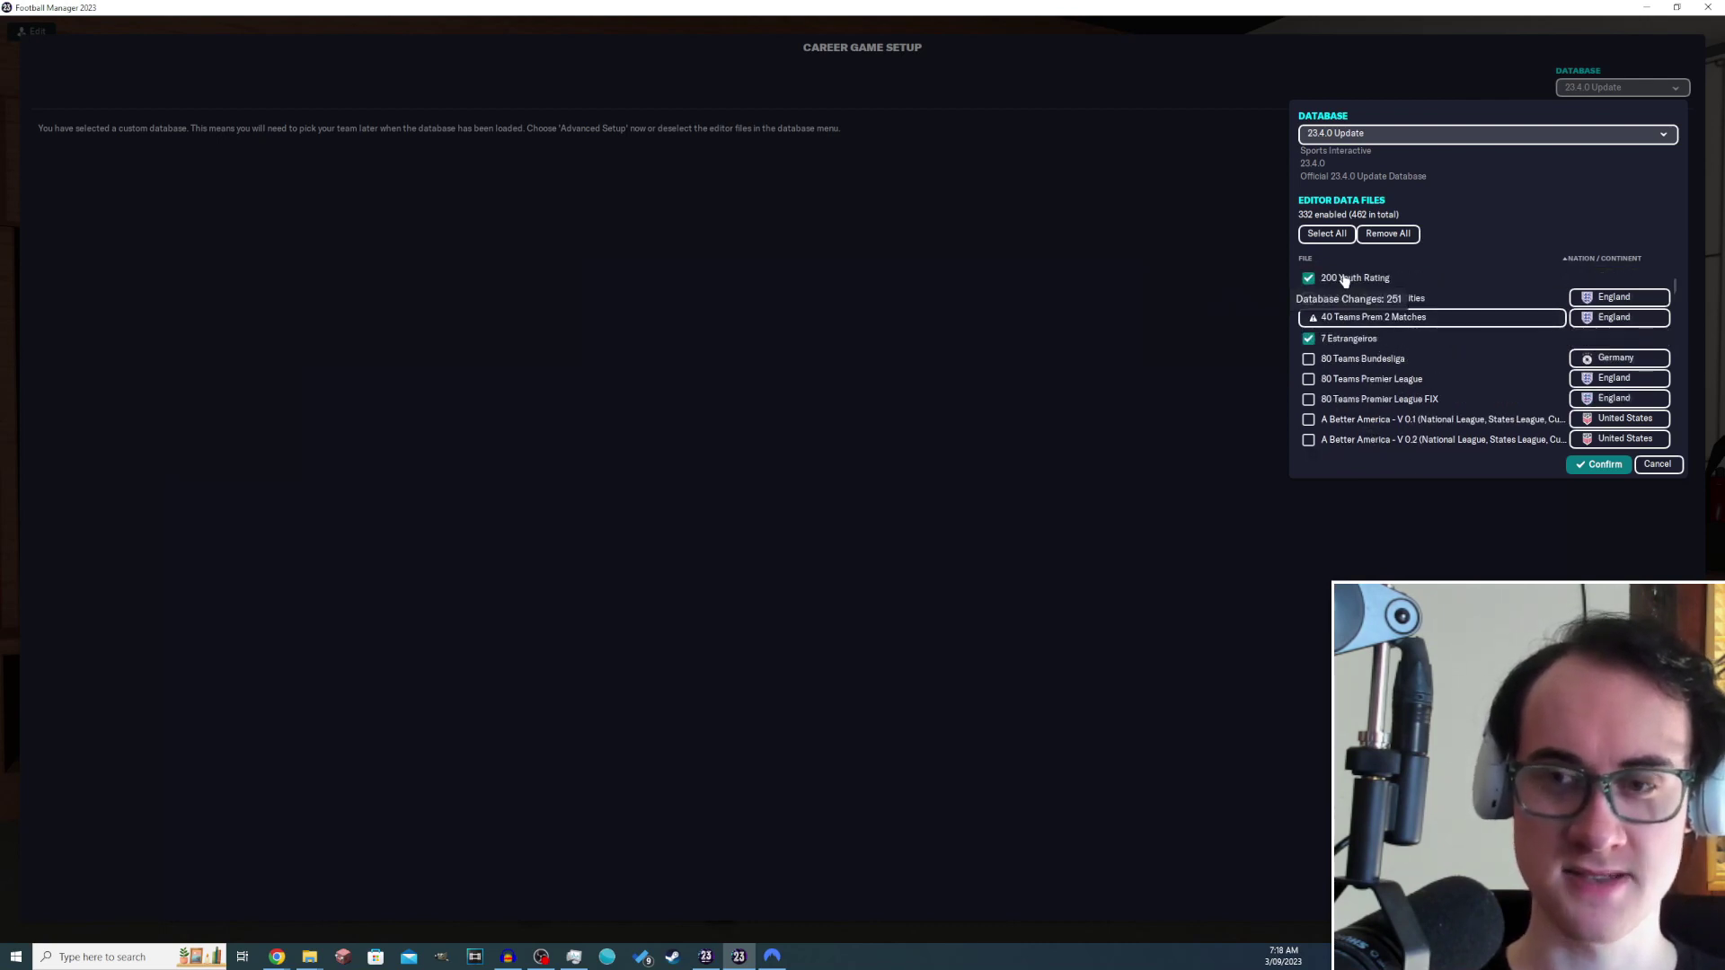
click(1602, 464)
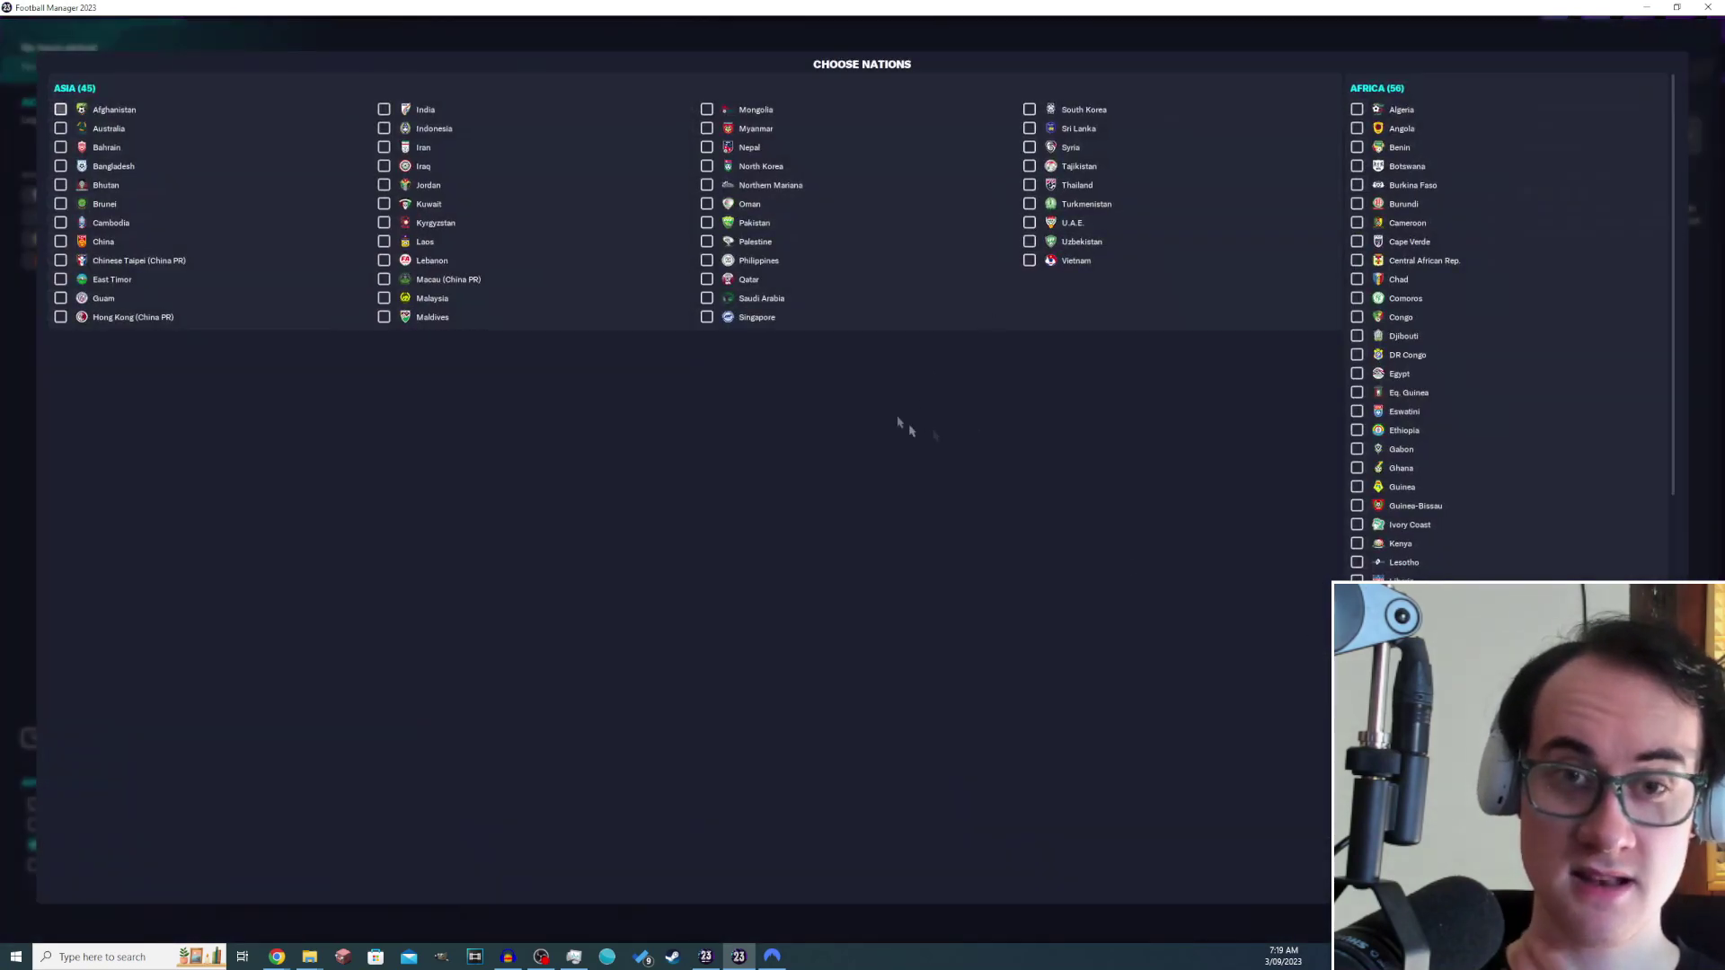
- Replace England, France, Scotland and Spain with the United States and check the active American league levels
scroll(935, 401, down, 5)
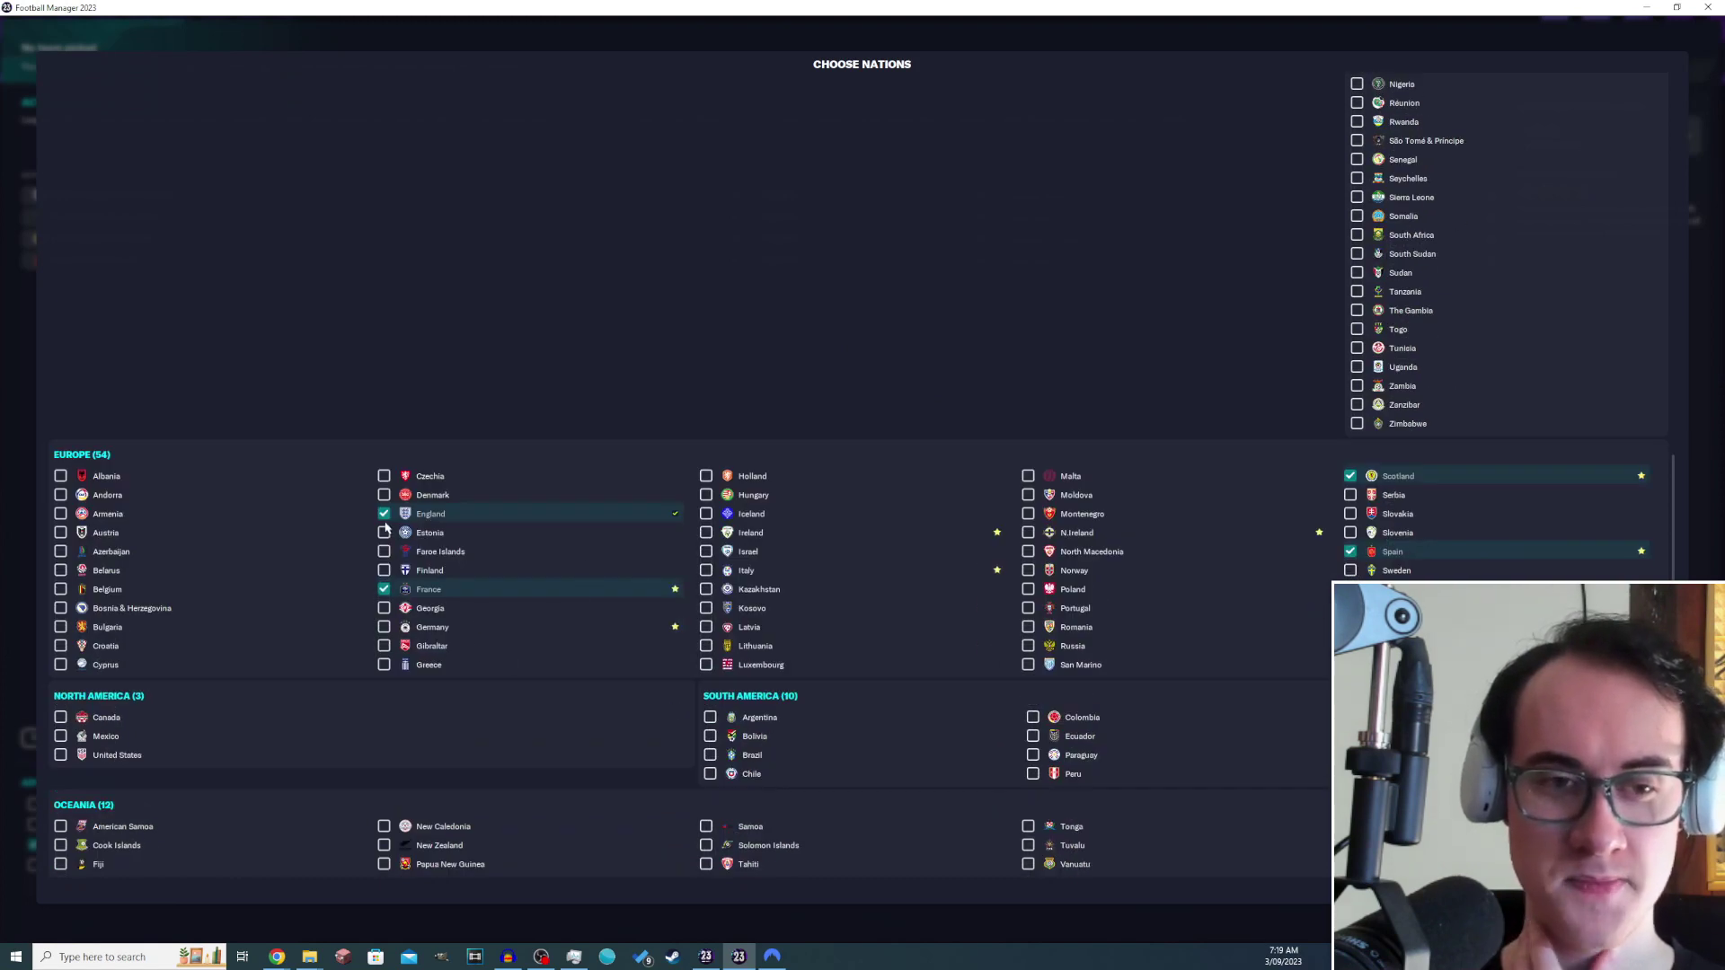
click(385, 515)
click(386, 591)
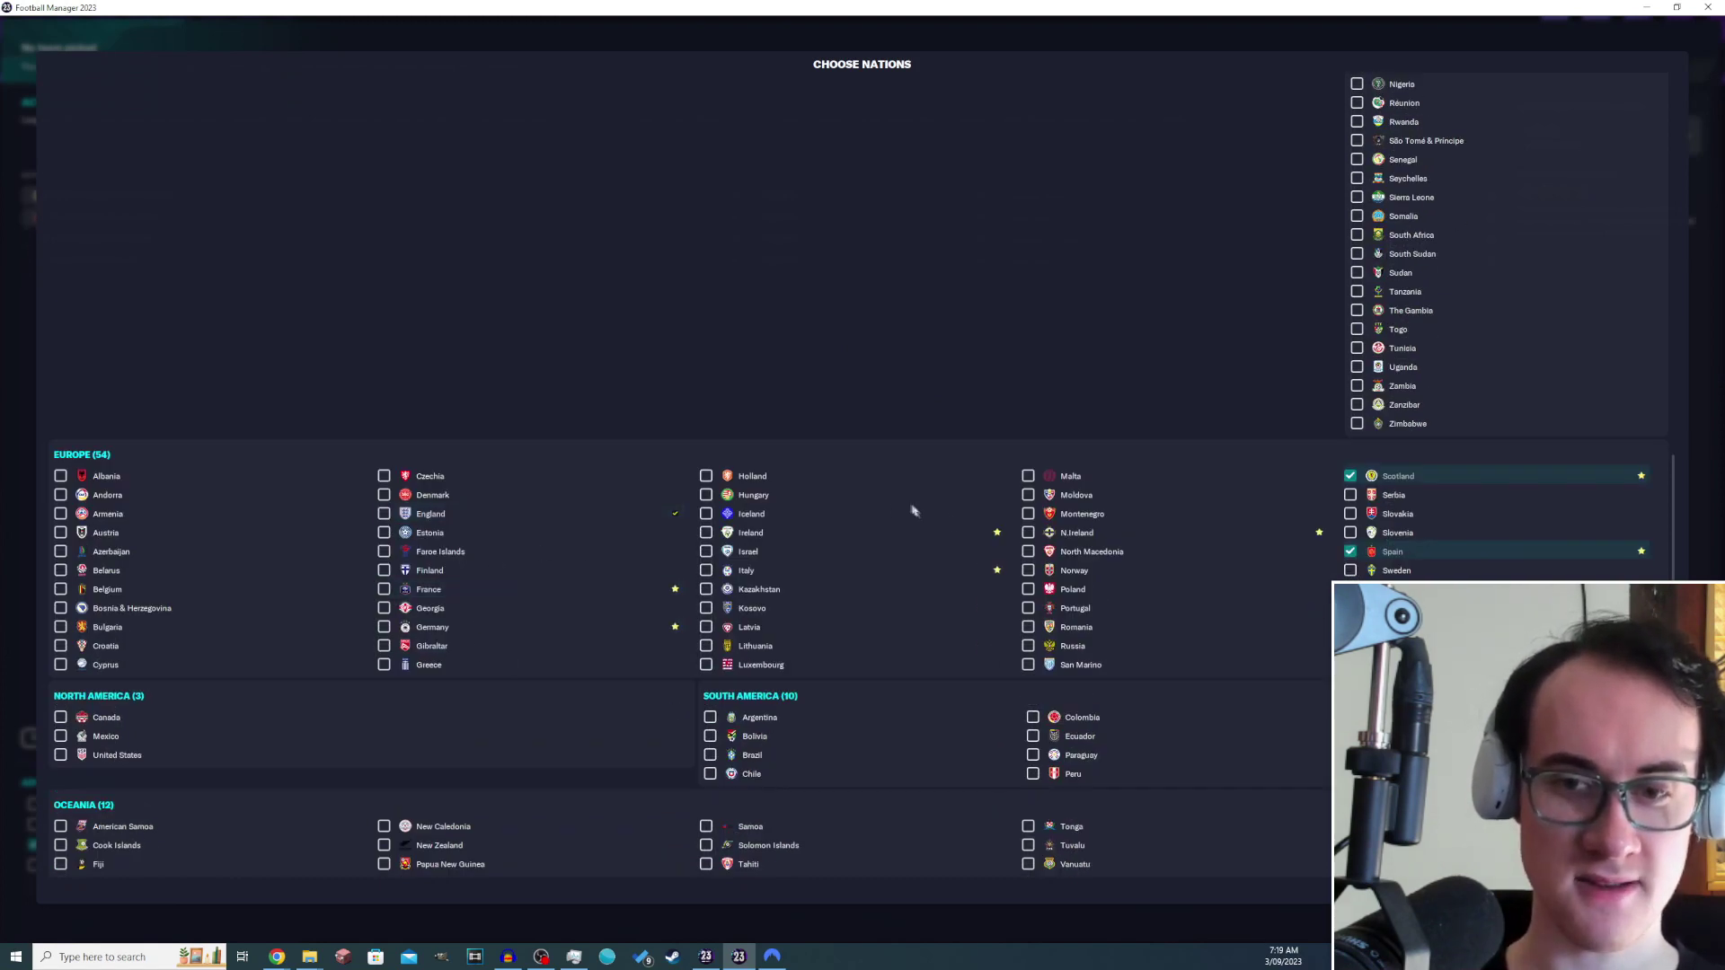
click(1350, 477)
click(1351, 551)
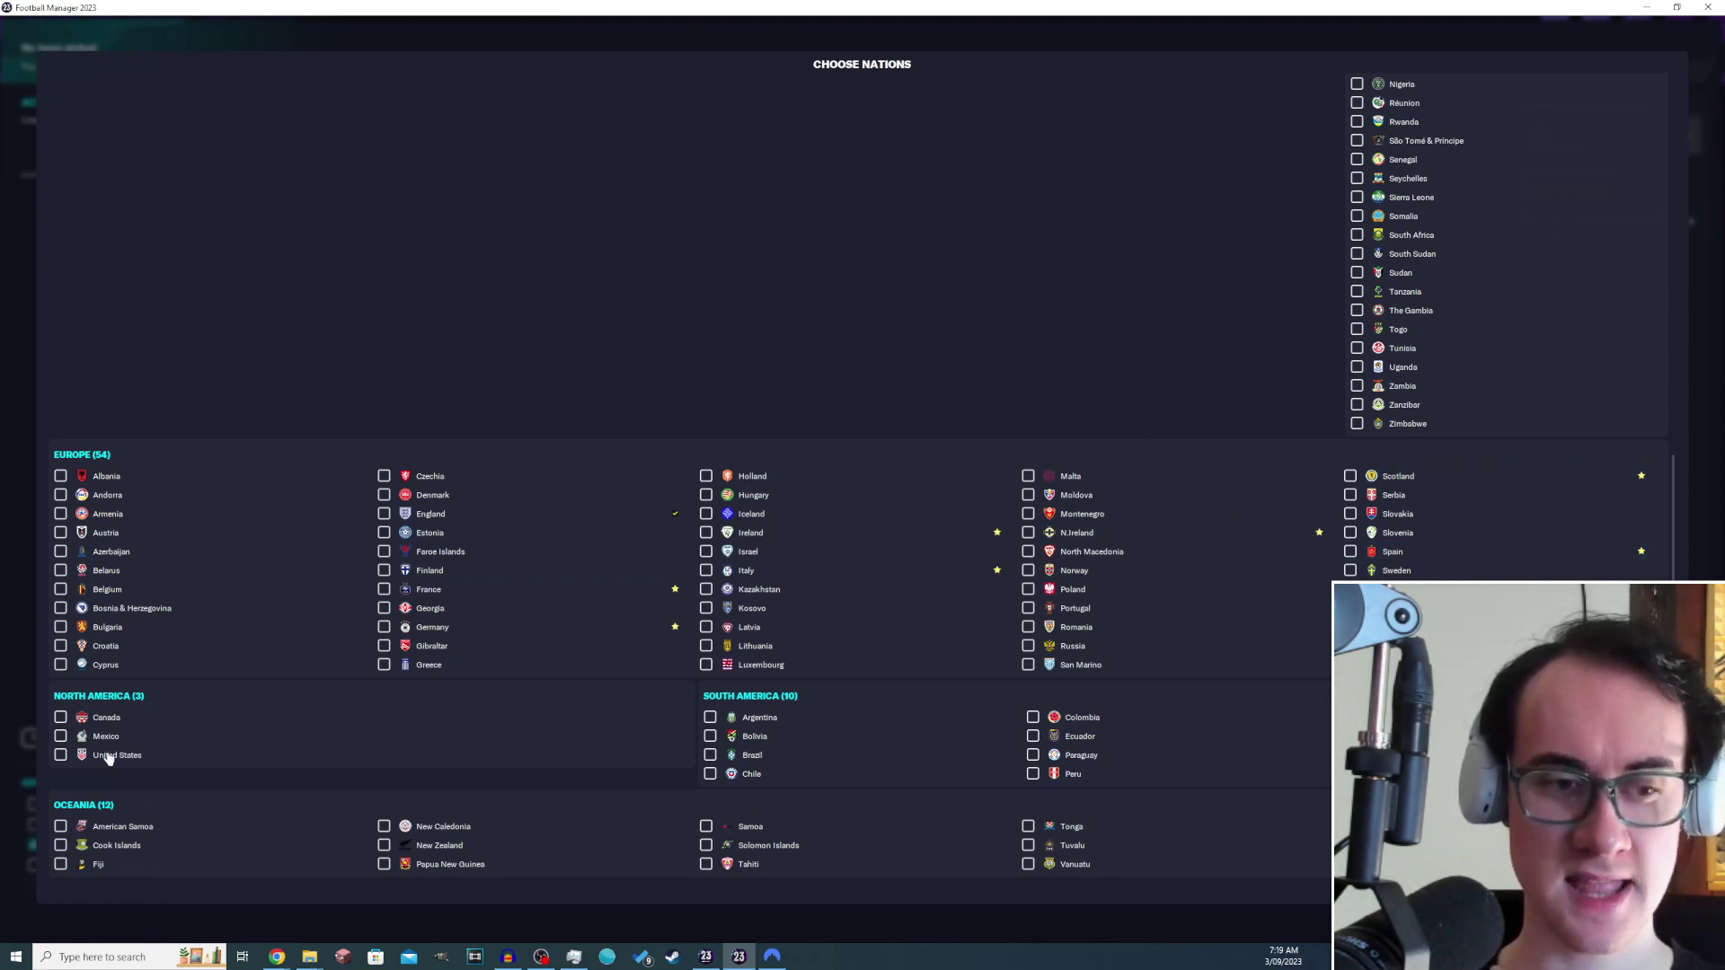
click(60, 754)
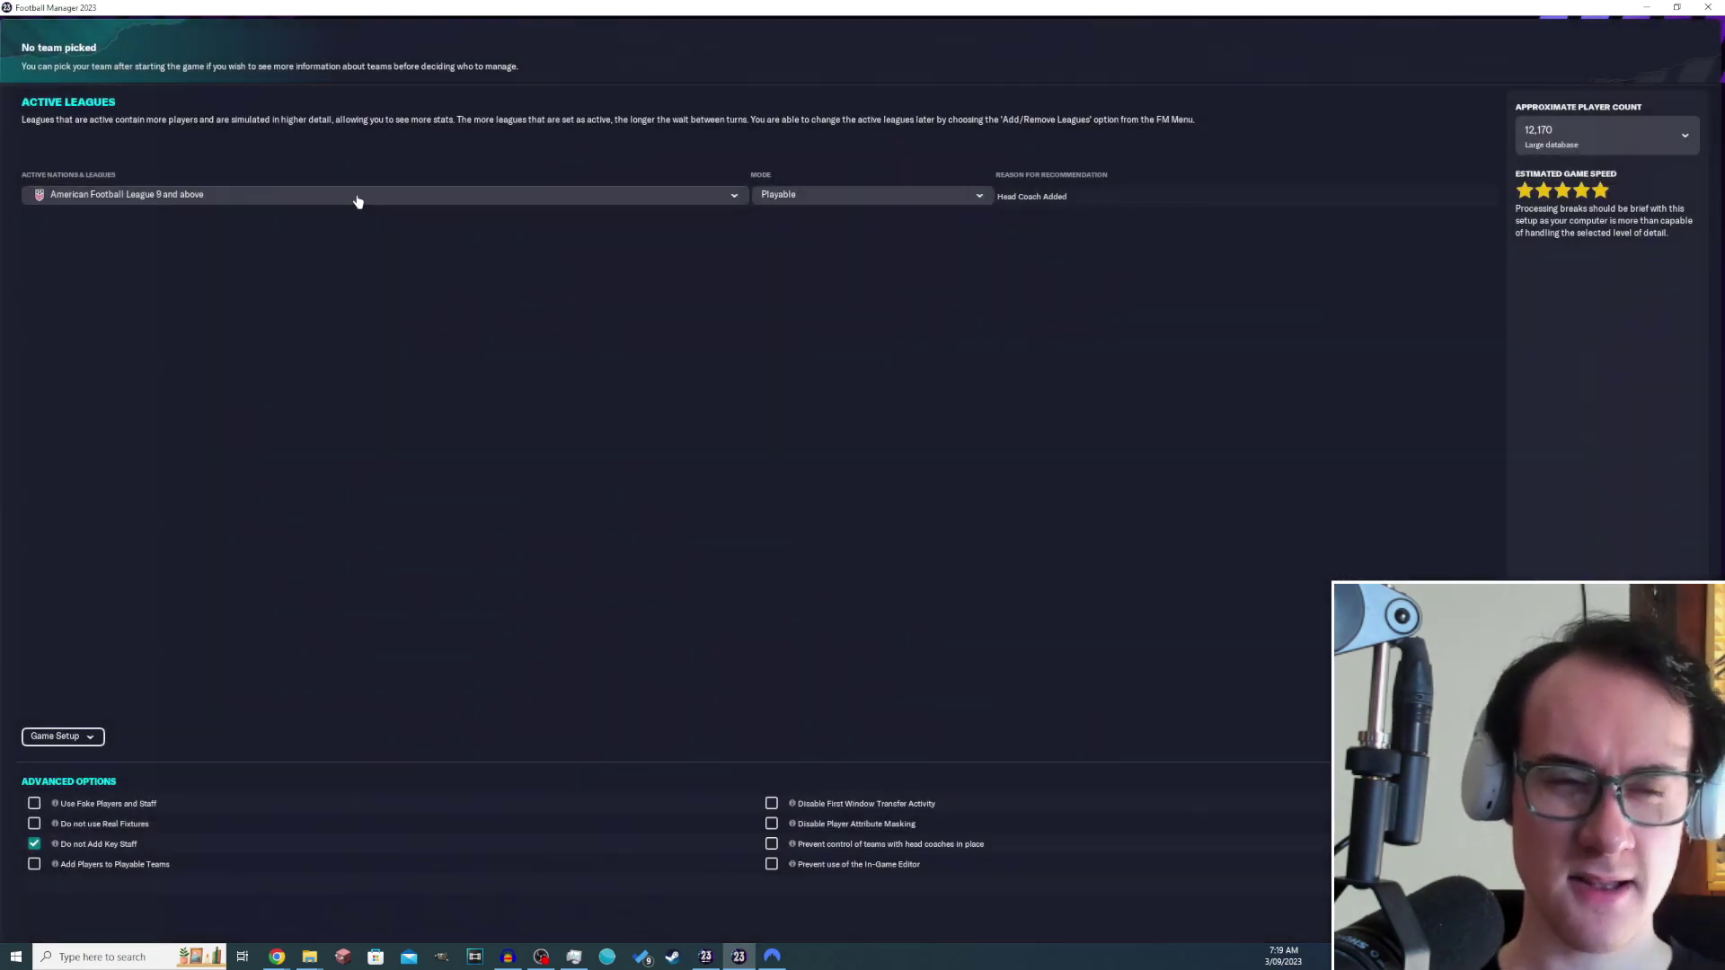
click(357, 198)
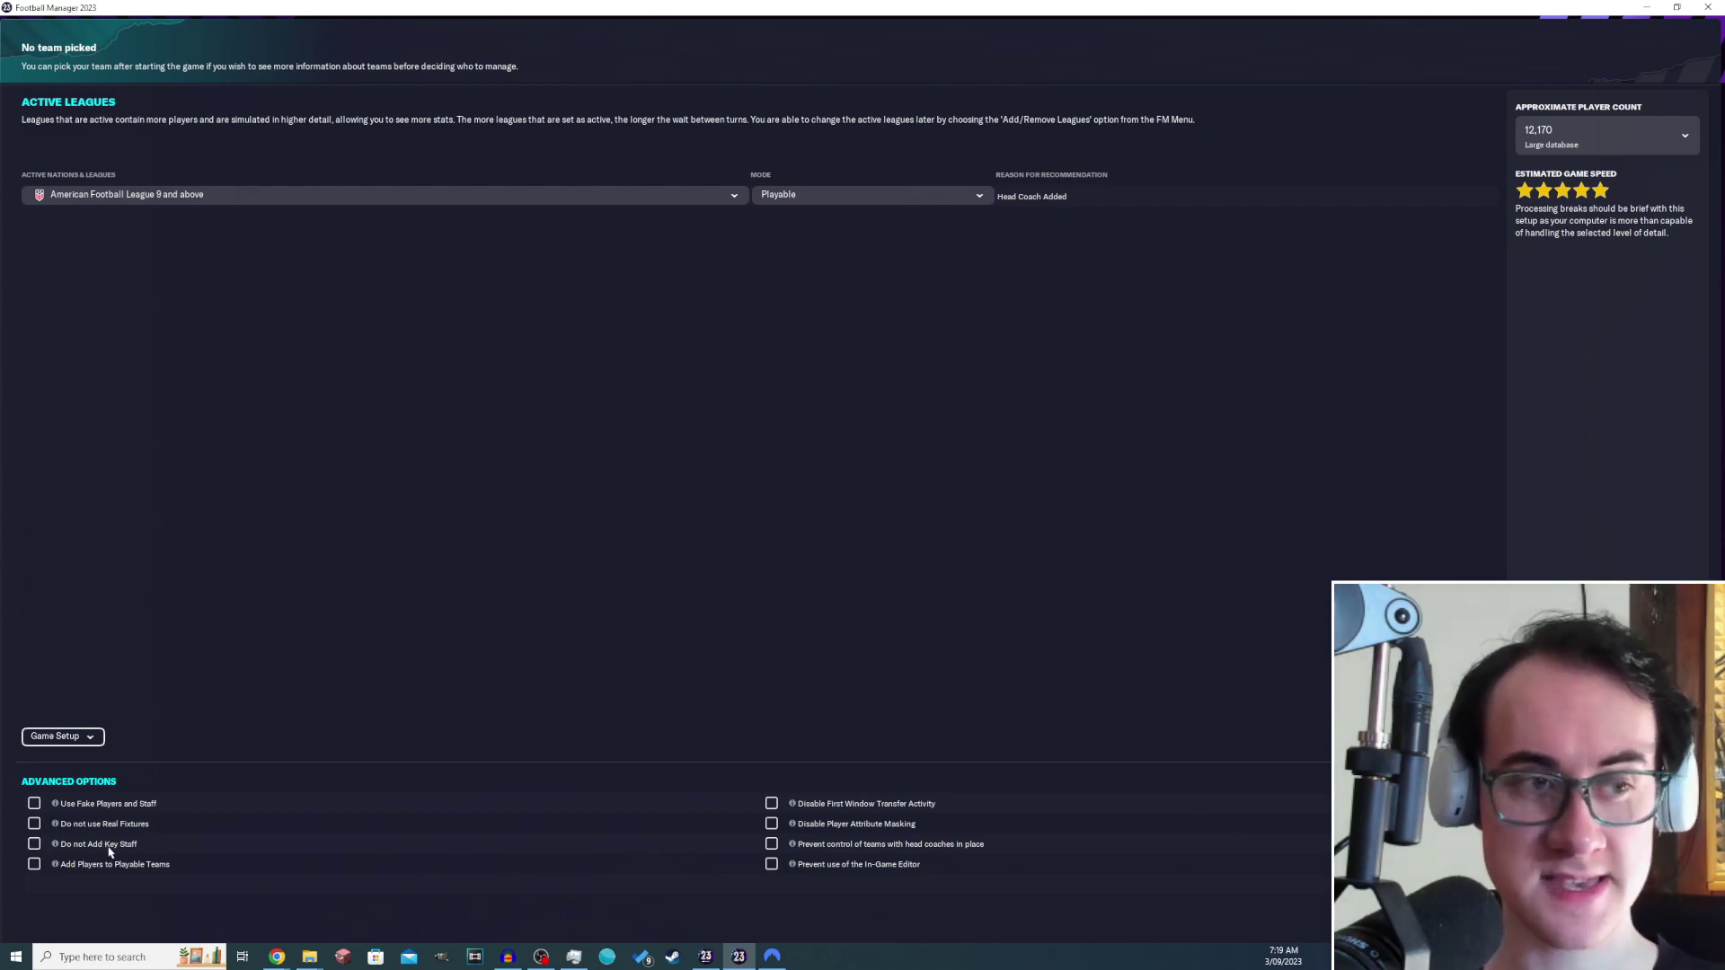
- Enable Add Players to Playable Teams and keep American Football League 9 and above
click(34, 864)
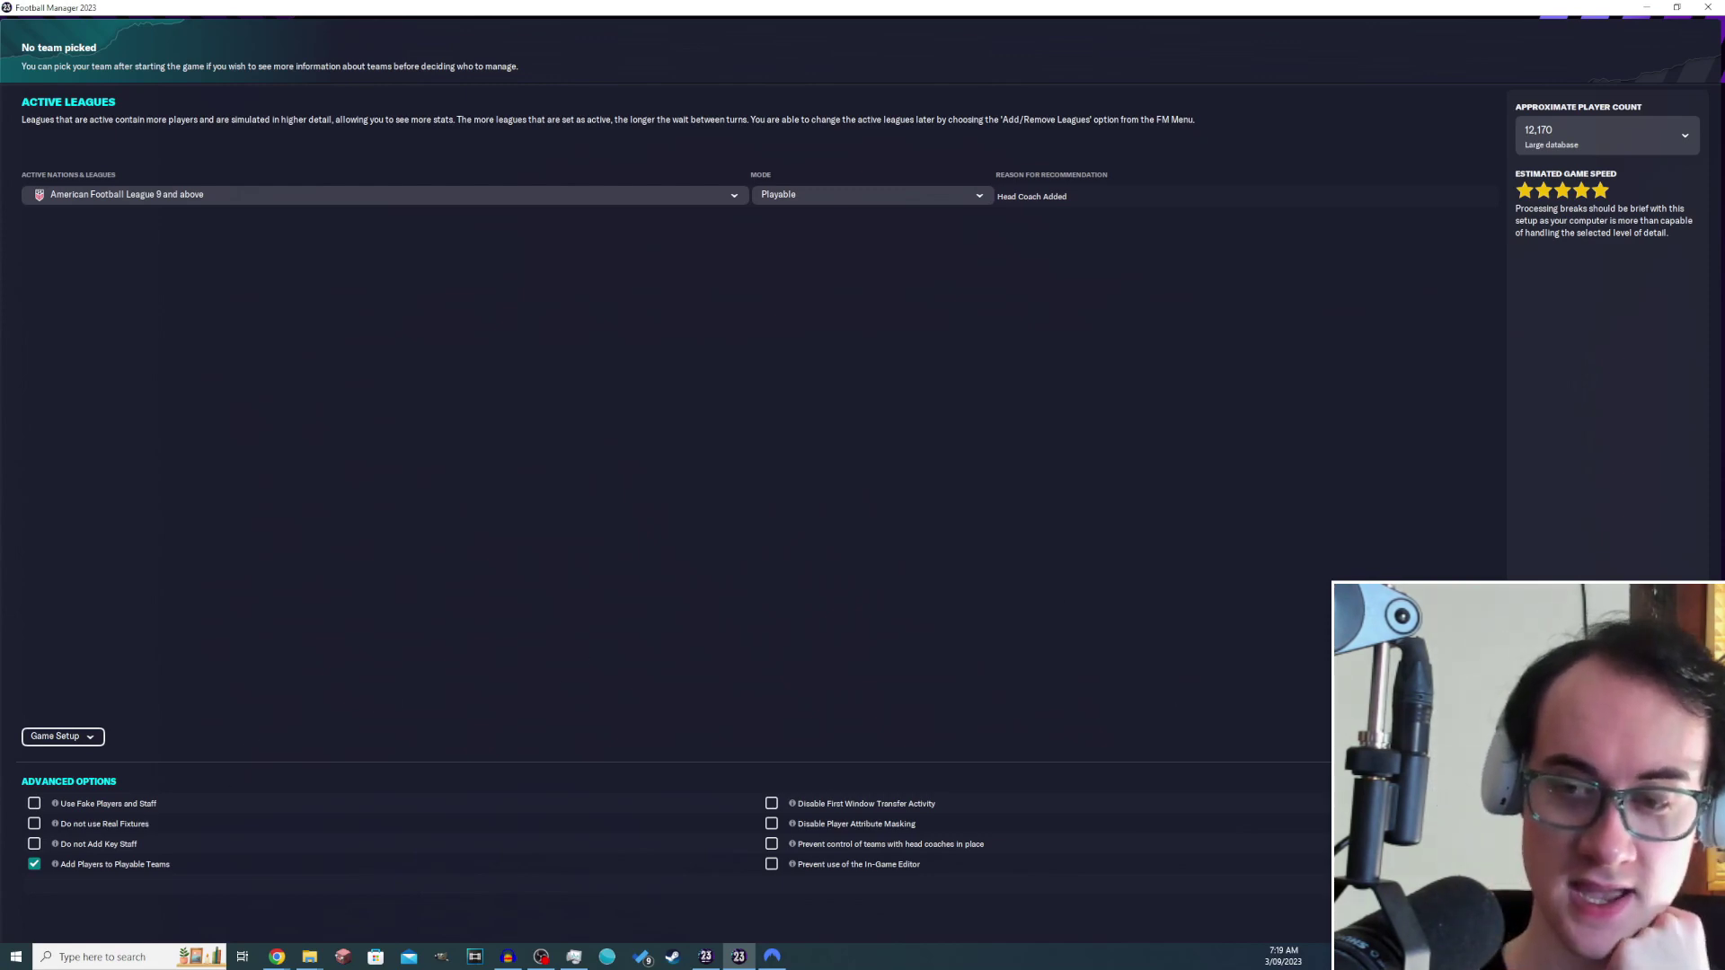
click(429, 199)
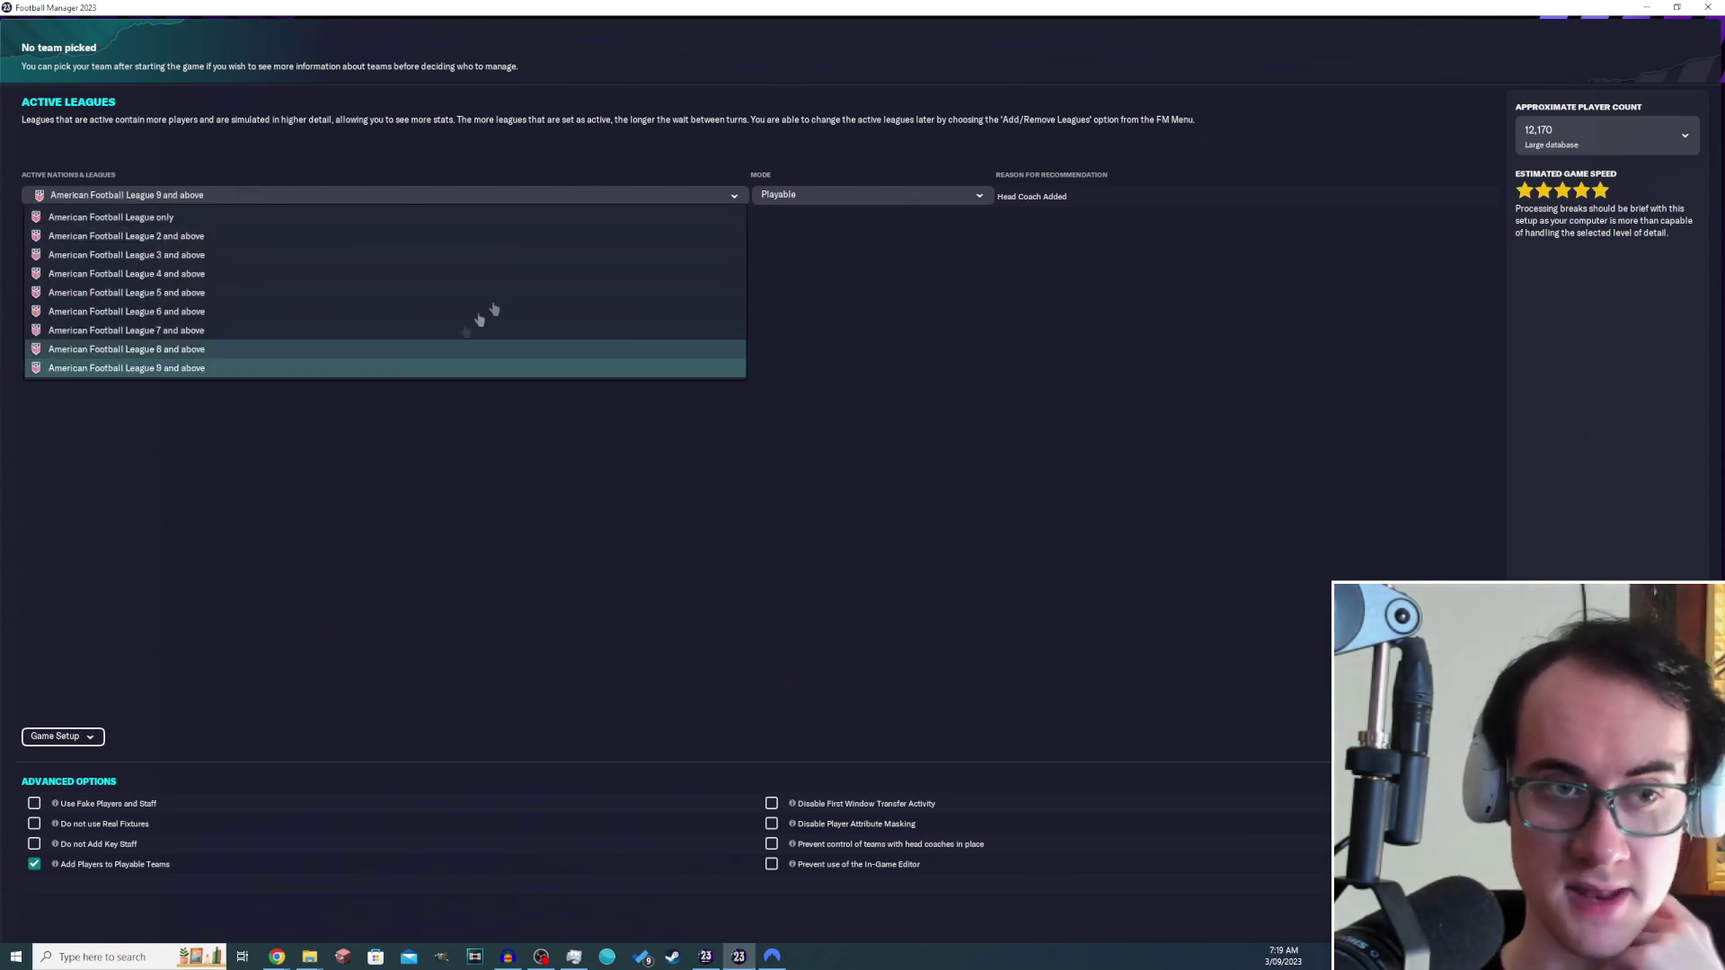
click(1009, 555)
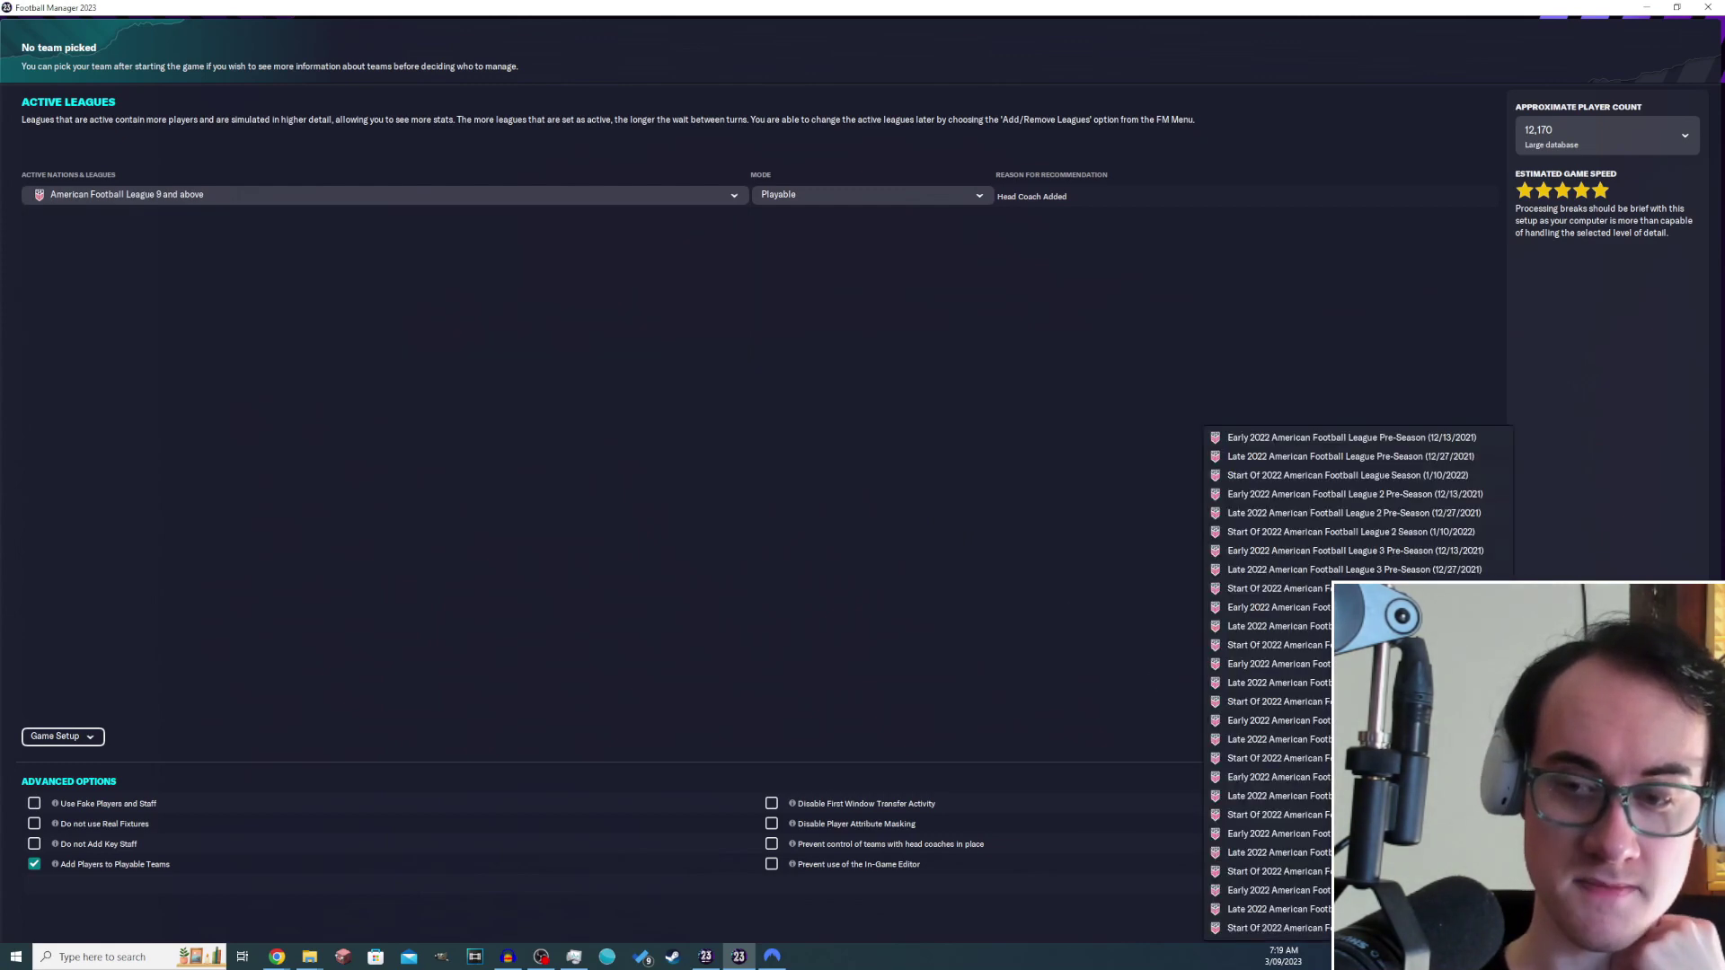
- Confirm starting the new career game, then switch over to Editor 2023
key(Escape)
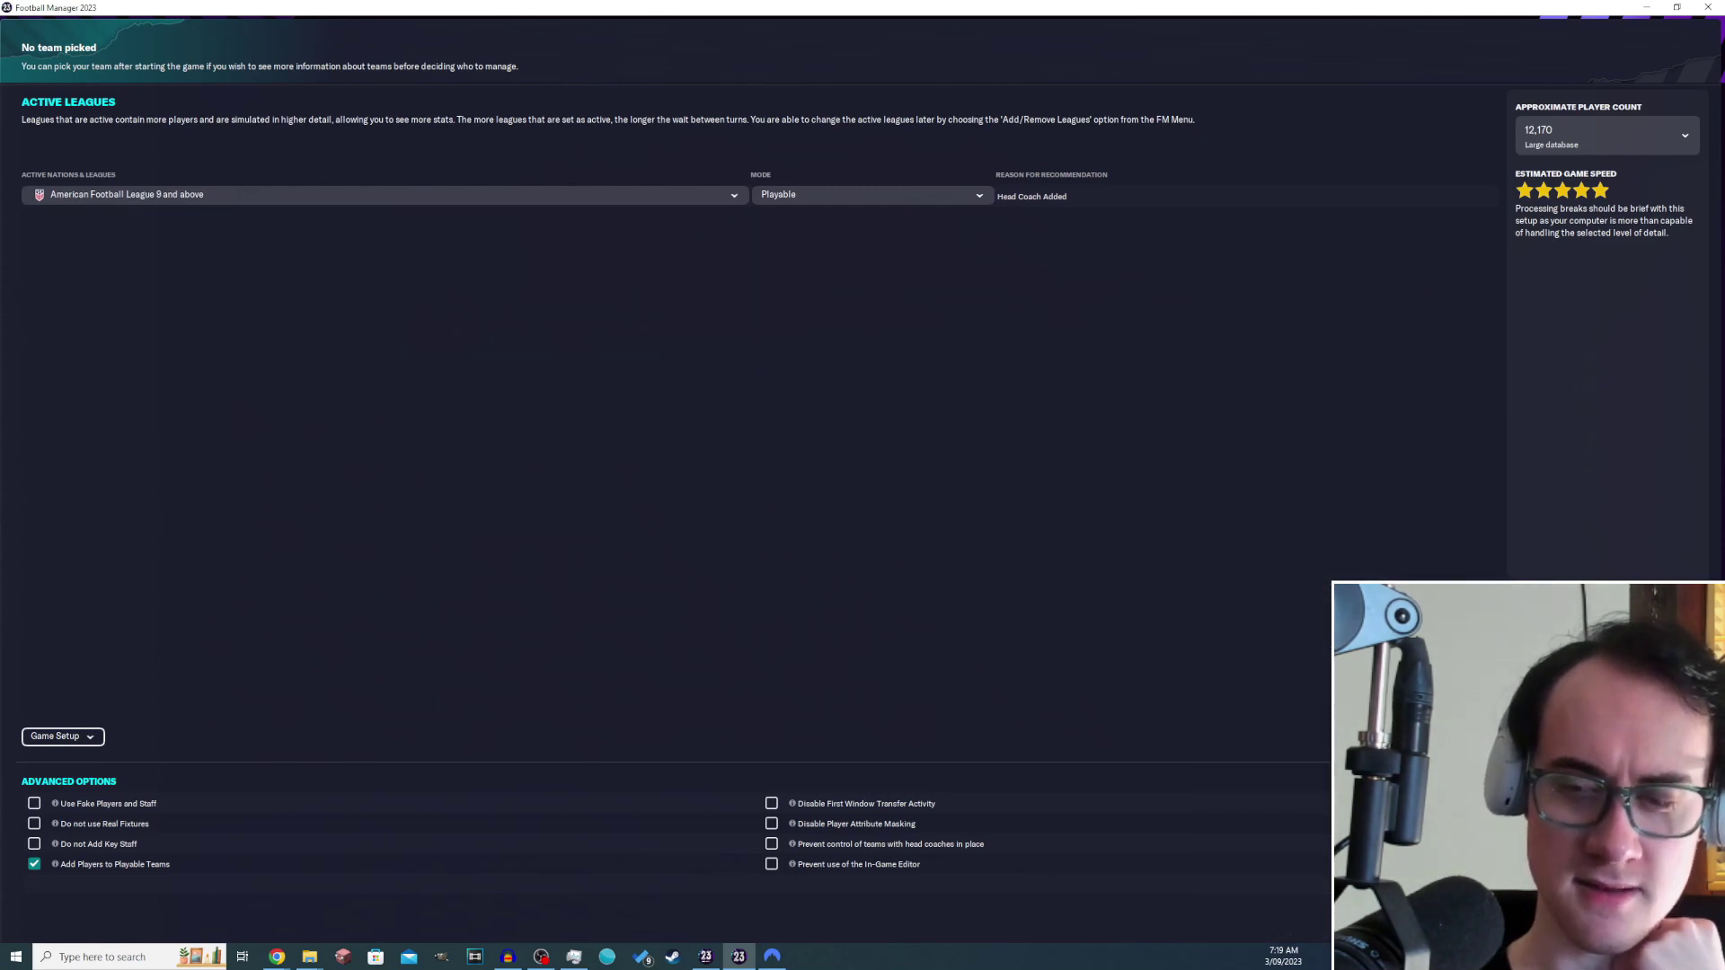
key(Return)
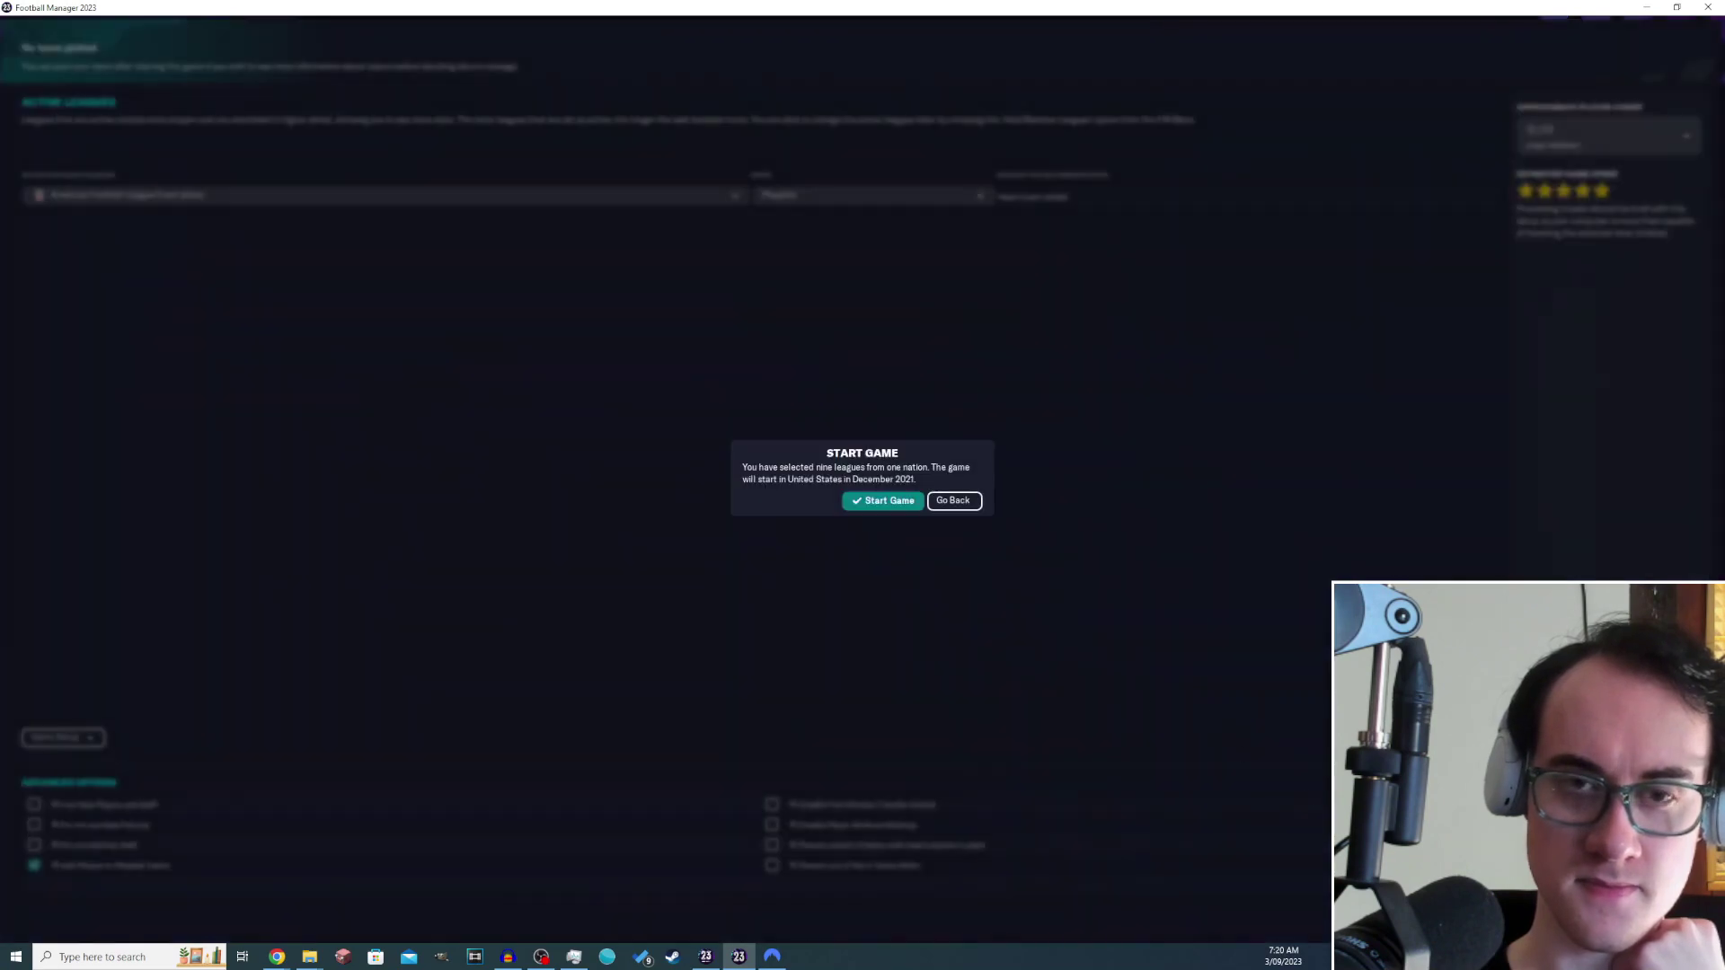
click(883, 502)
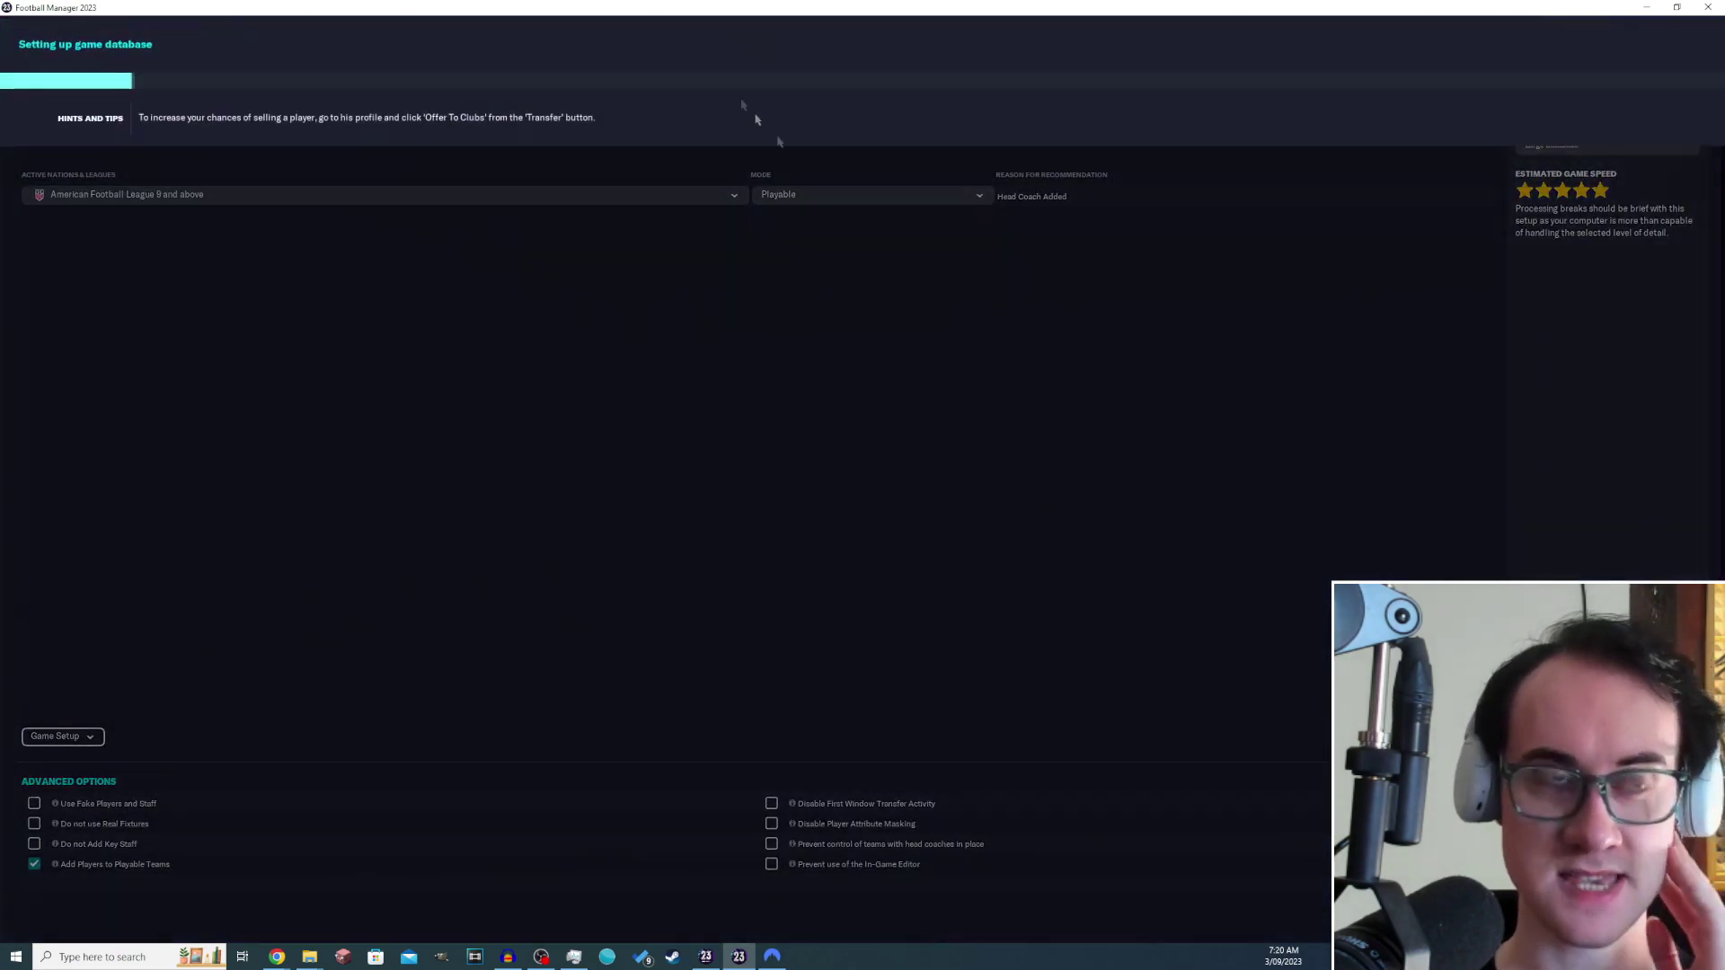
click(705, 956)
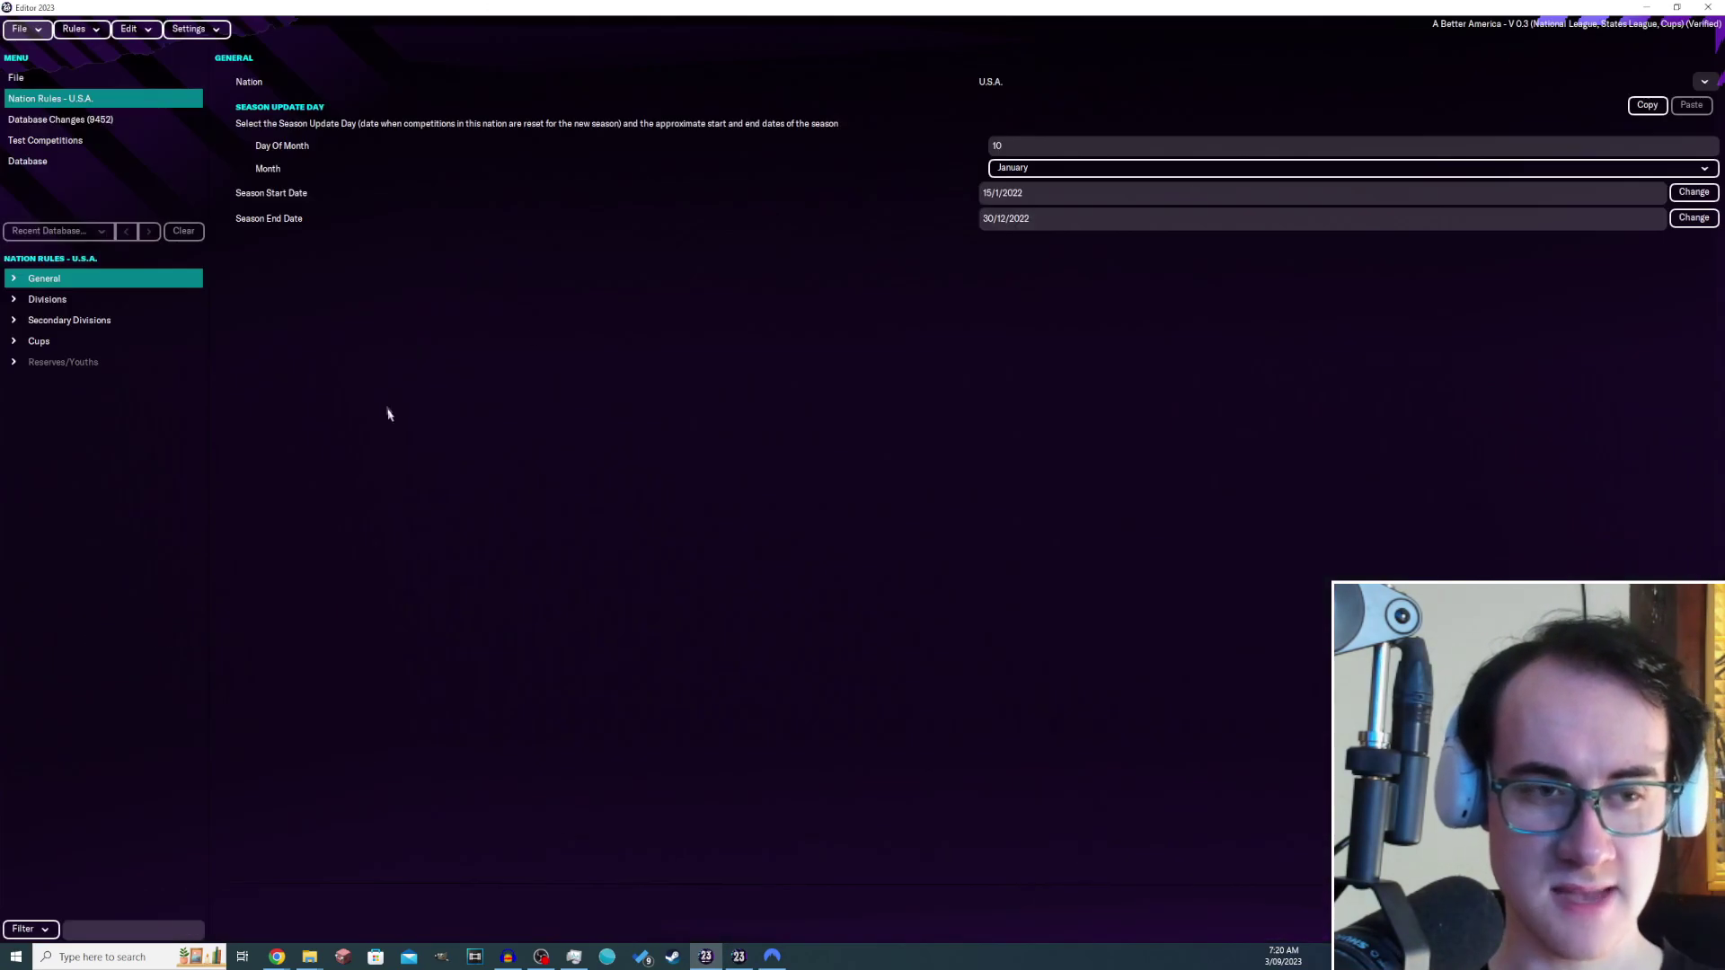
- Expand the U.S.A. secondary divisions and view American State League's dates
click(108, 319)
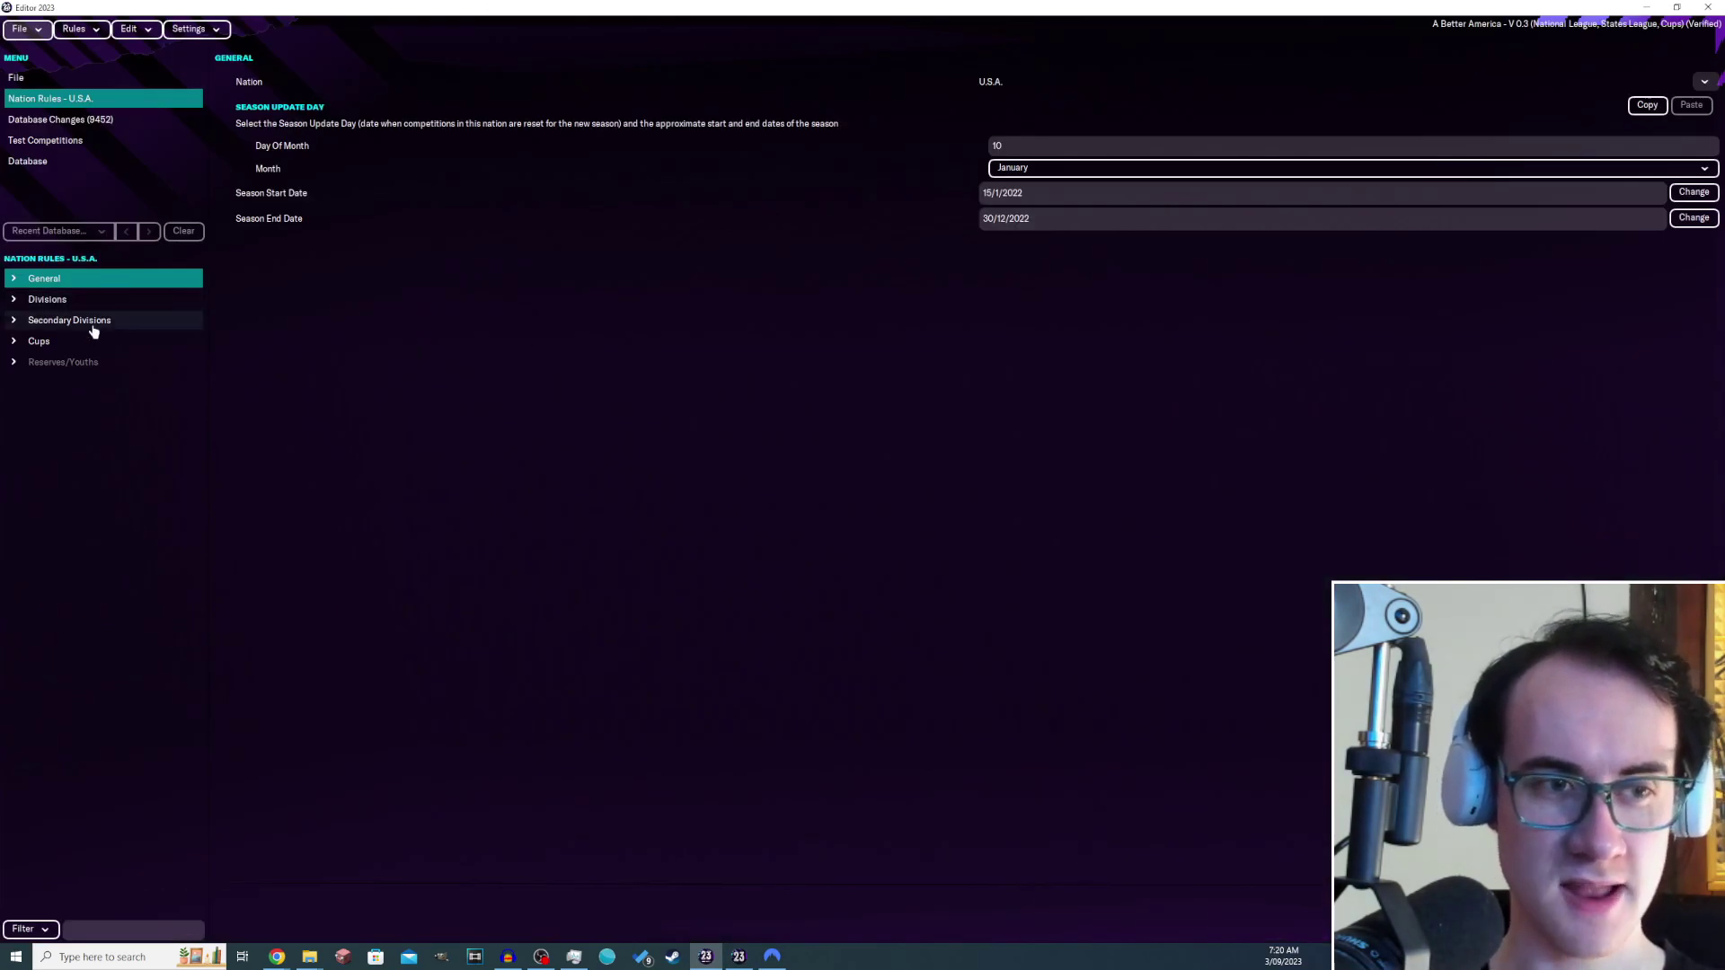
click(102, 341)
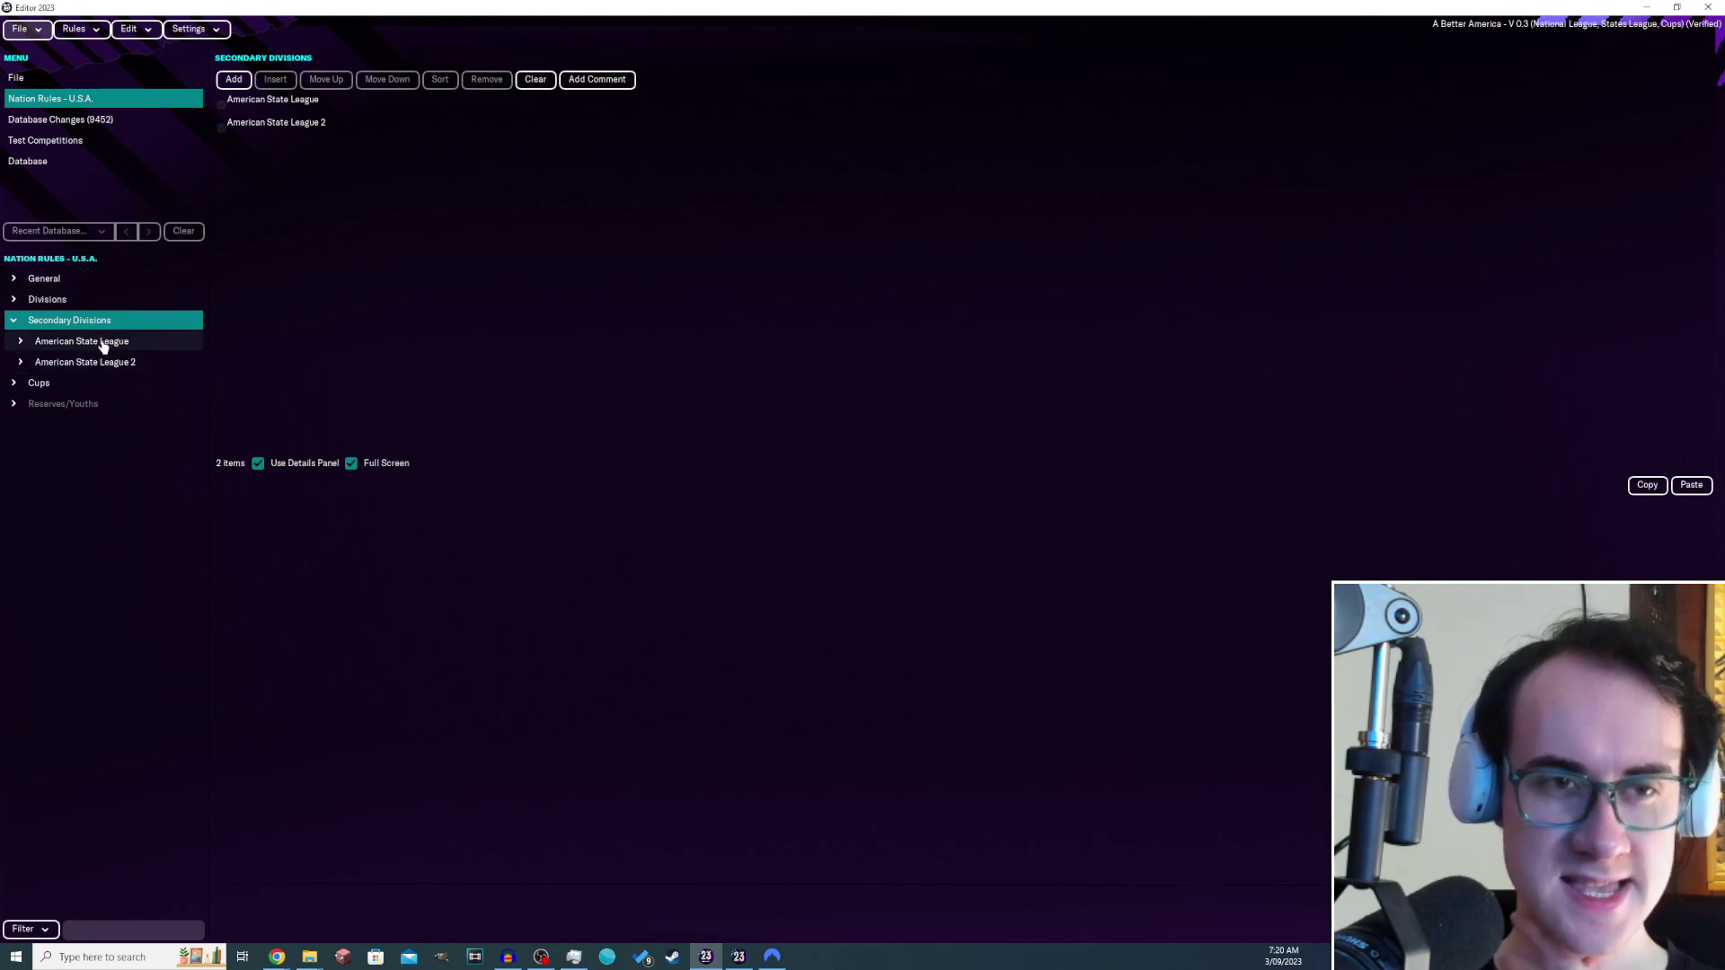
click(104, 343)
click(103, 343)
click(104, 346)
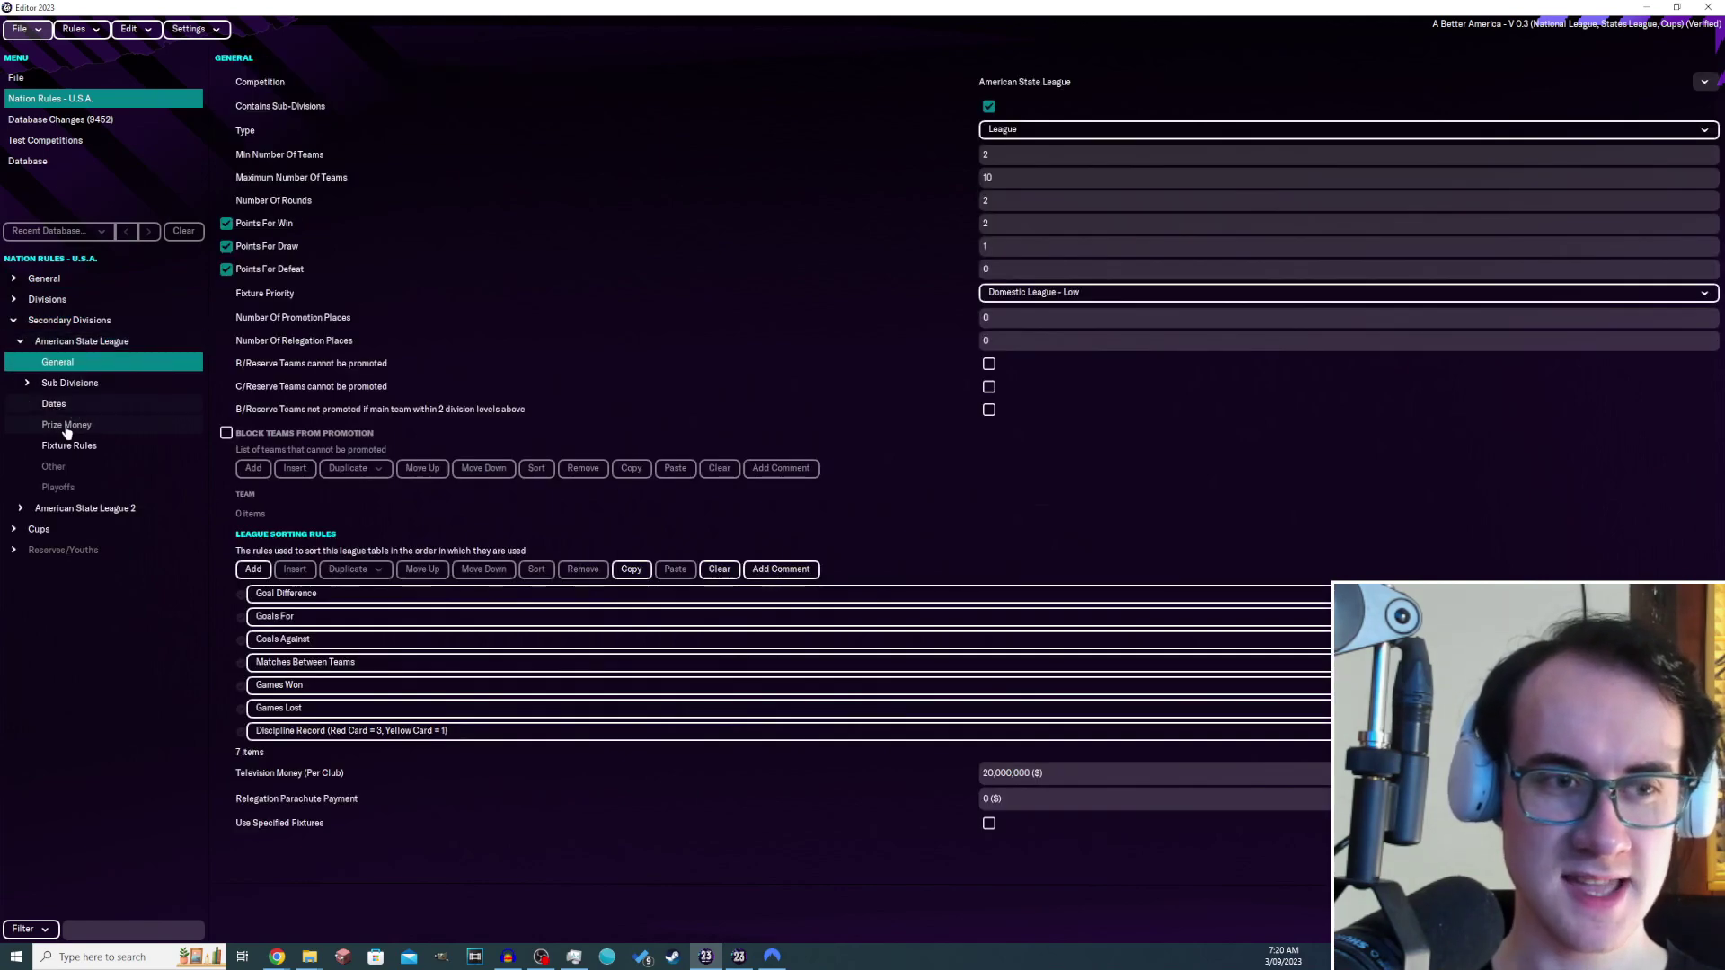
click(77, 406)
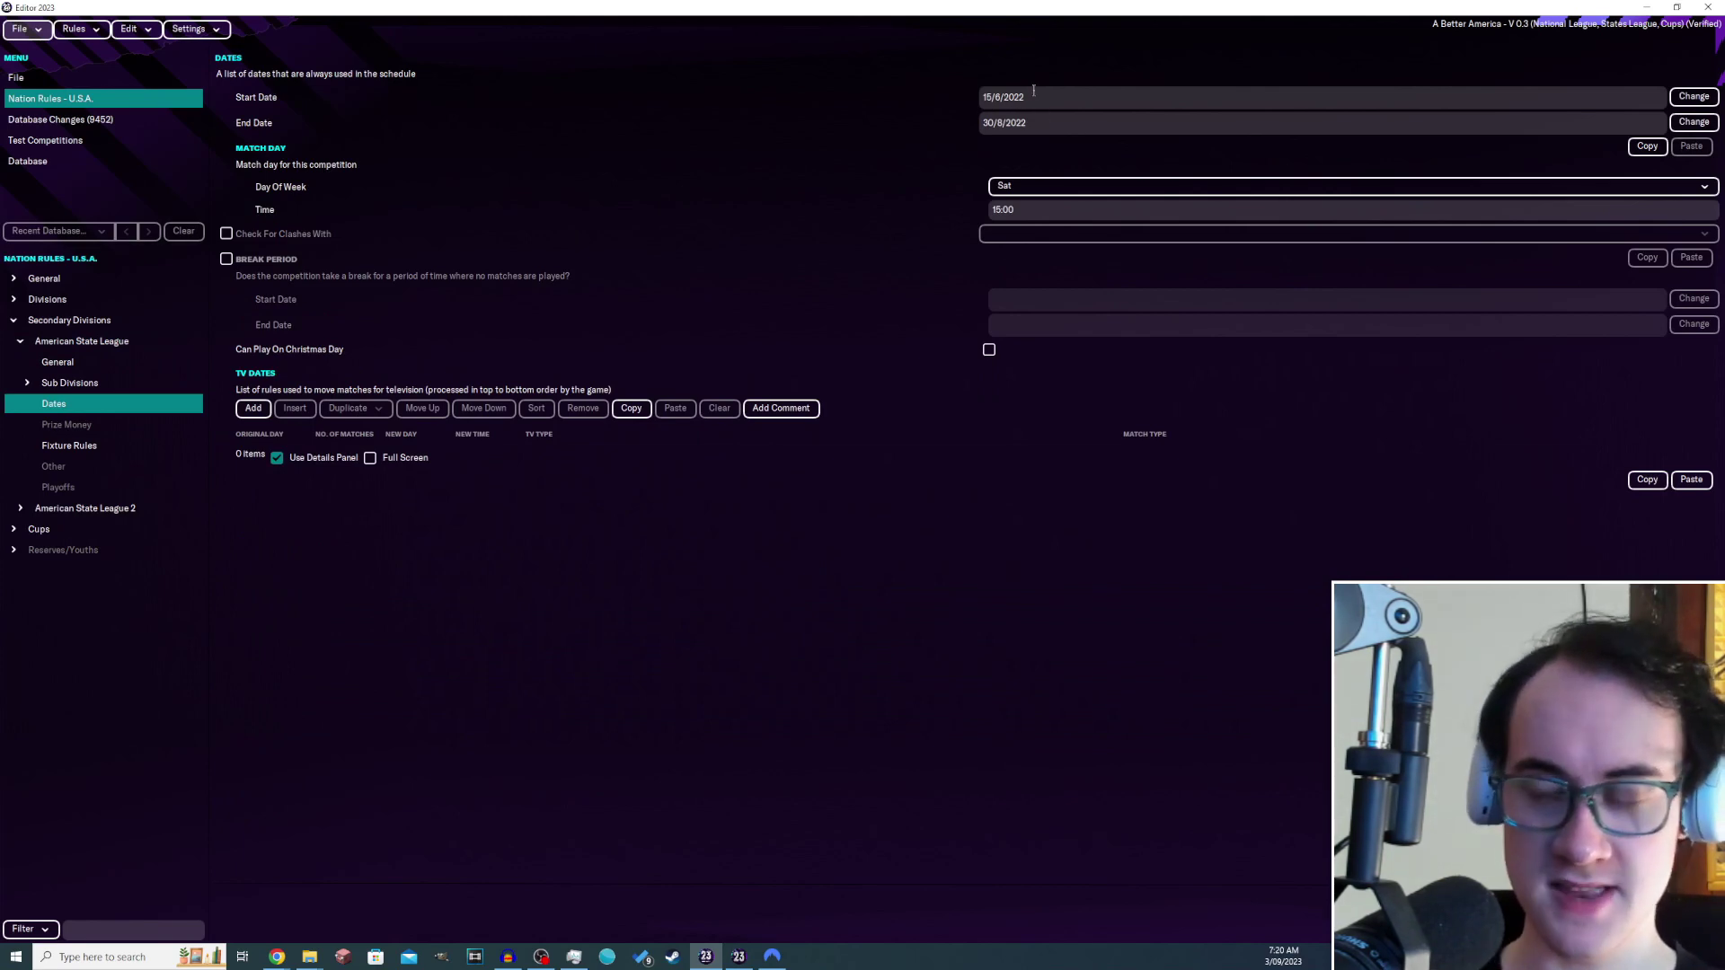
- Compare American State League 2's general settings and dates with American State League's, then list U.S.A. cups
click(85, 507)
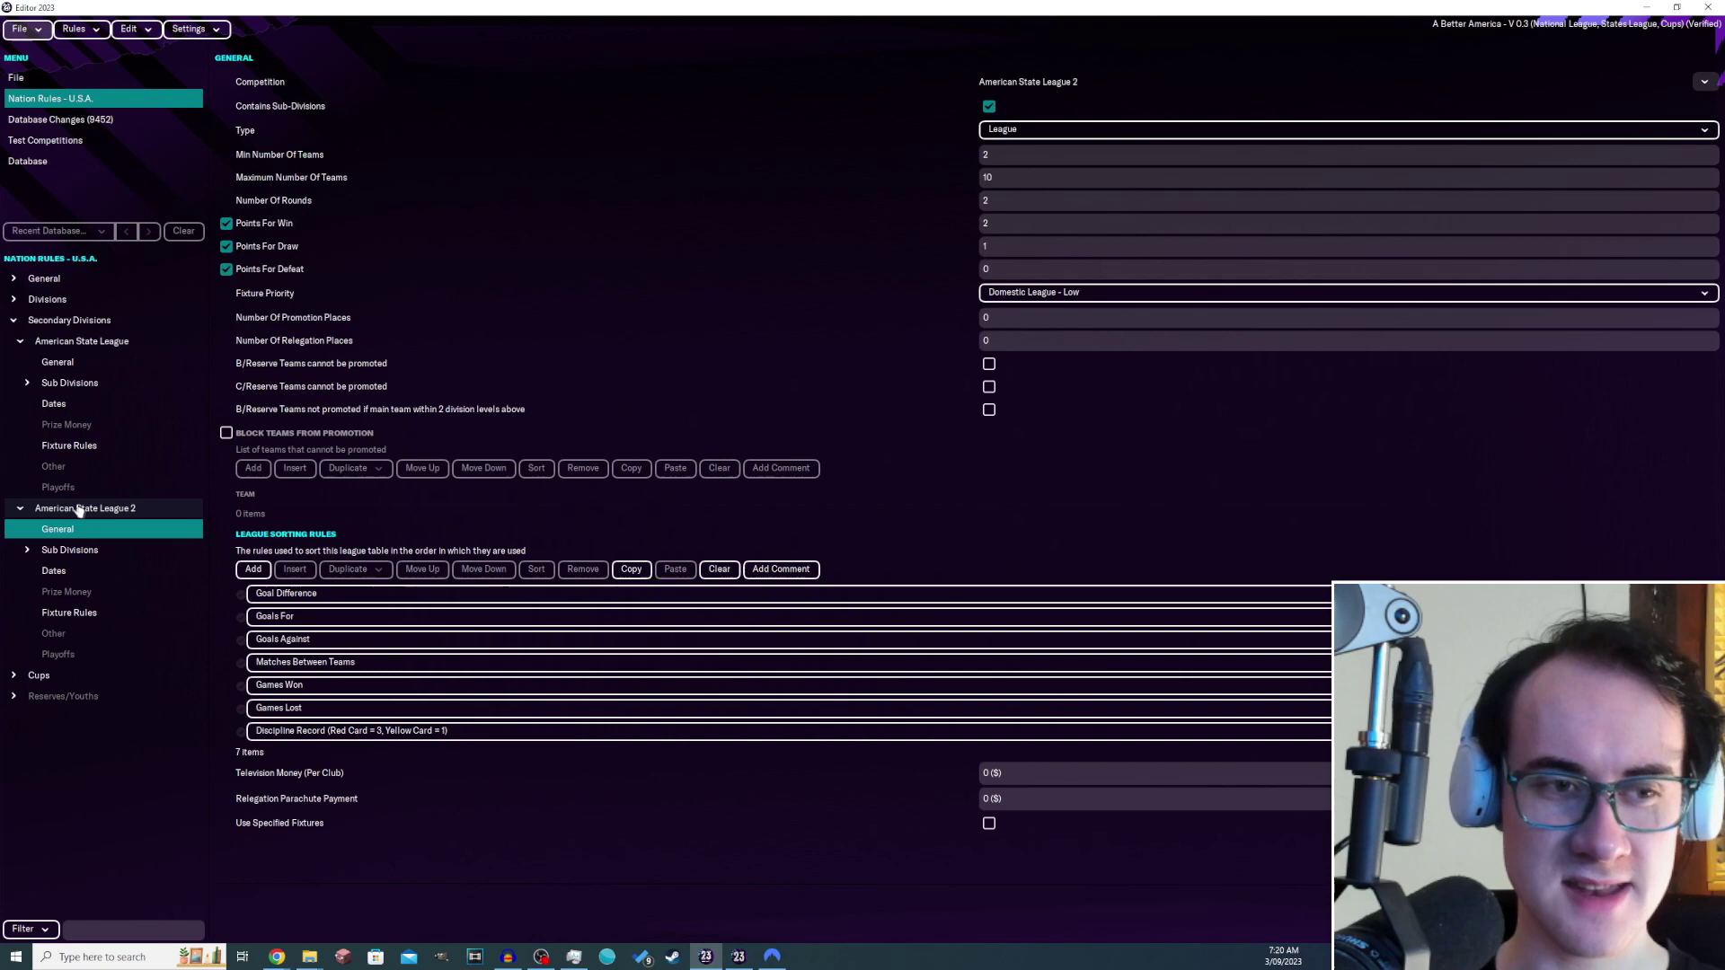
click(80, 566)
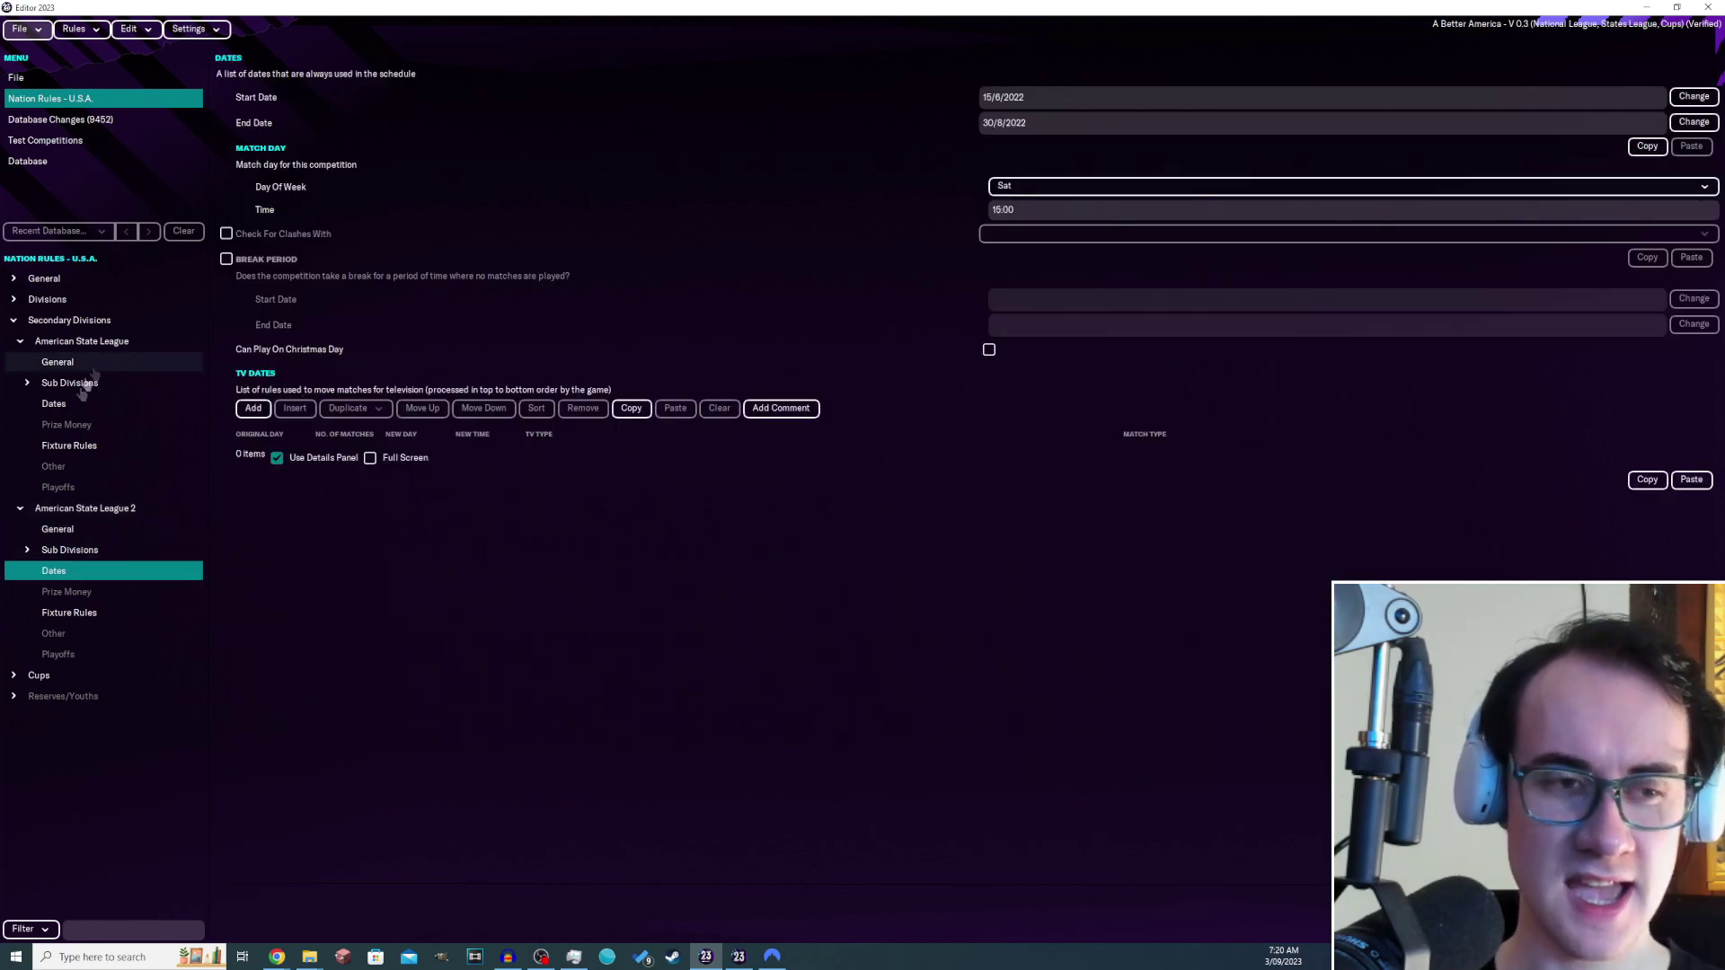
click(67, 406)
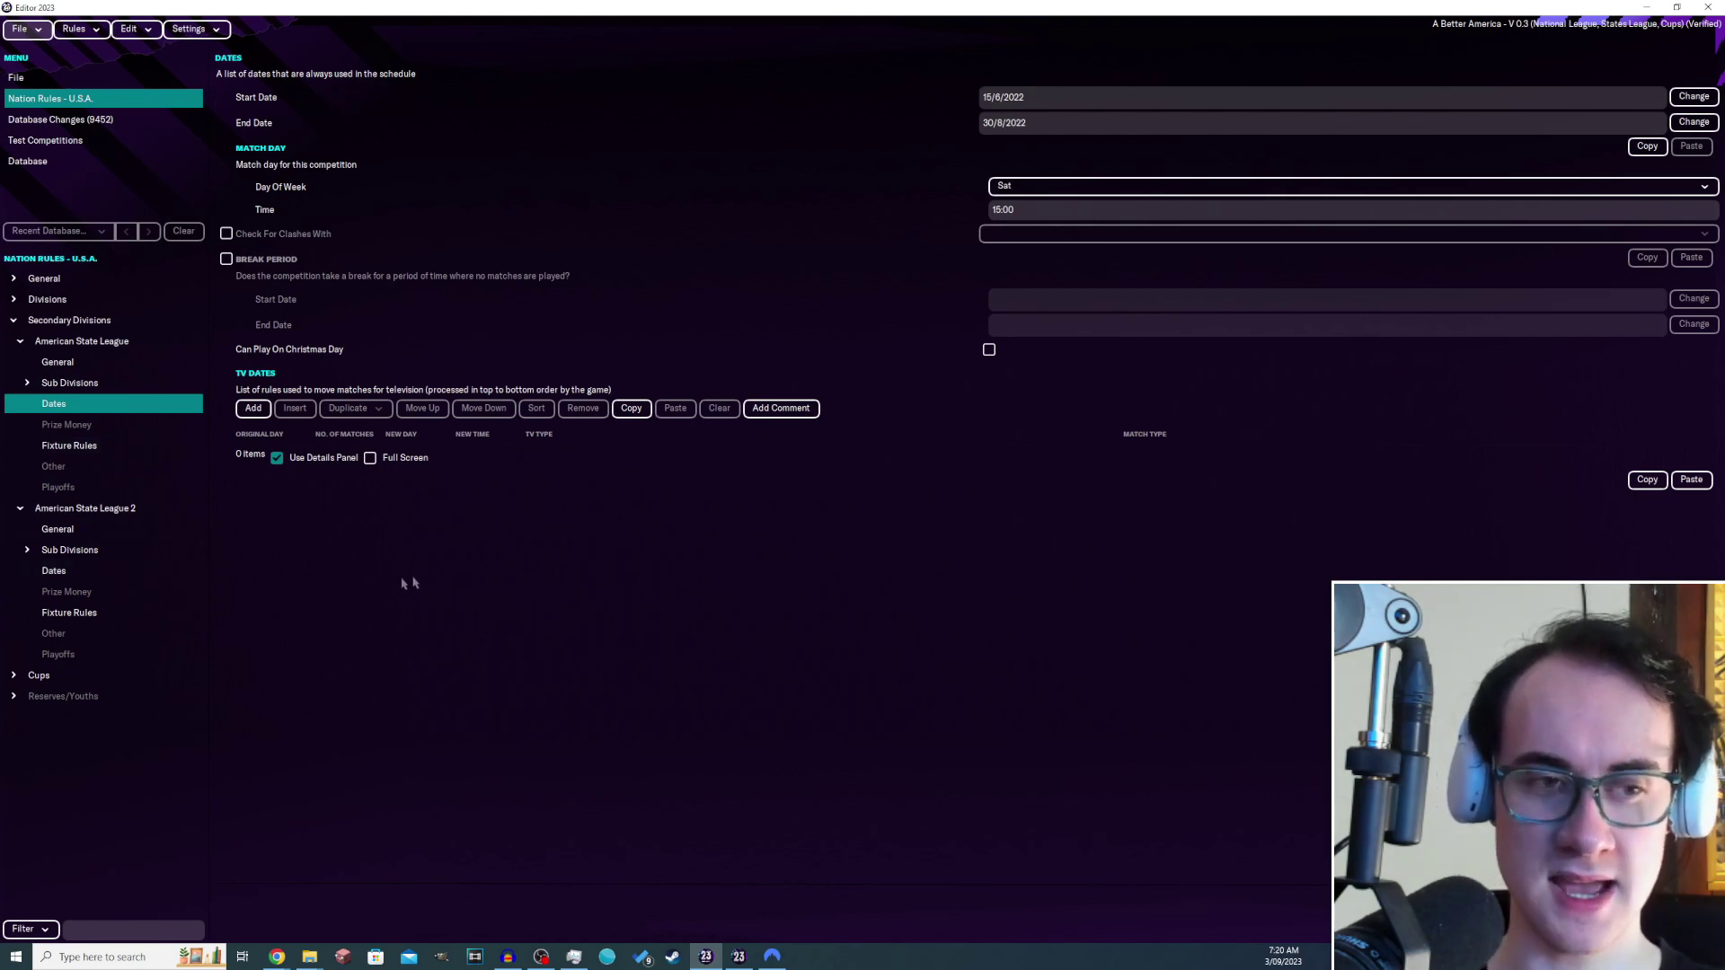
click(65, 576)
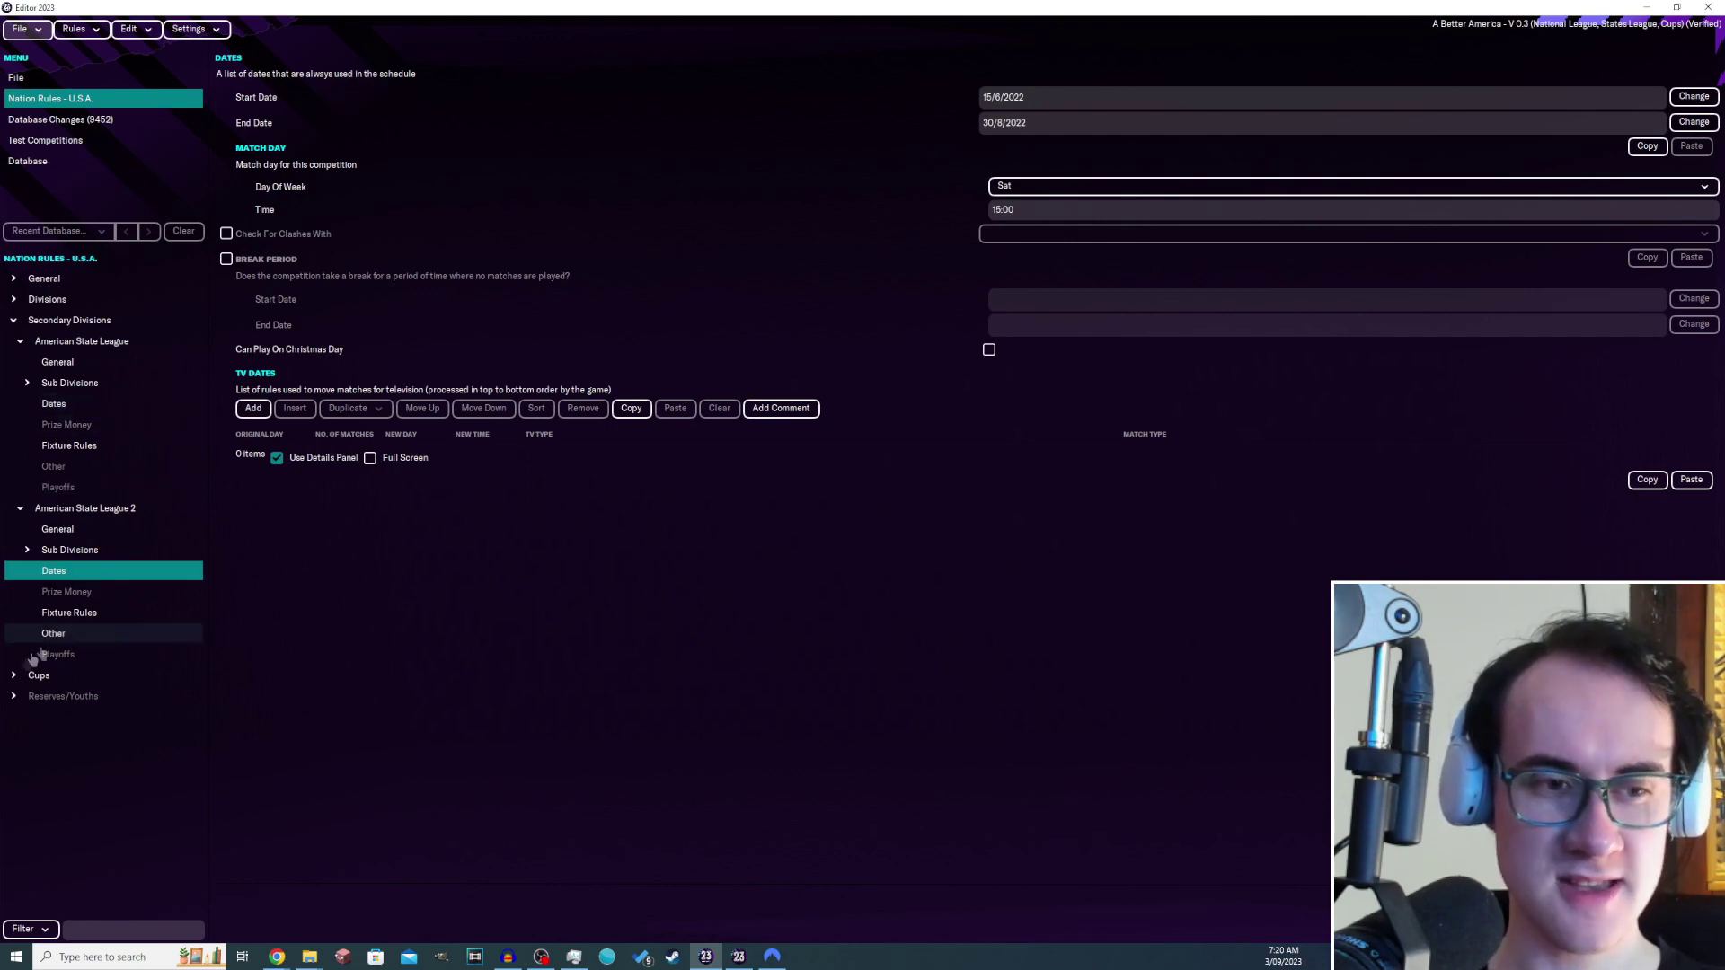
click(73, 681)
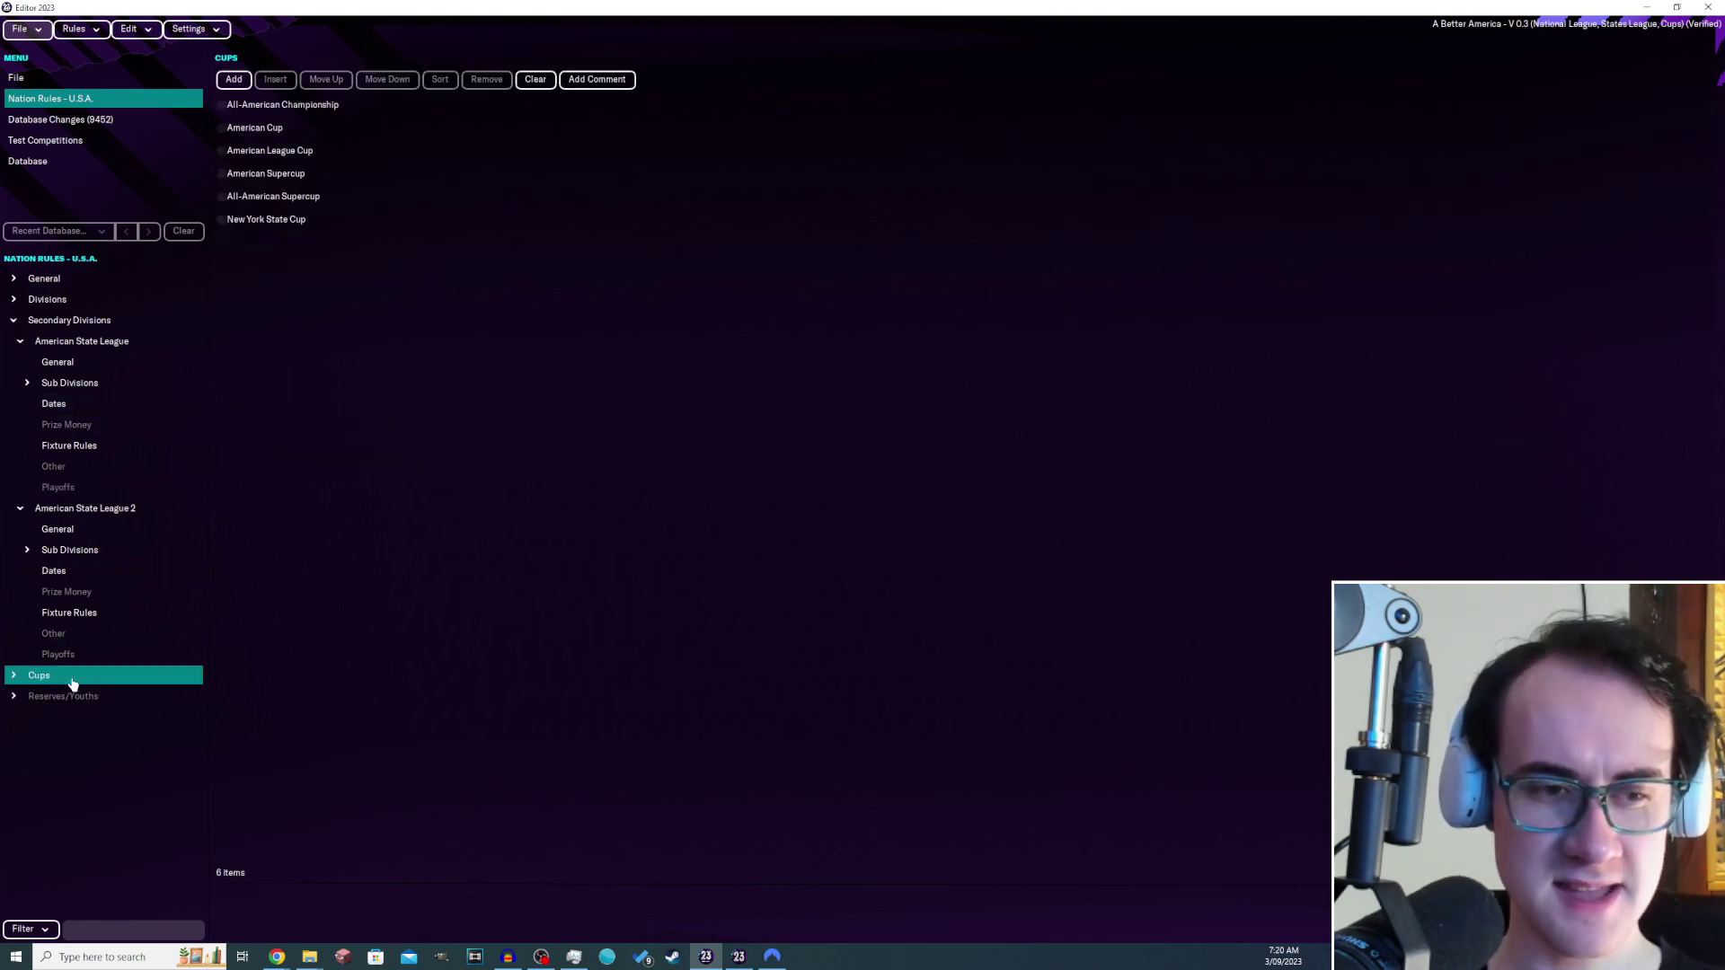
- Expand the cups and check the New York State Cup's general settings and rounds before returning to FM23
double_click(67, 681)
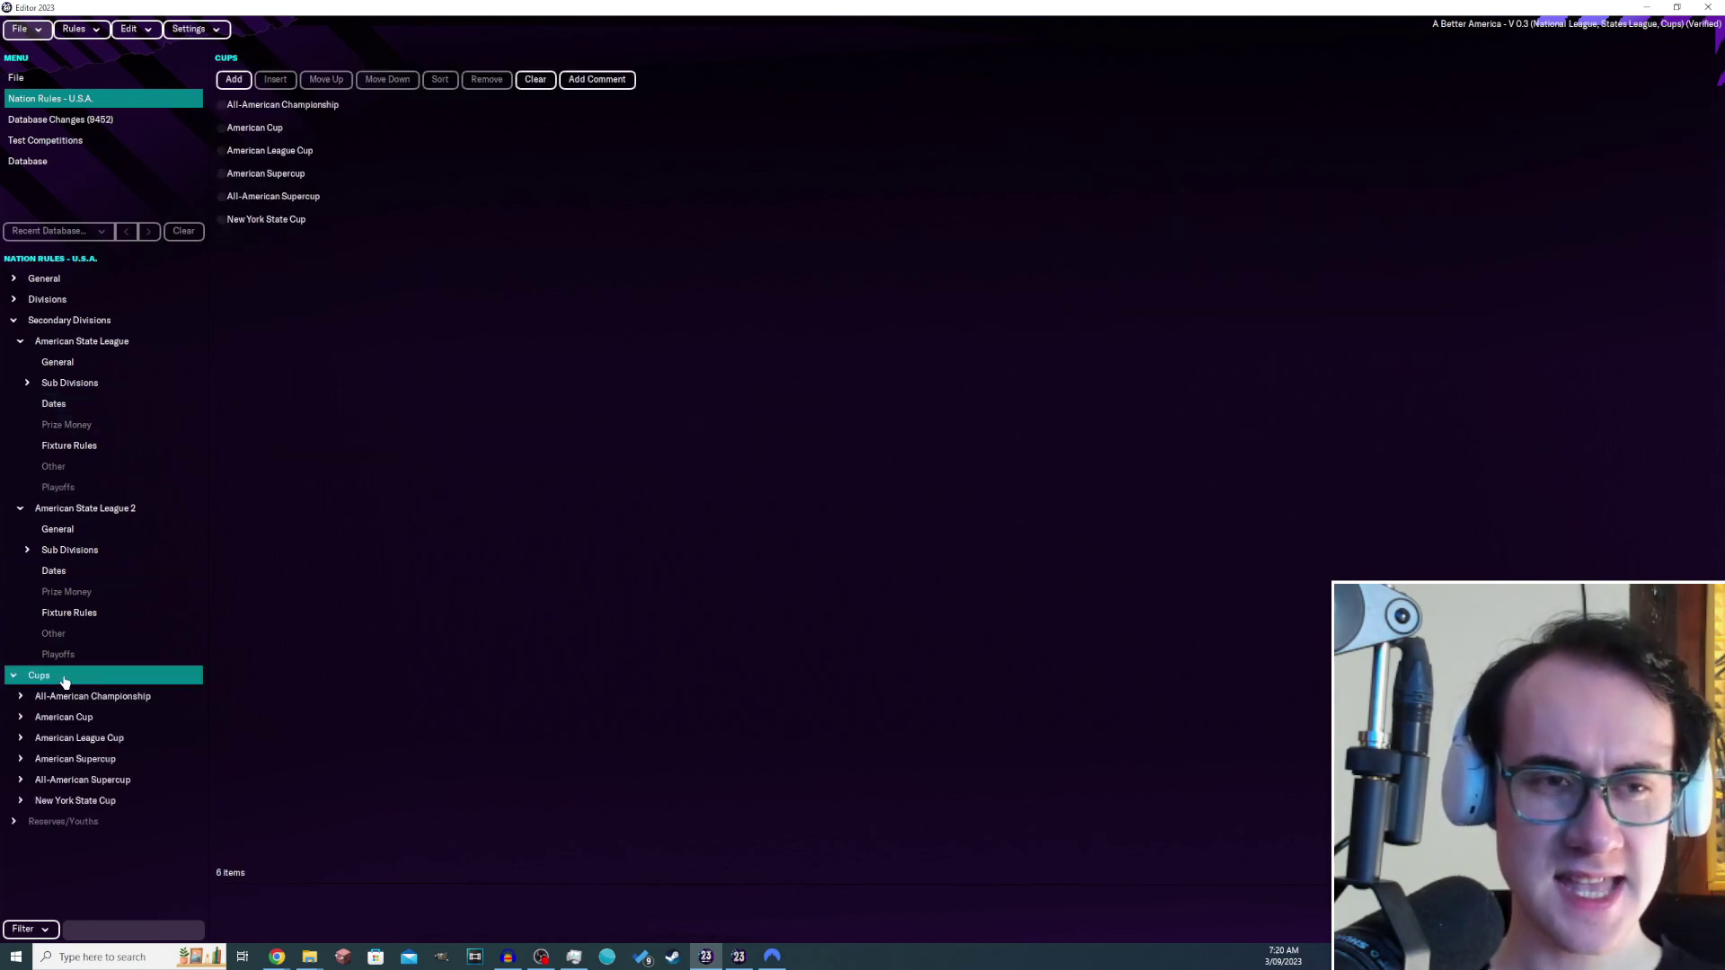
click(117, 801)
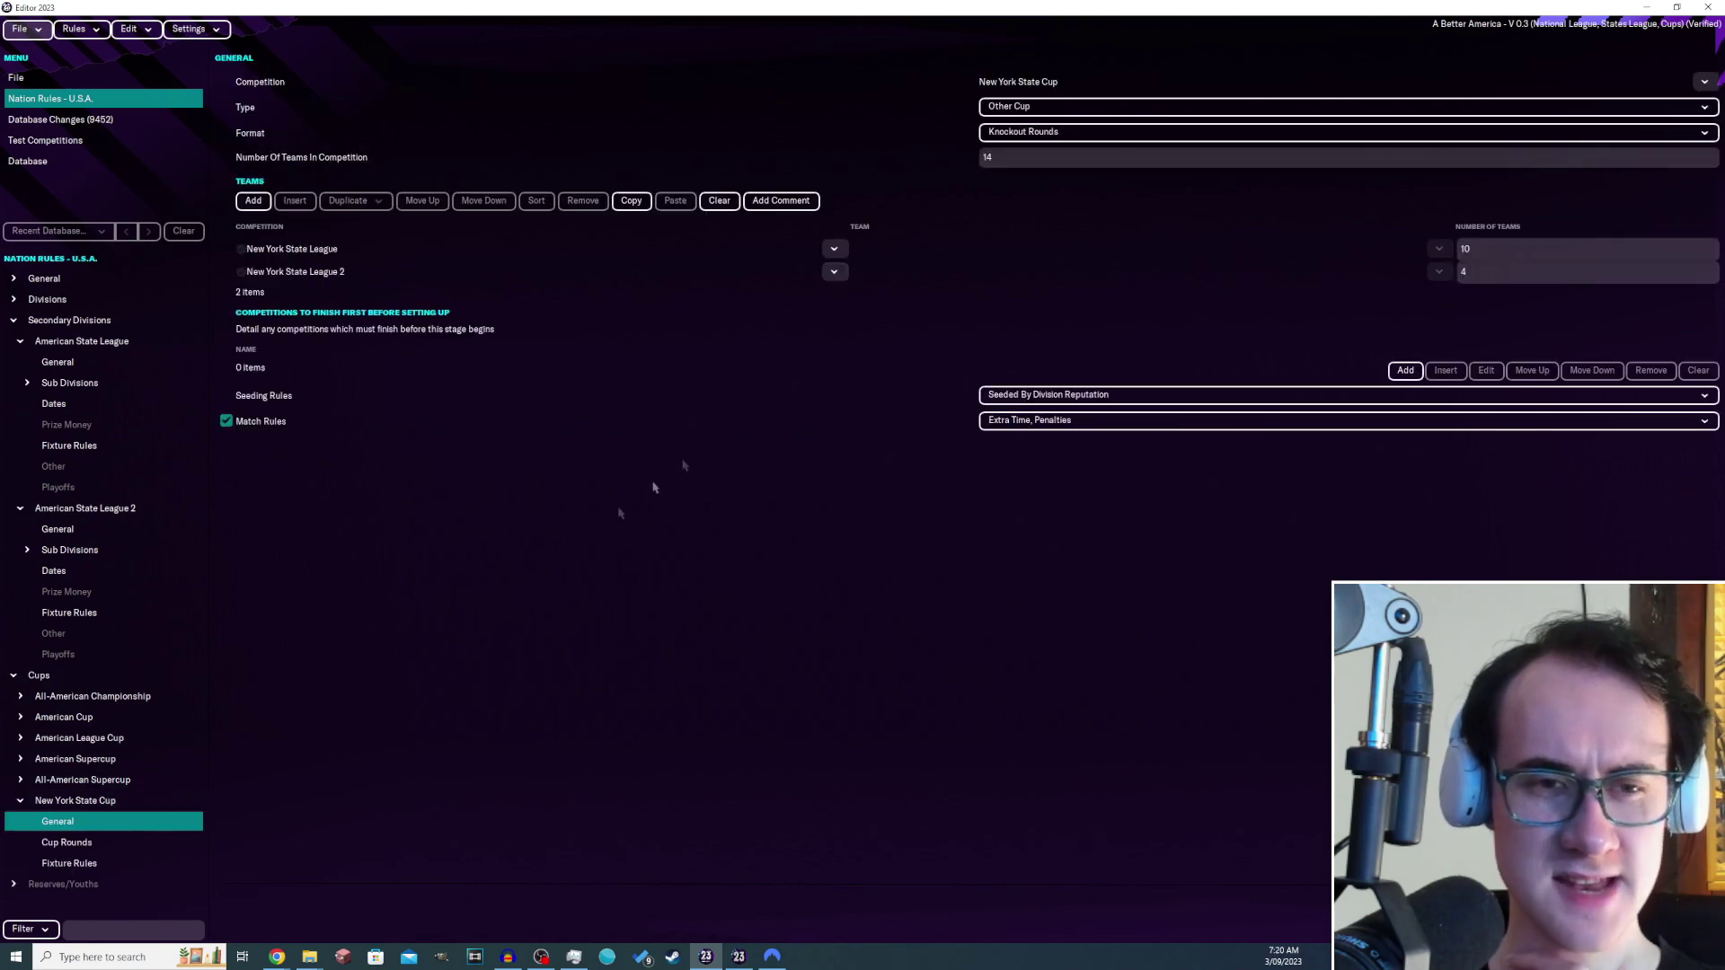
click(89, 845)
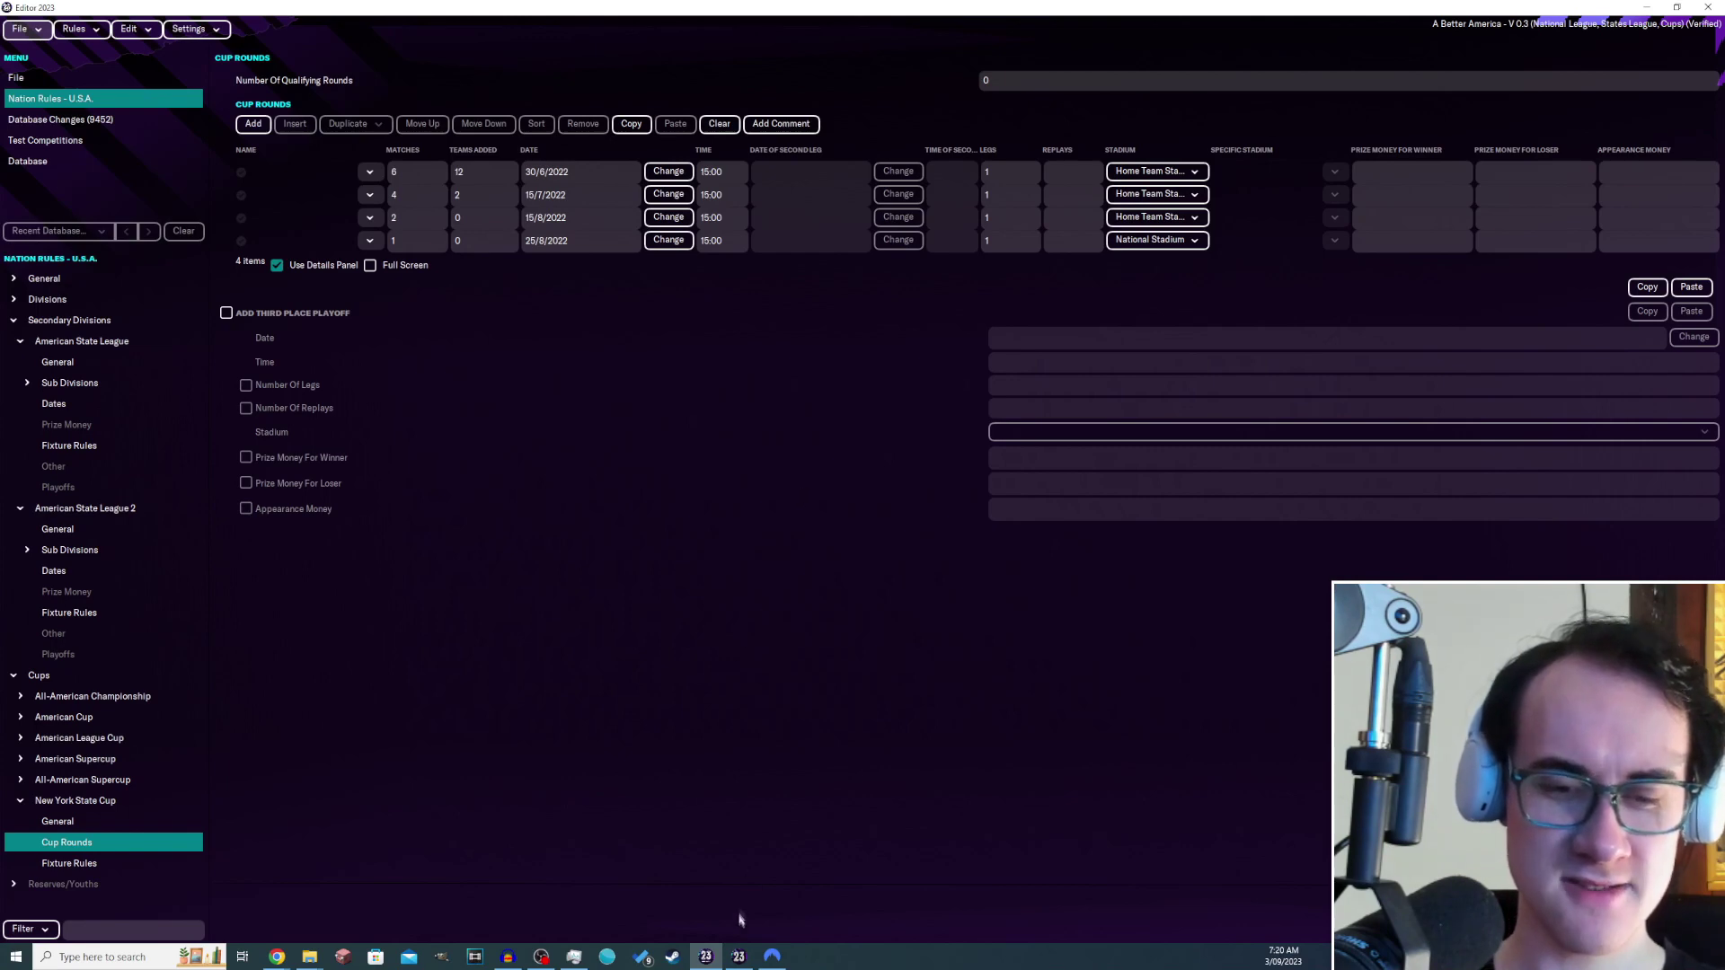
click(739, 956)
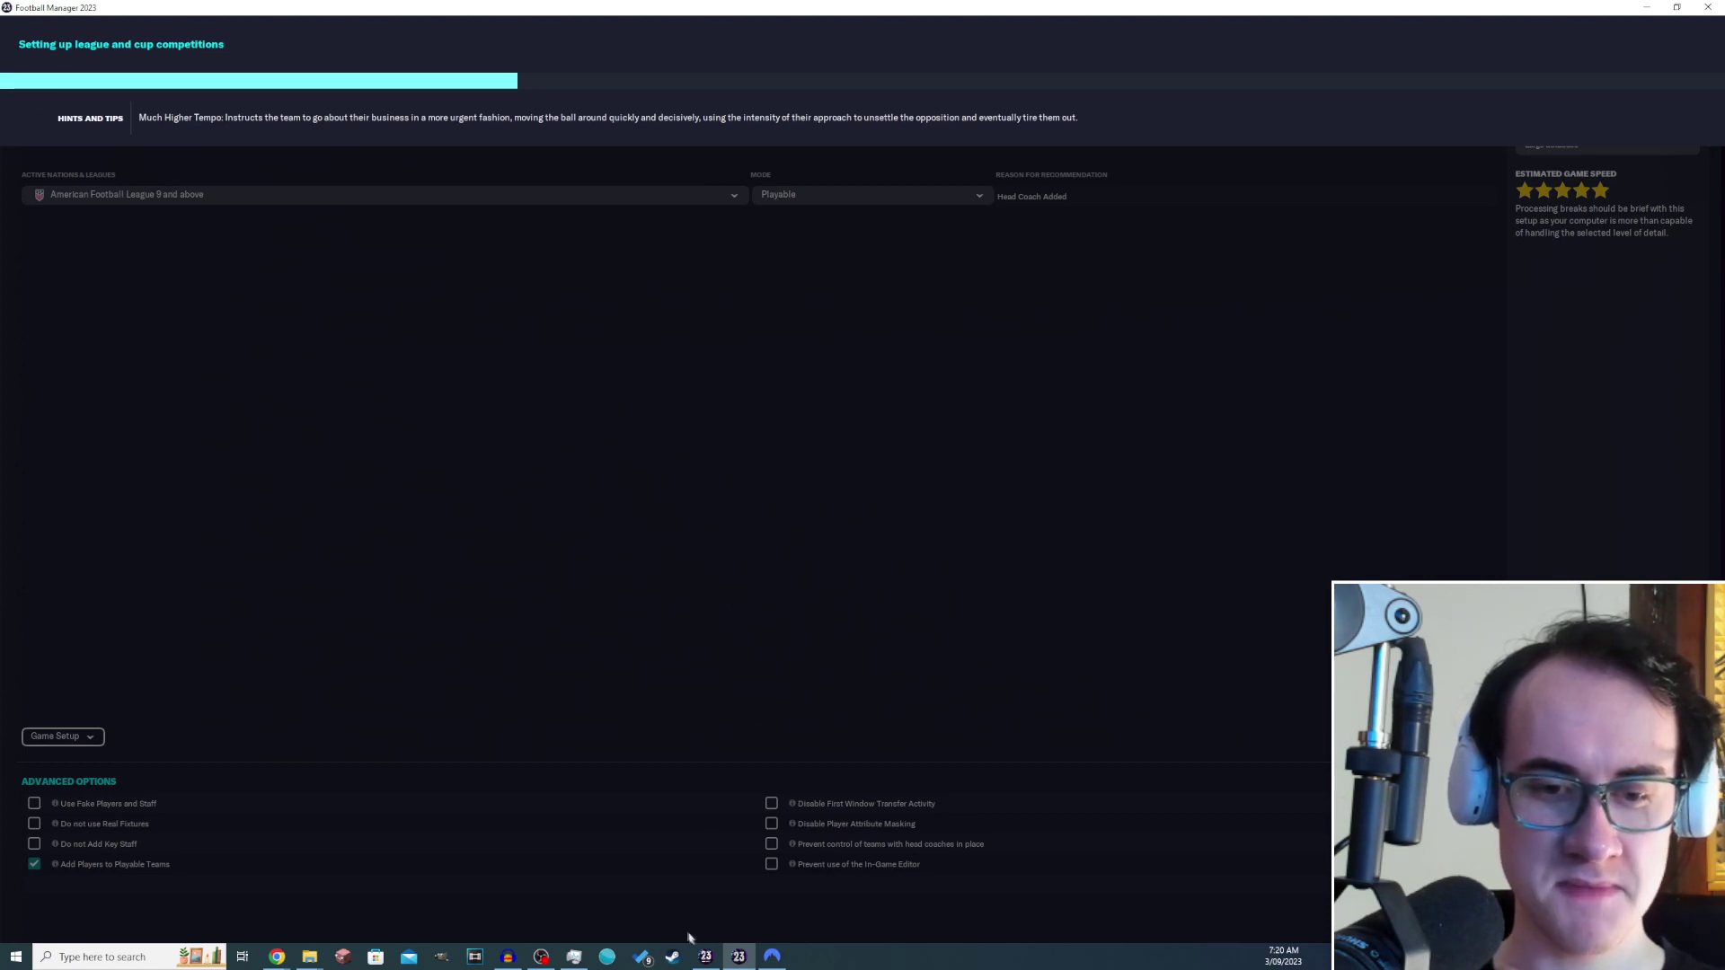
- In the Editor, show Database > Clubs (500 records) and add a Nation filter condition
click(705, 956)
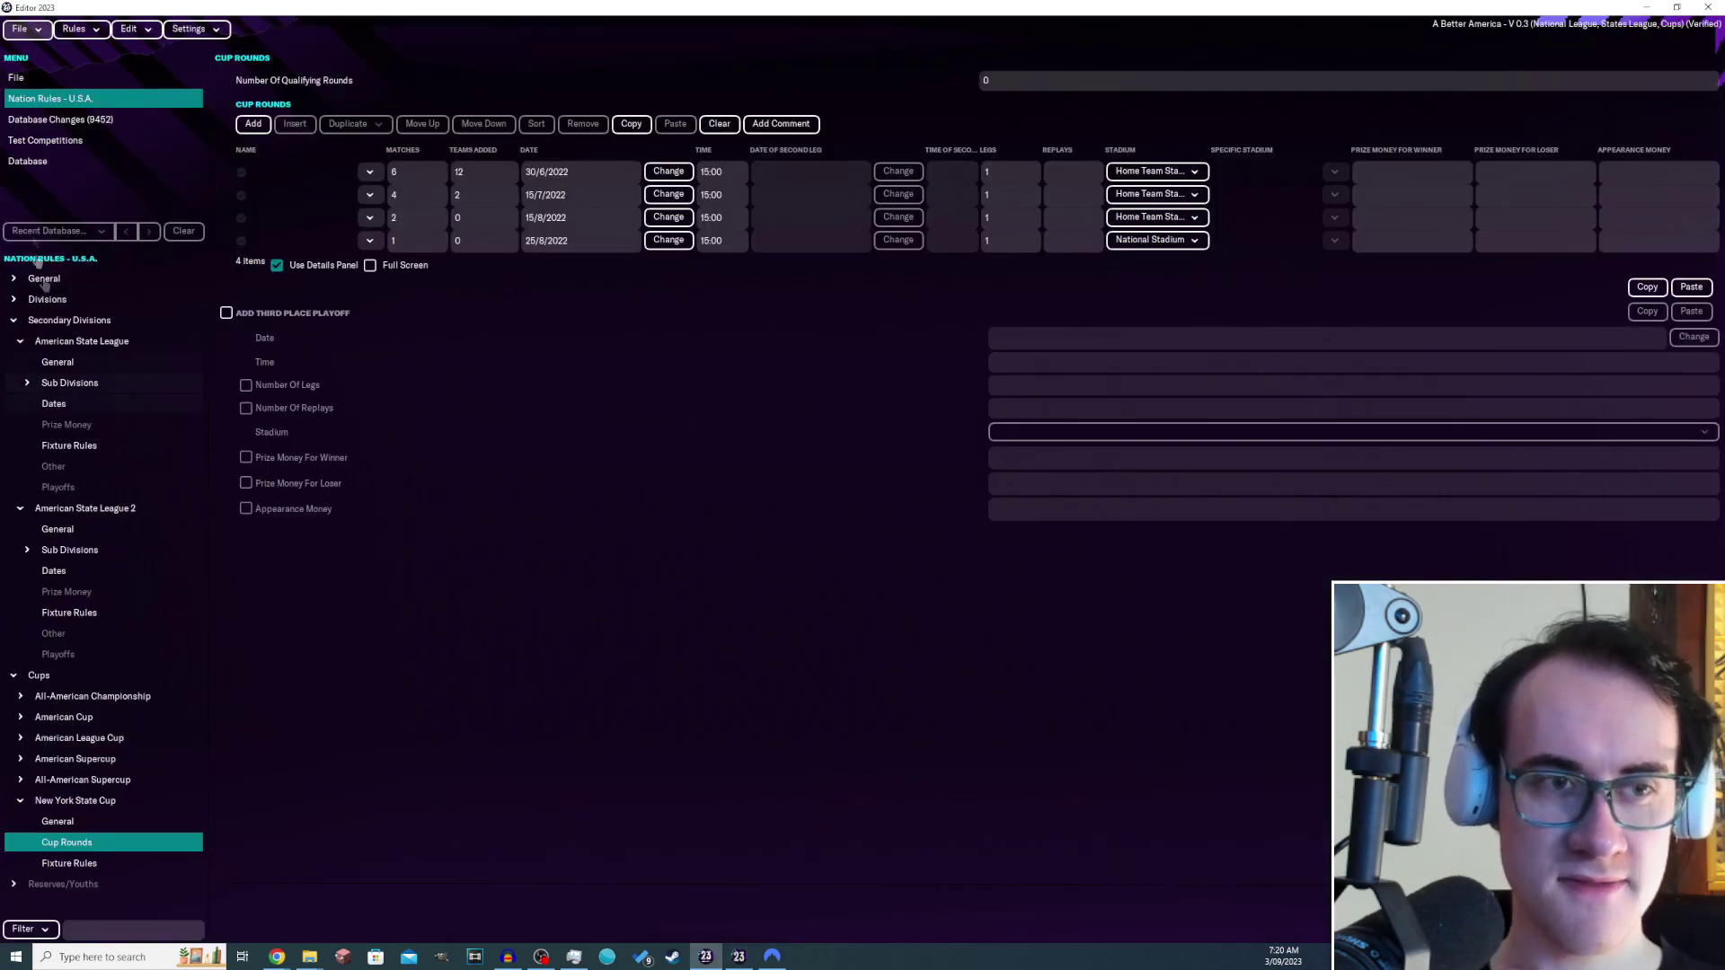
click(70, 144)
click(97, 162)
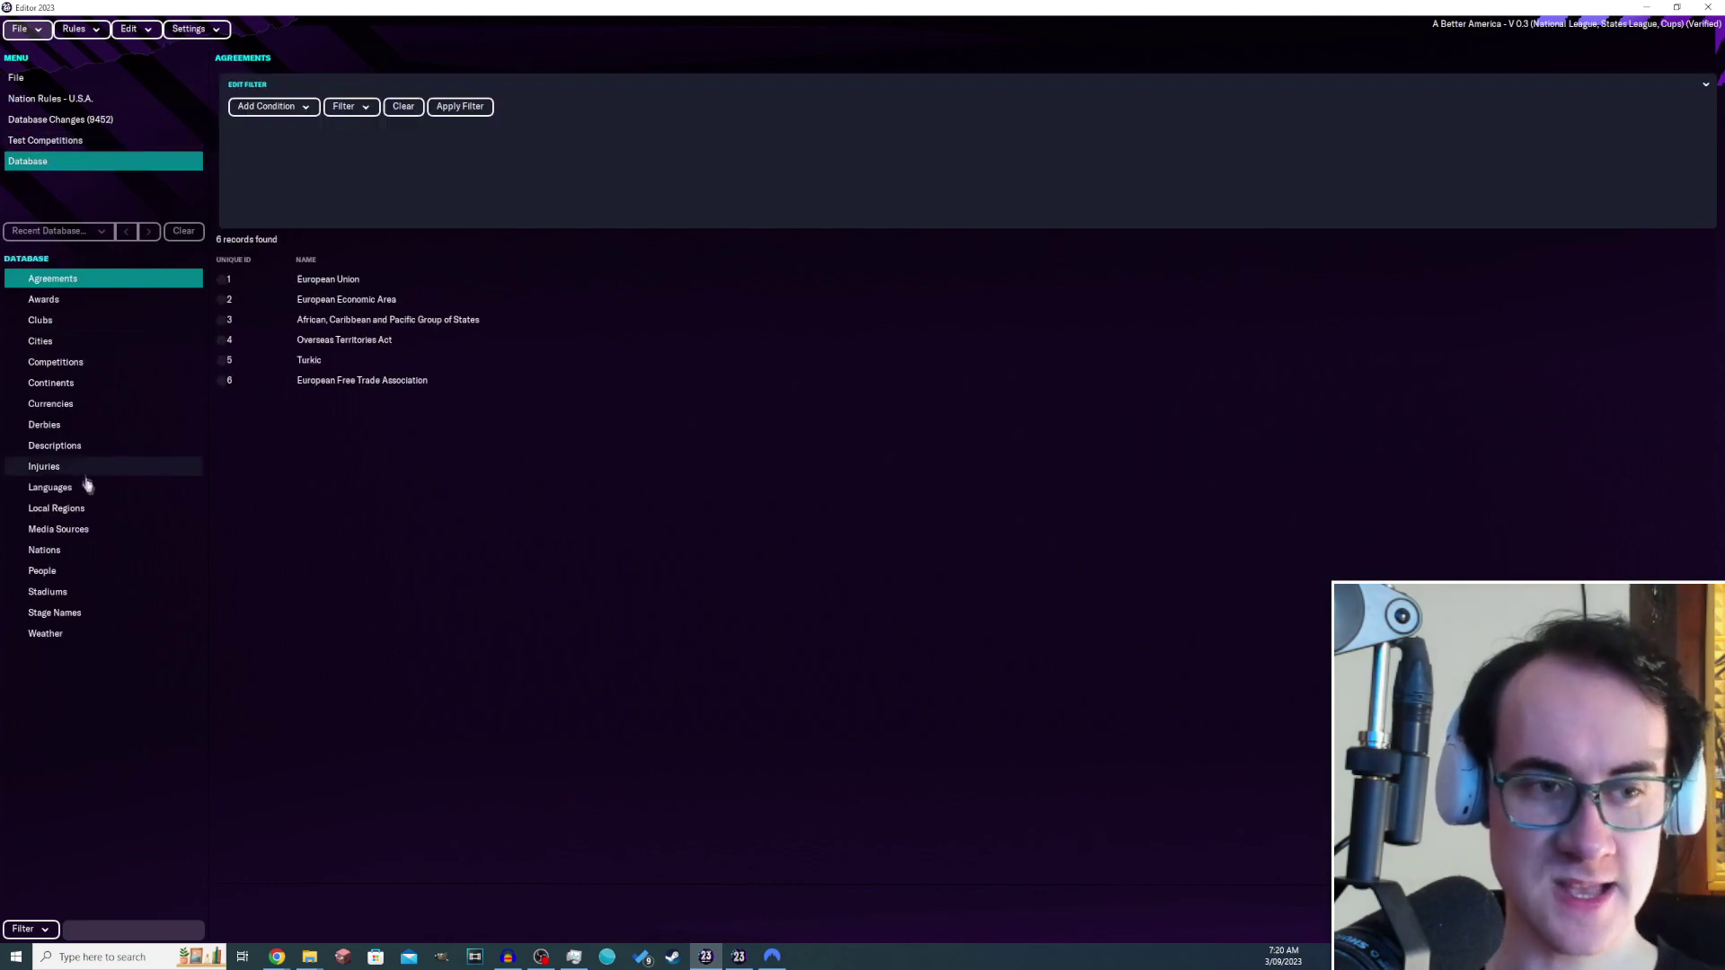
click(84, 322)
click(266, 106)
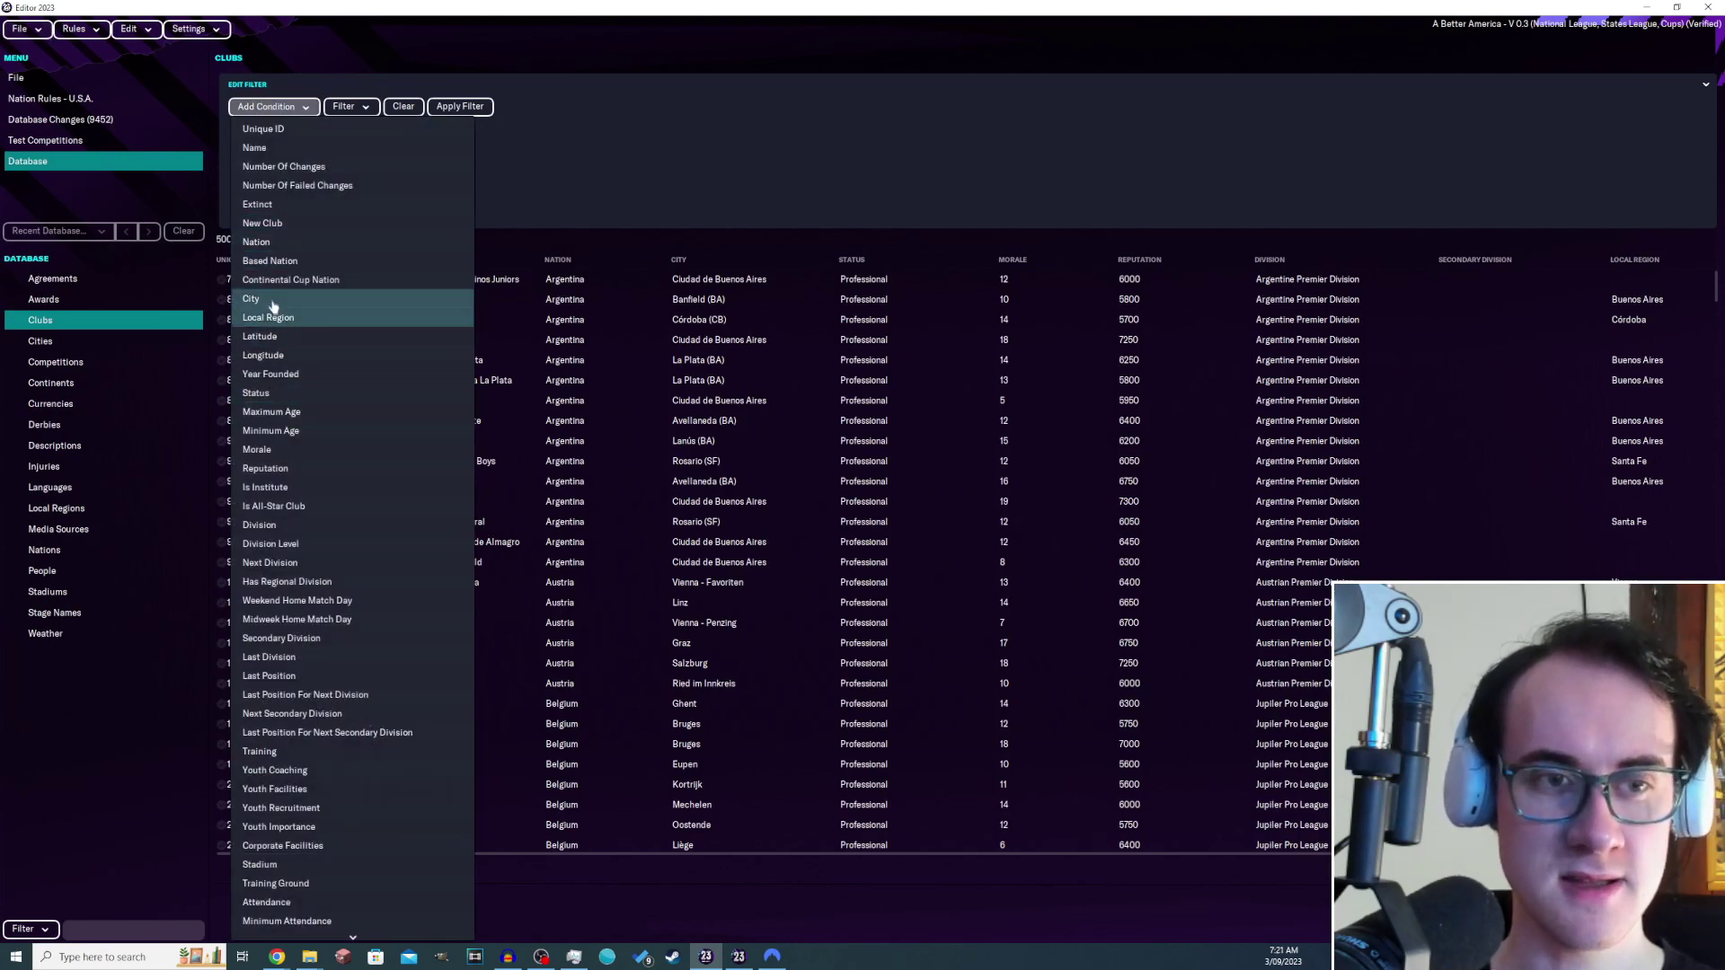
click(297, 241)
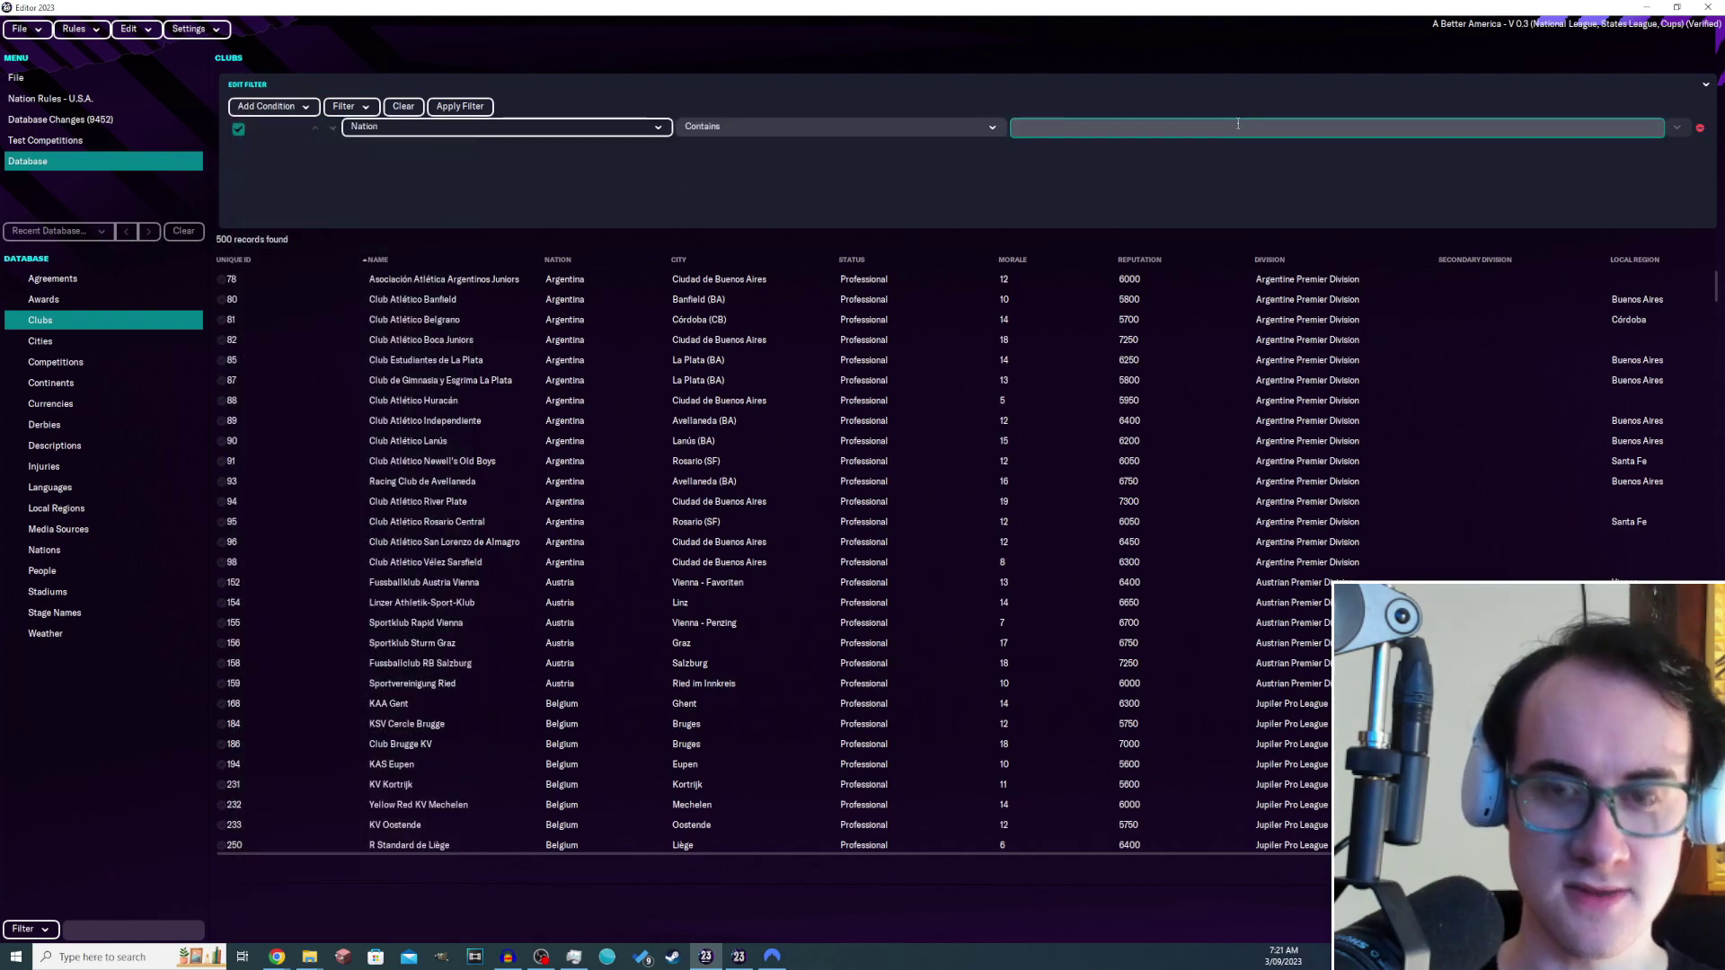
- Filter clubs by nation 'usa' and scroll through the 242 U.S.A. results
text(usa)
key(Return)
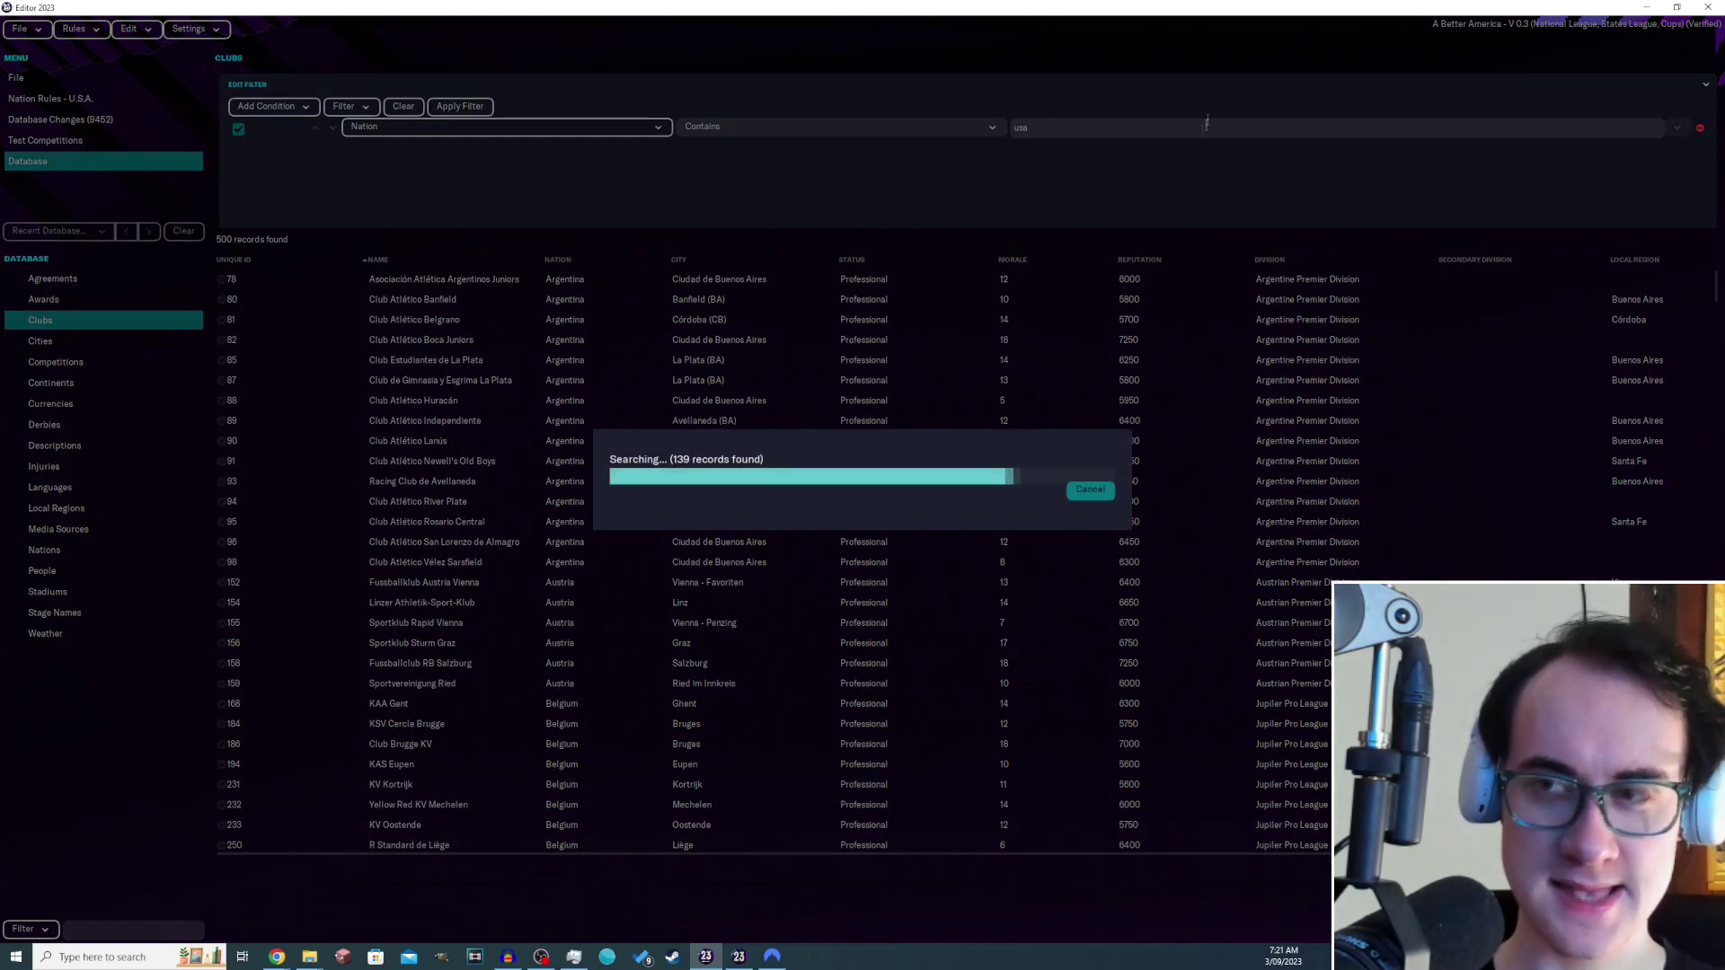
scroll(1099, 354, down, 19)
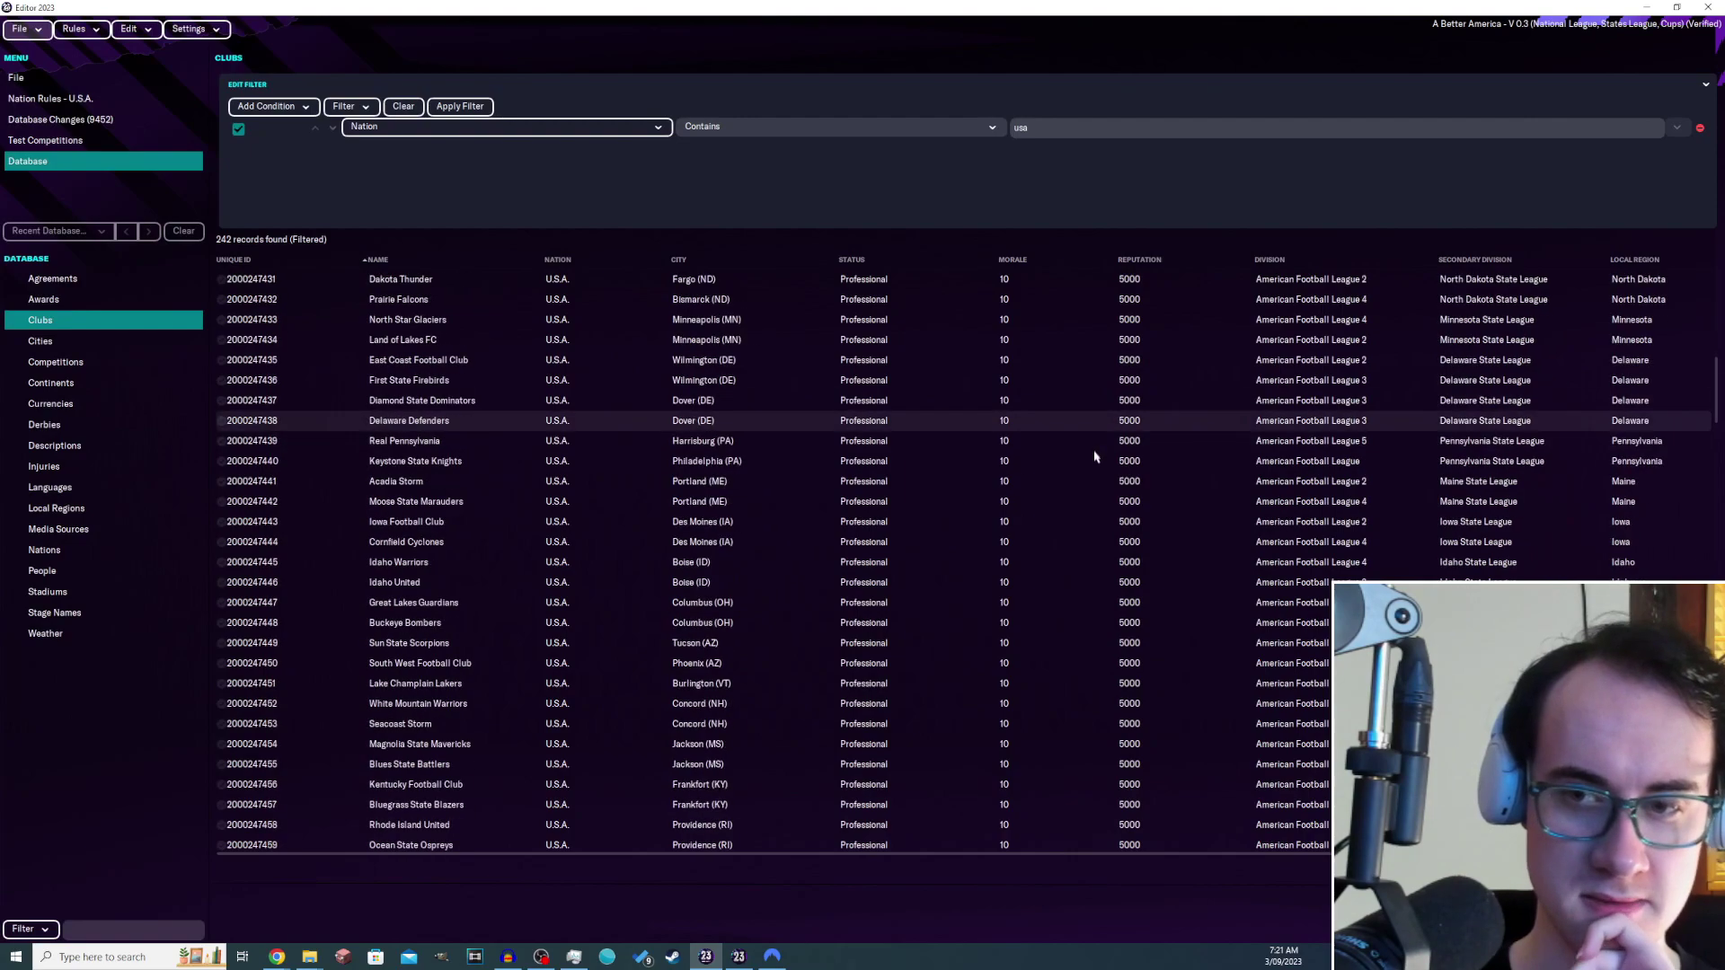
scroll(1143, 563, down, 15)
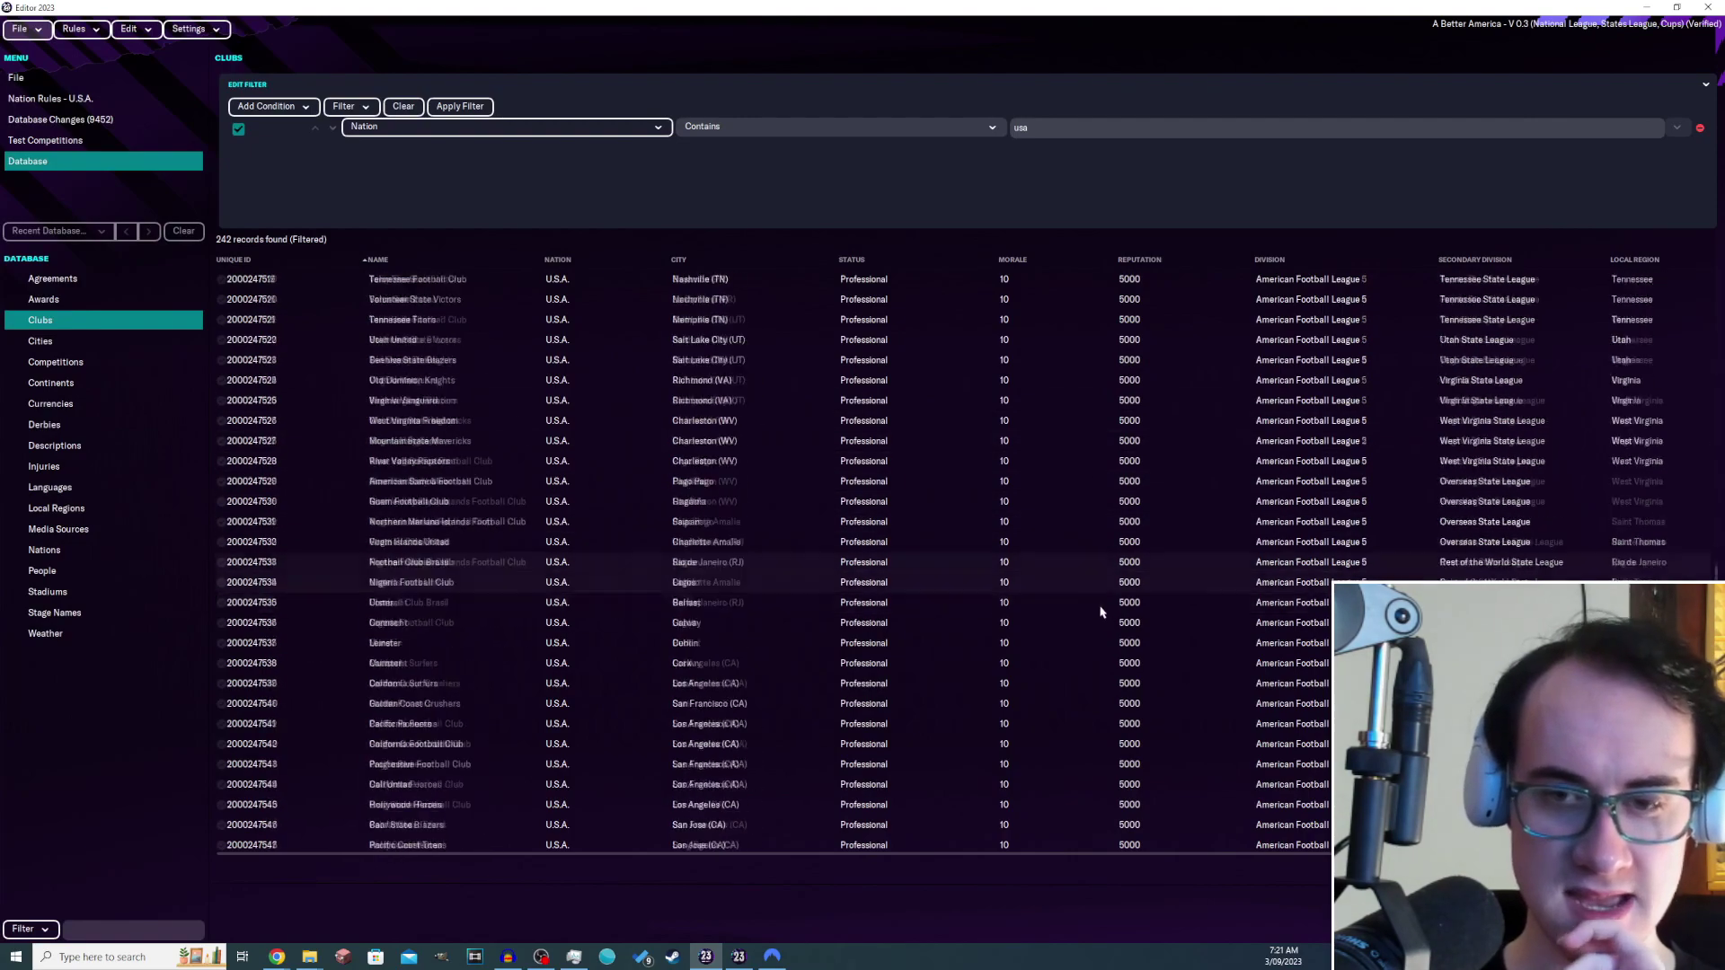
scroll(1101, 612, down, 15)
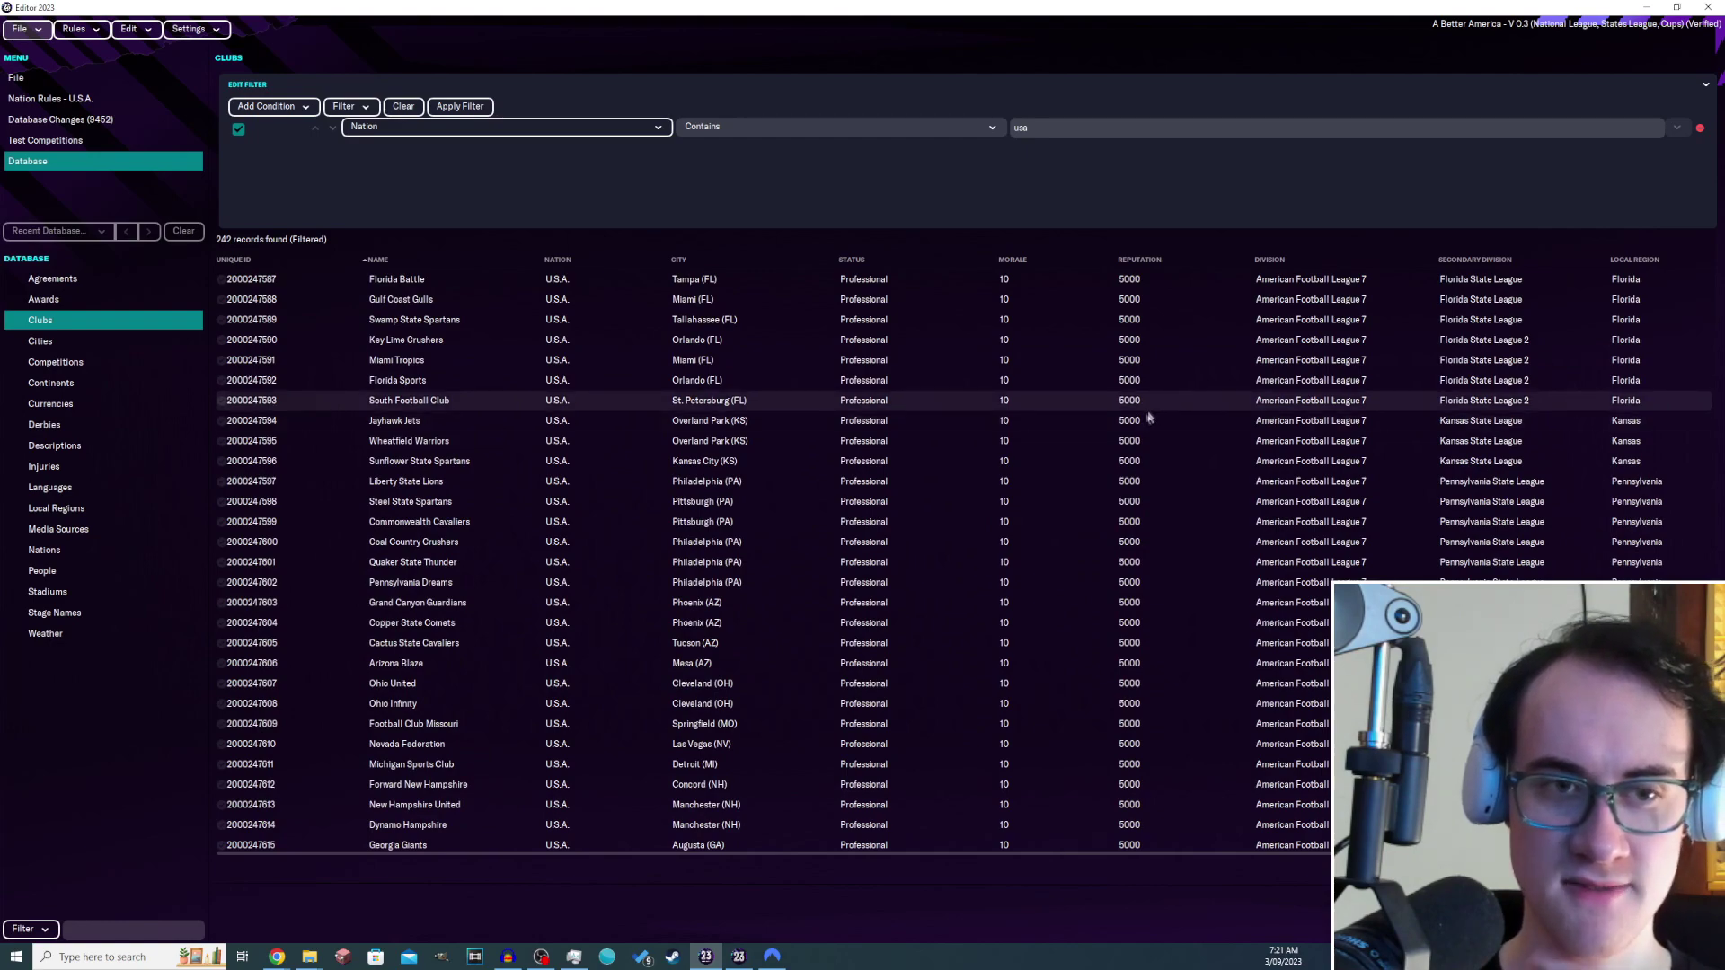
scroll(1063, 489, down, 5)
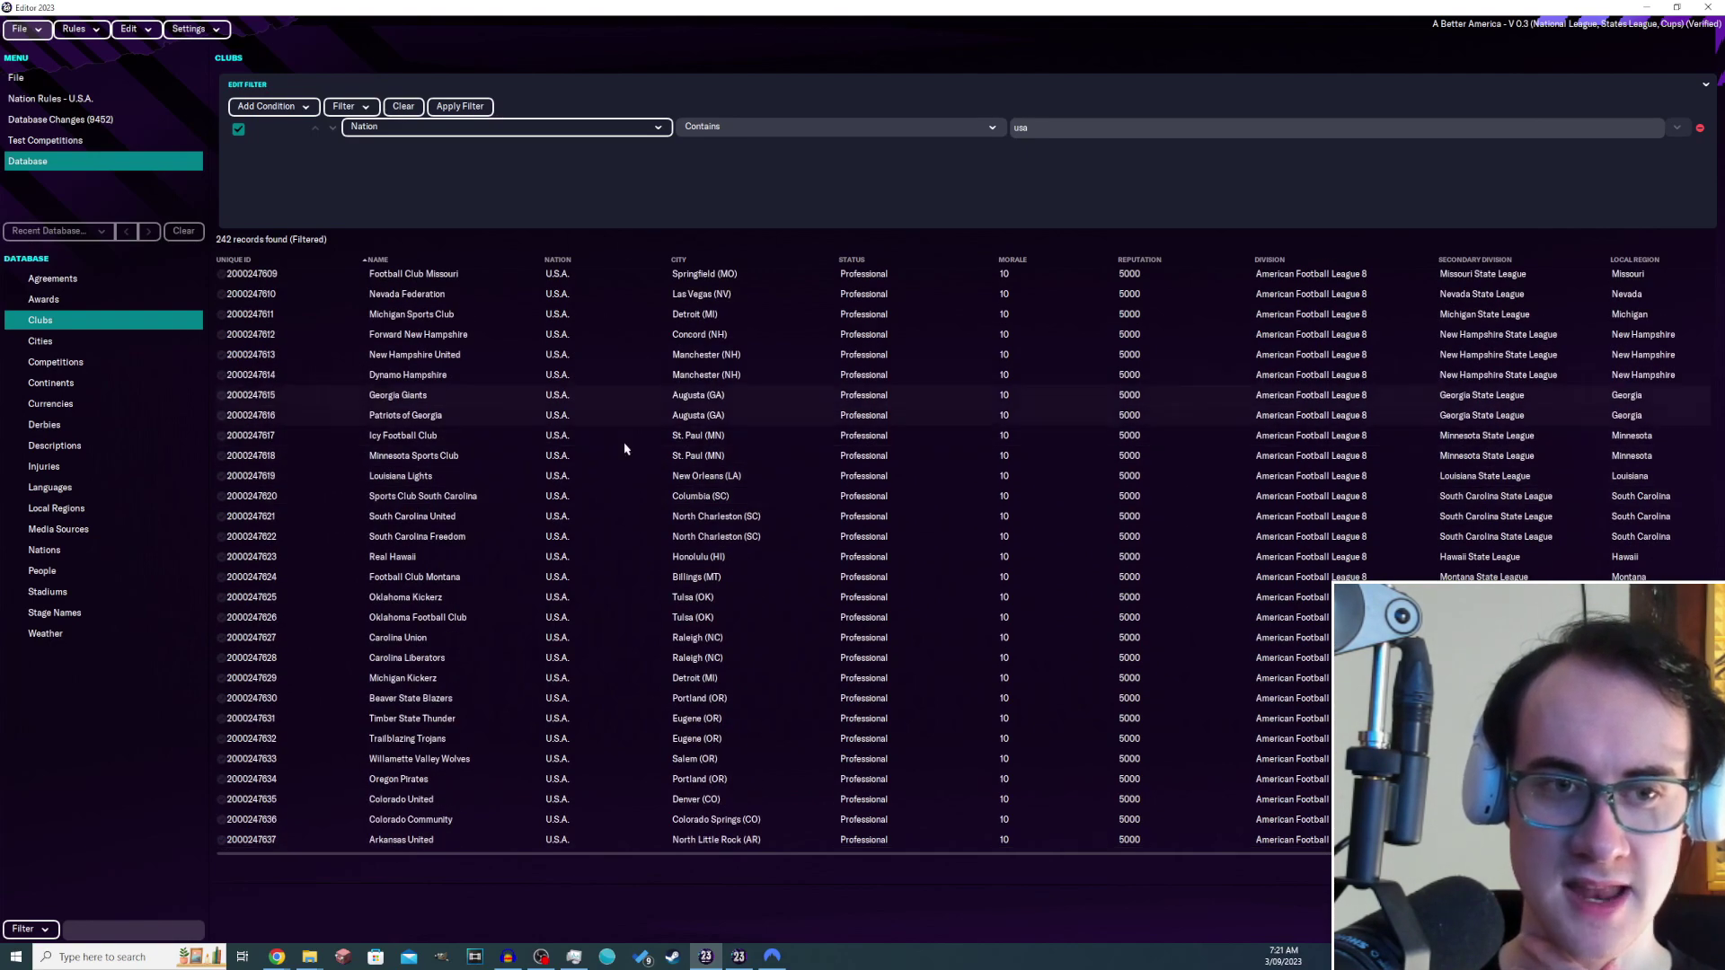
drag(629, 293, 822, 739)
- Open Willamette Valley Wolves' club details from the filtered list
click(808, 740)
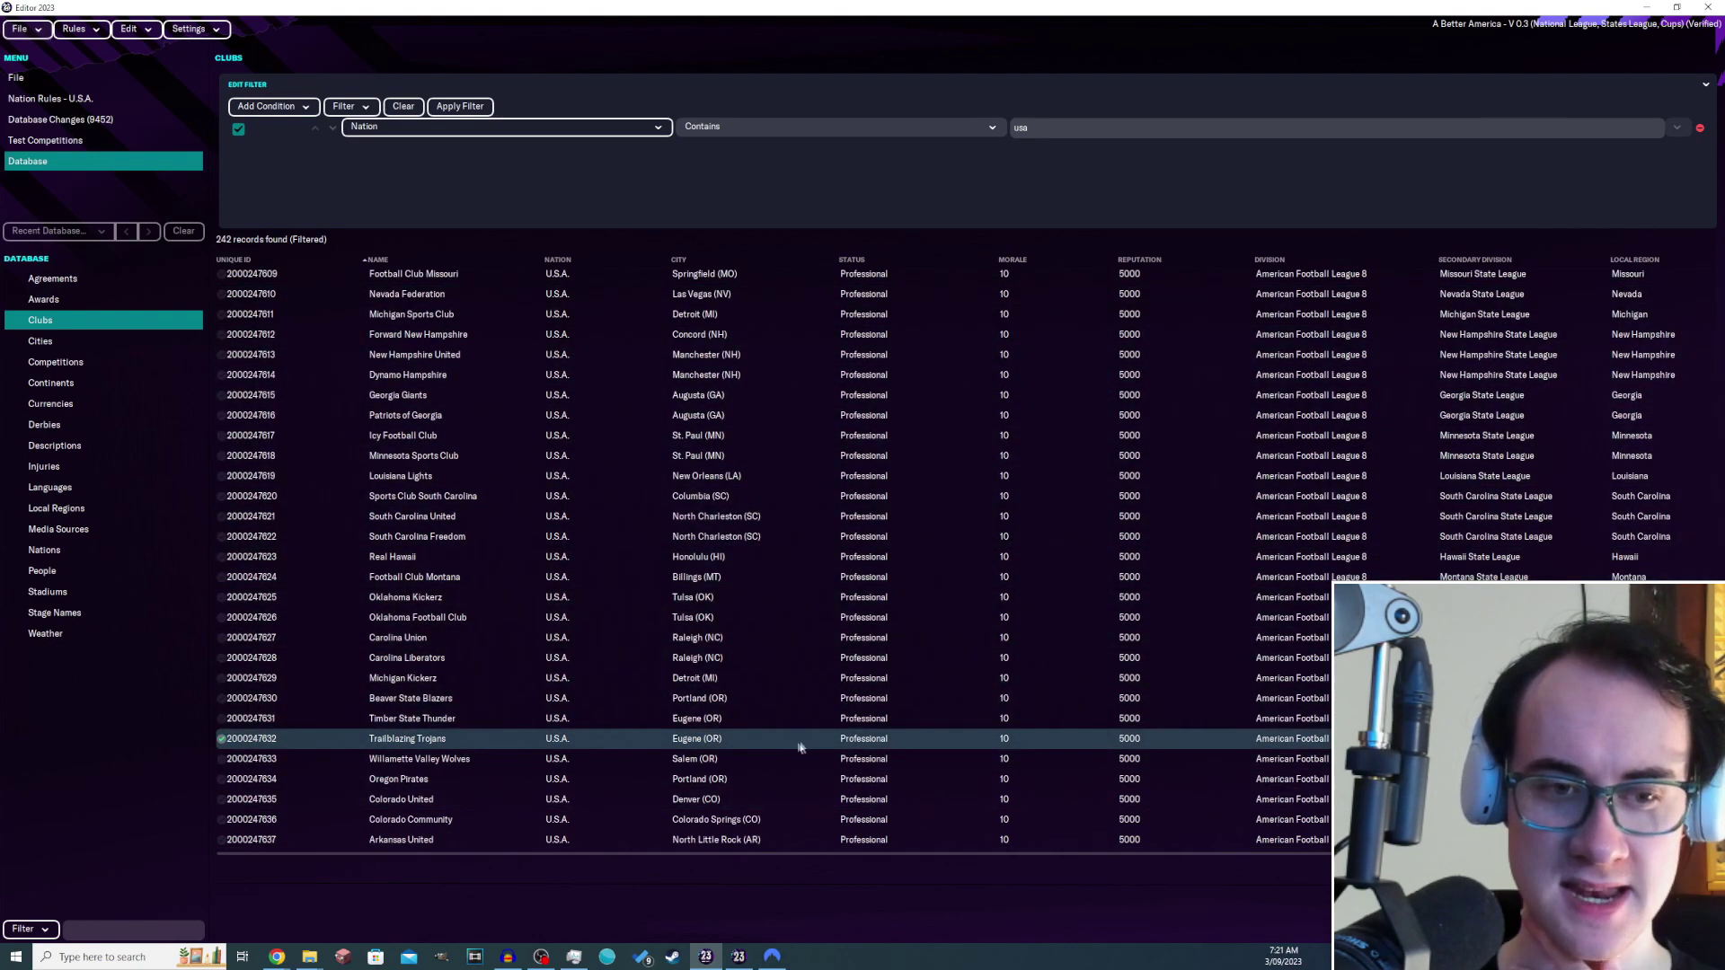
right_click(748, 960)
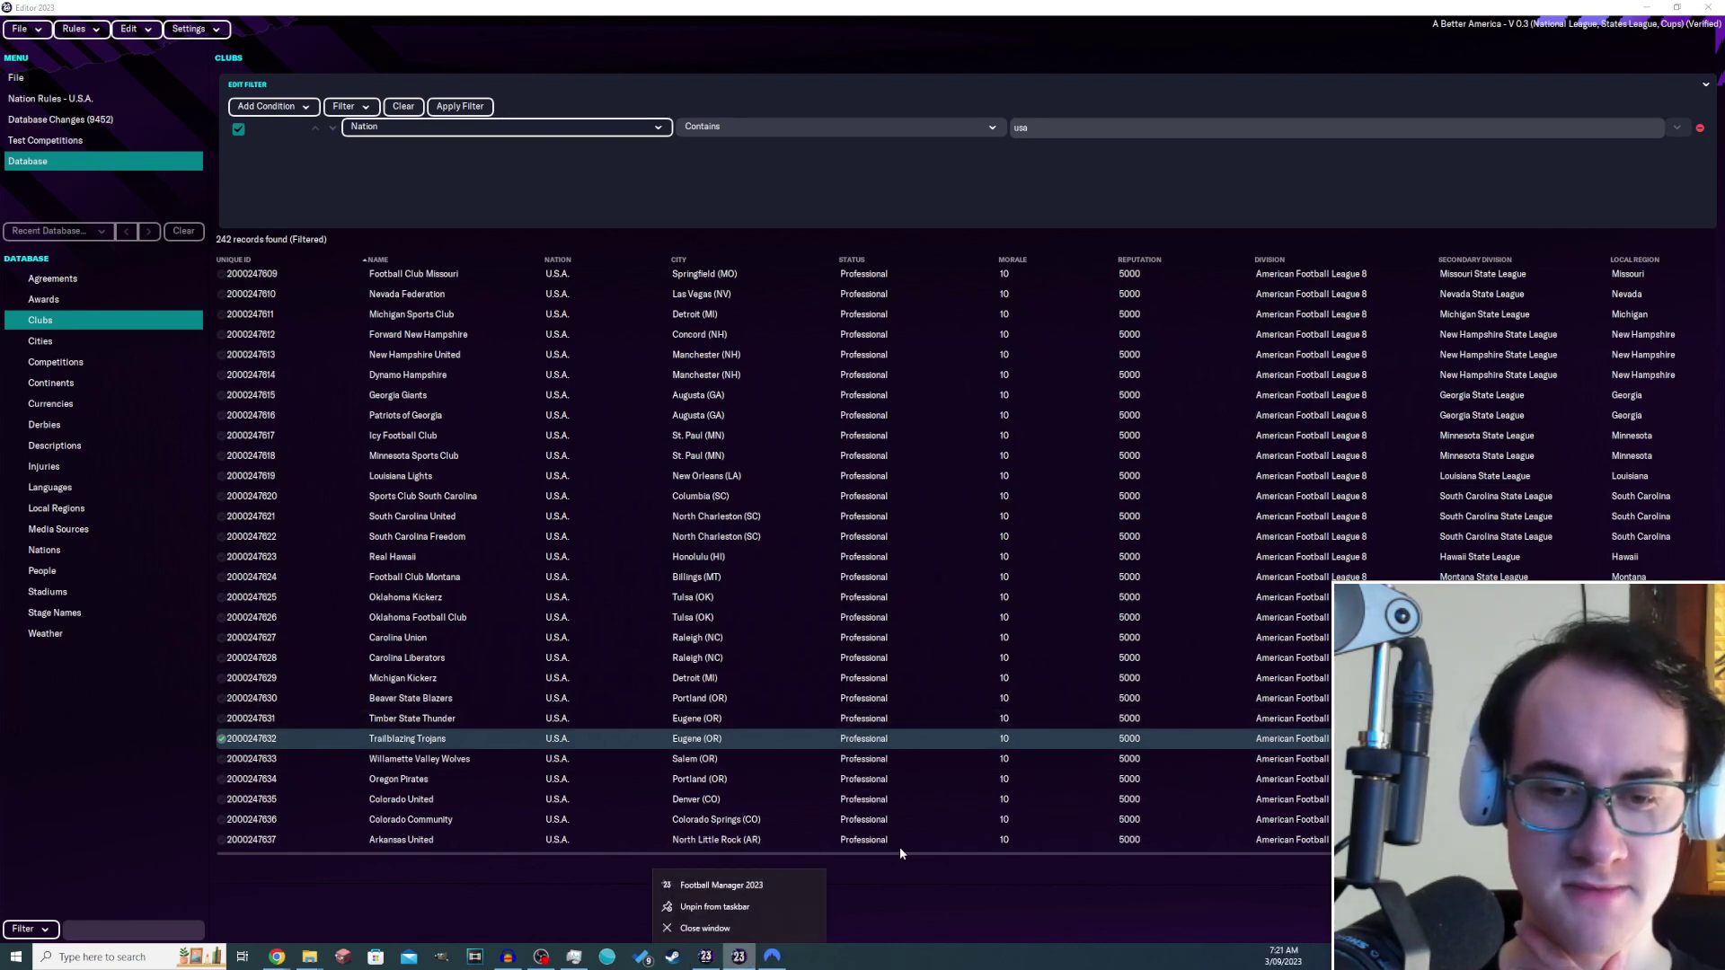
click(918, 888)
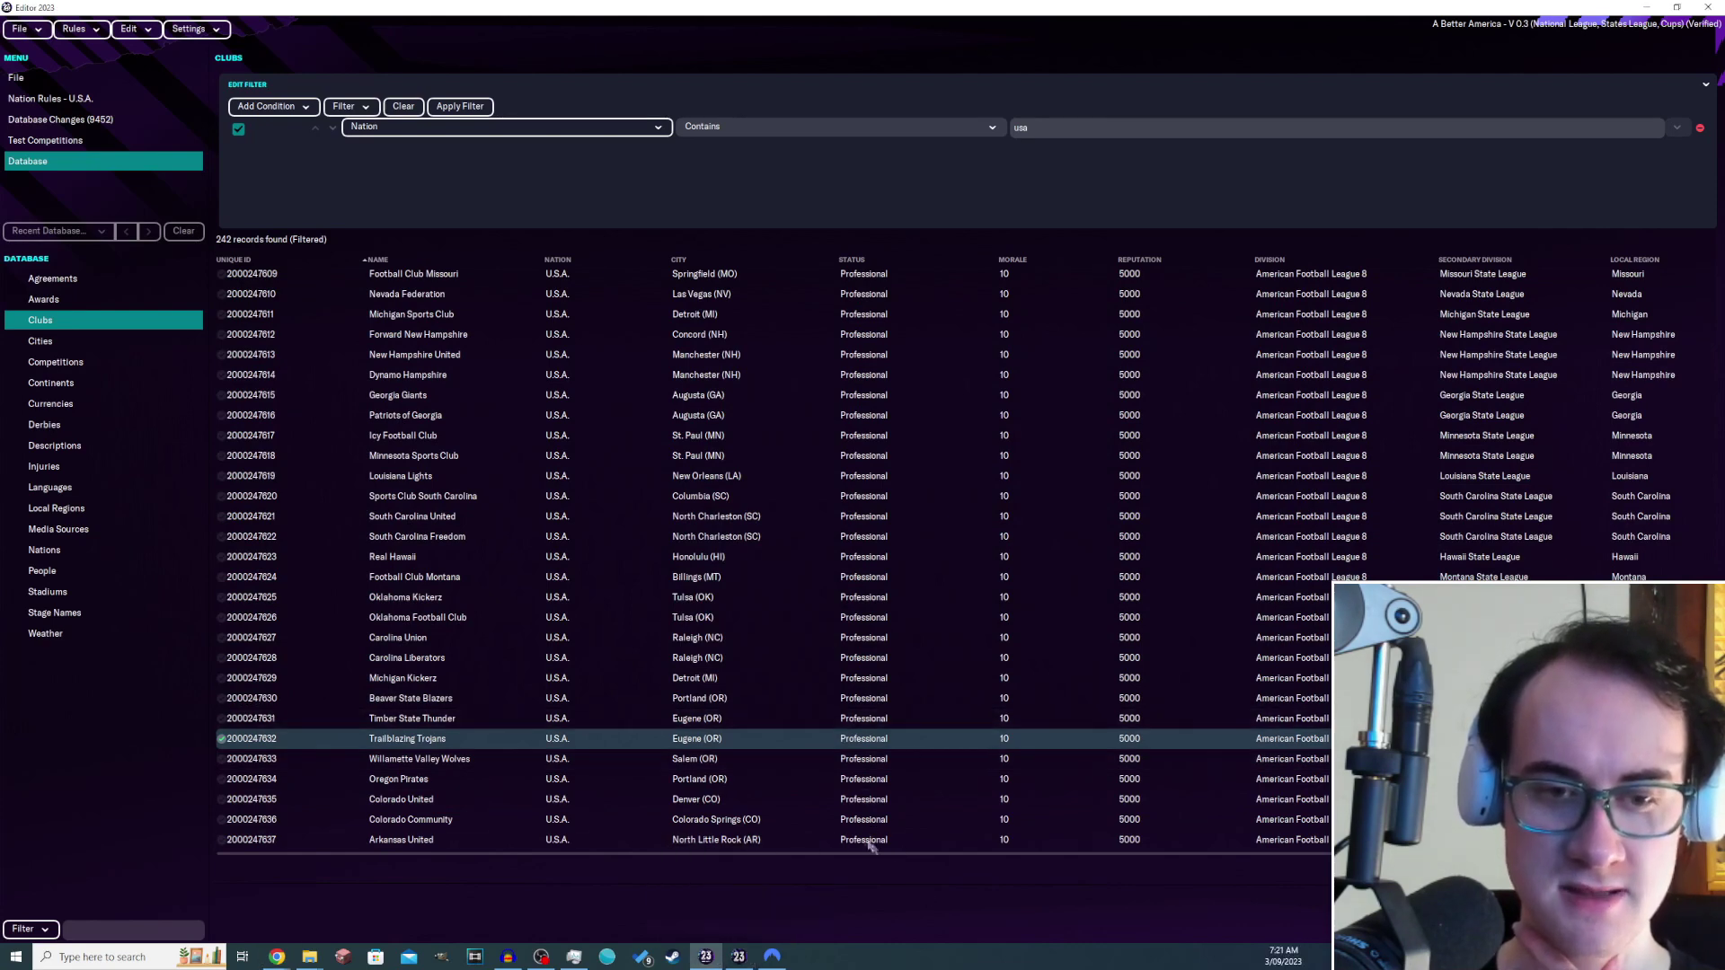
double_click(604, 759)
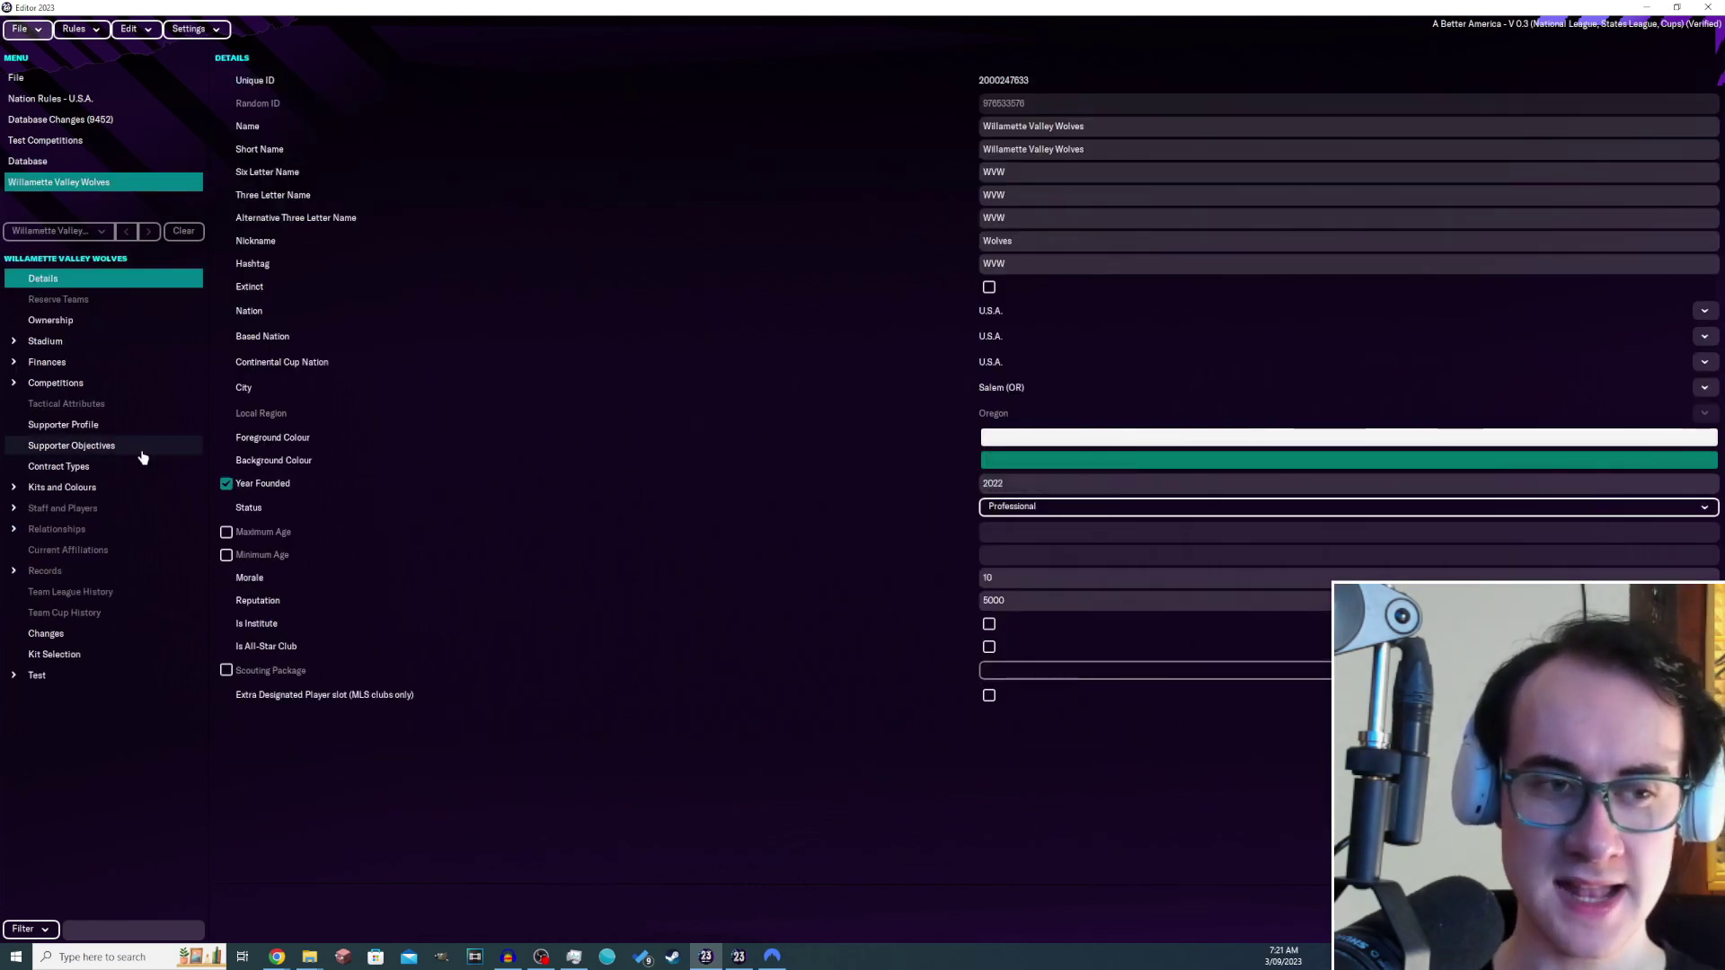
- Inspect Willamette Valley Wolves' white home and green away kits, then their stadium's general details
click(108, 490)
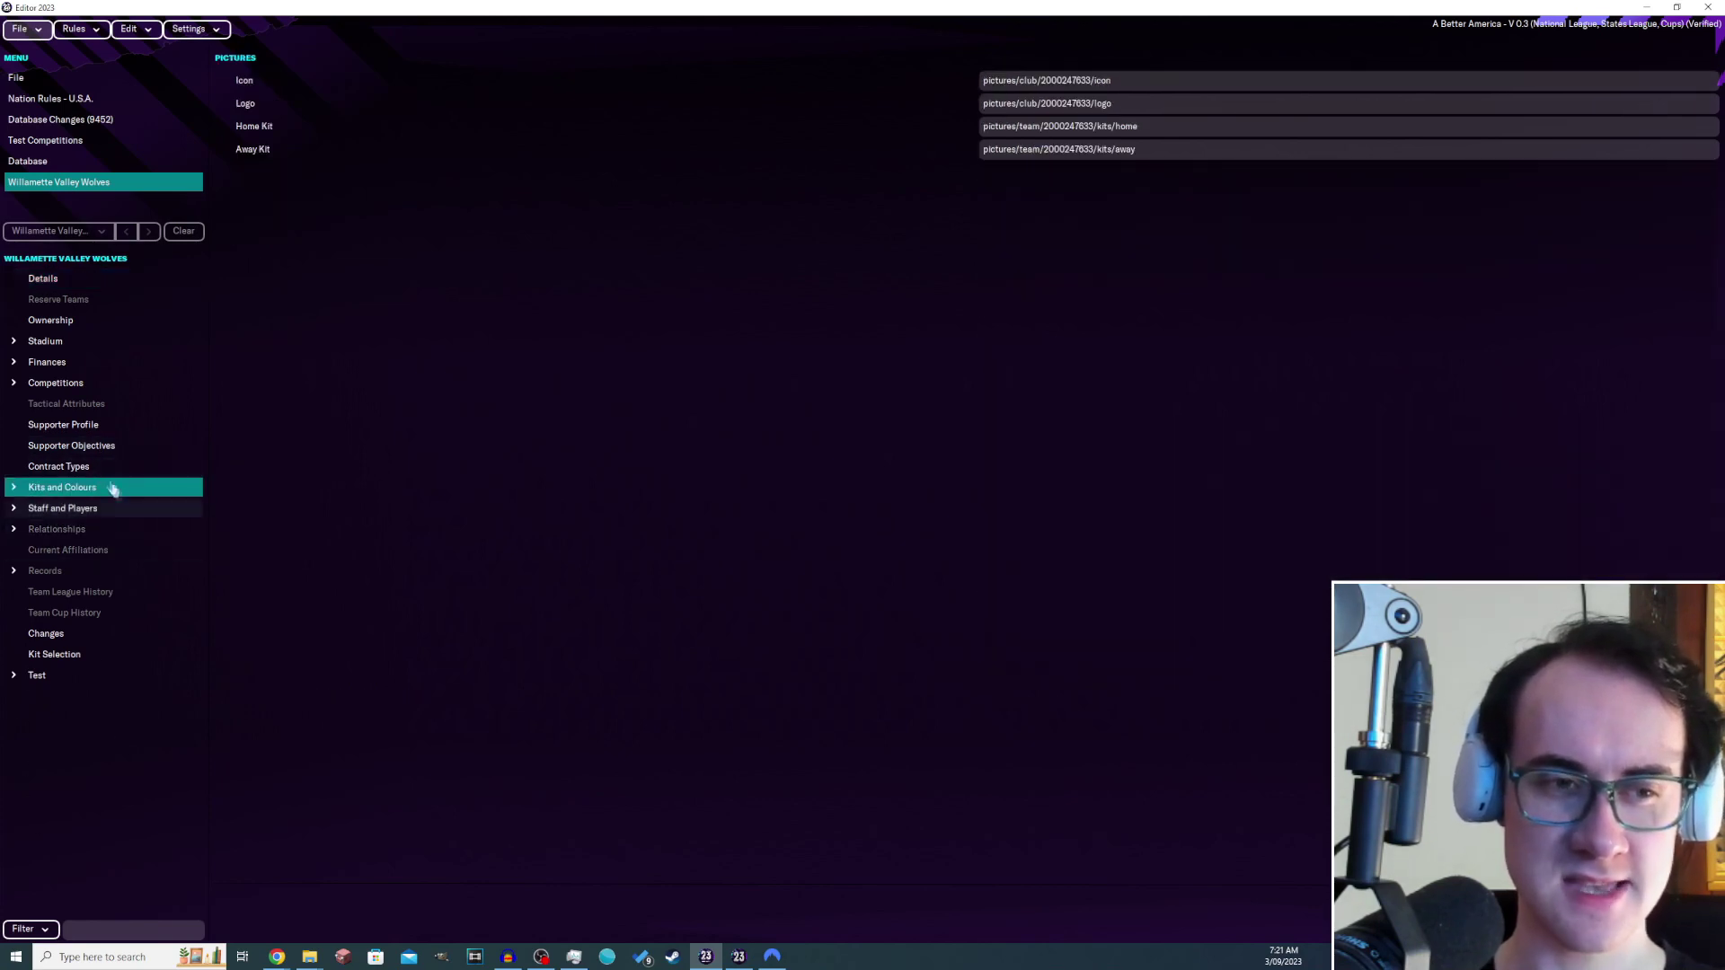
click(96, 490)
click(97, 492)
click(92, 494)
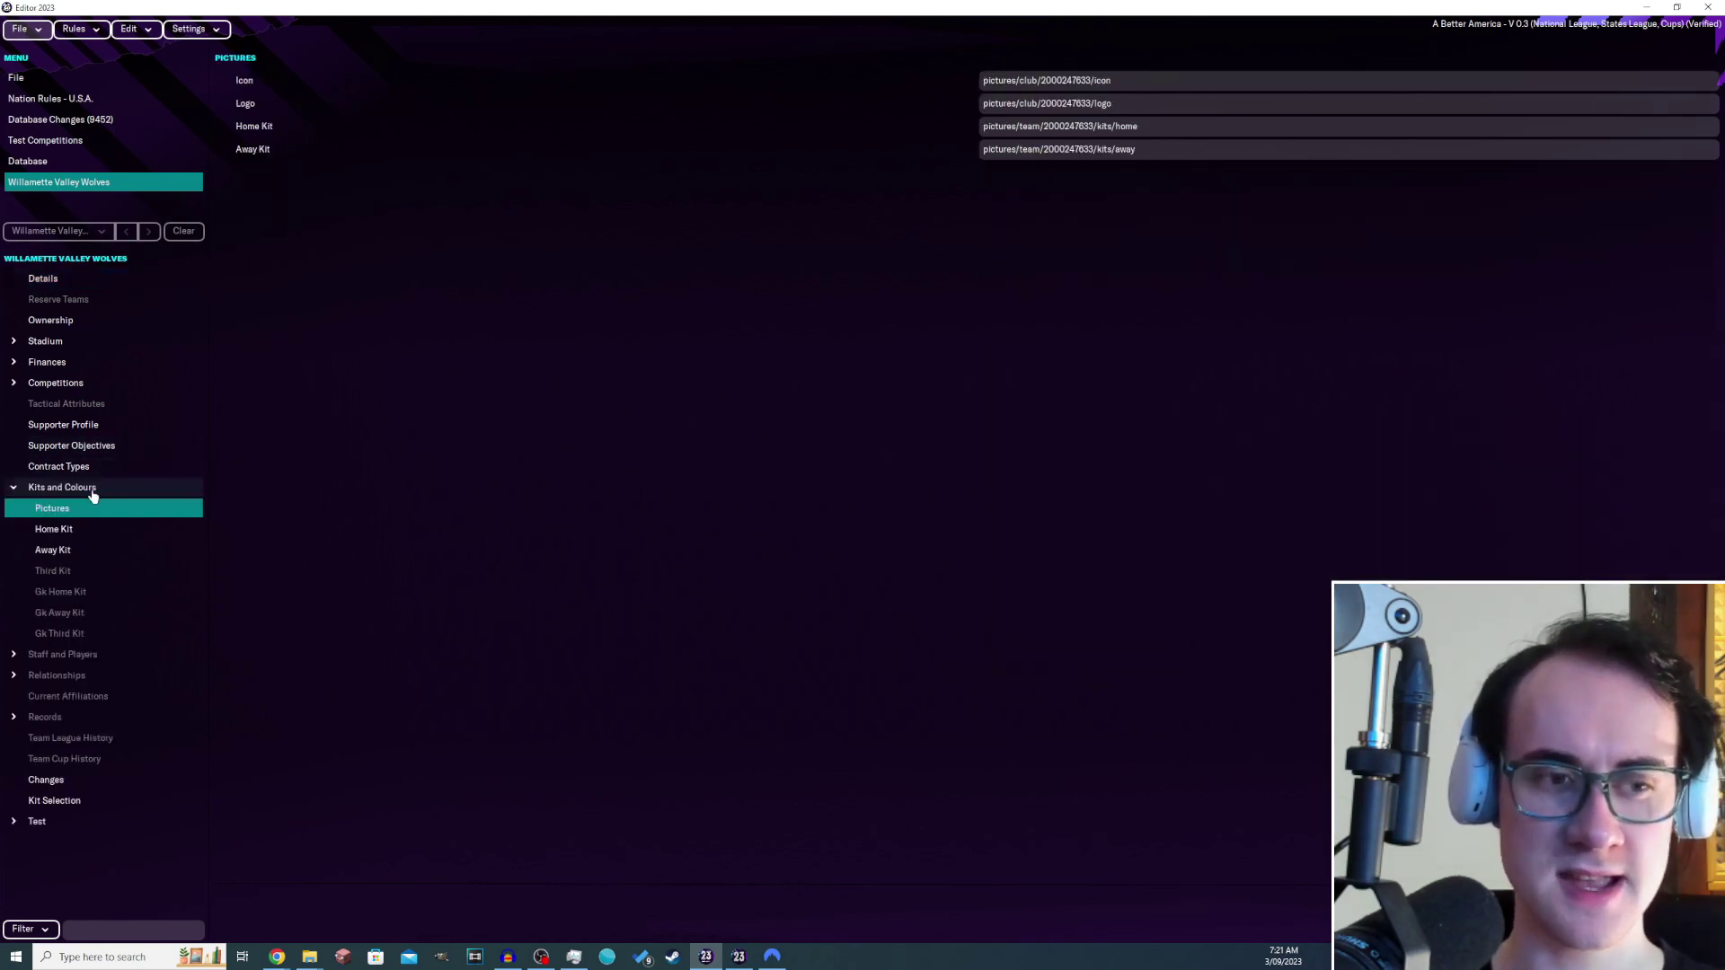
click(77, 530)
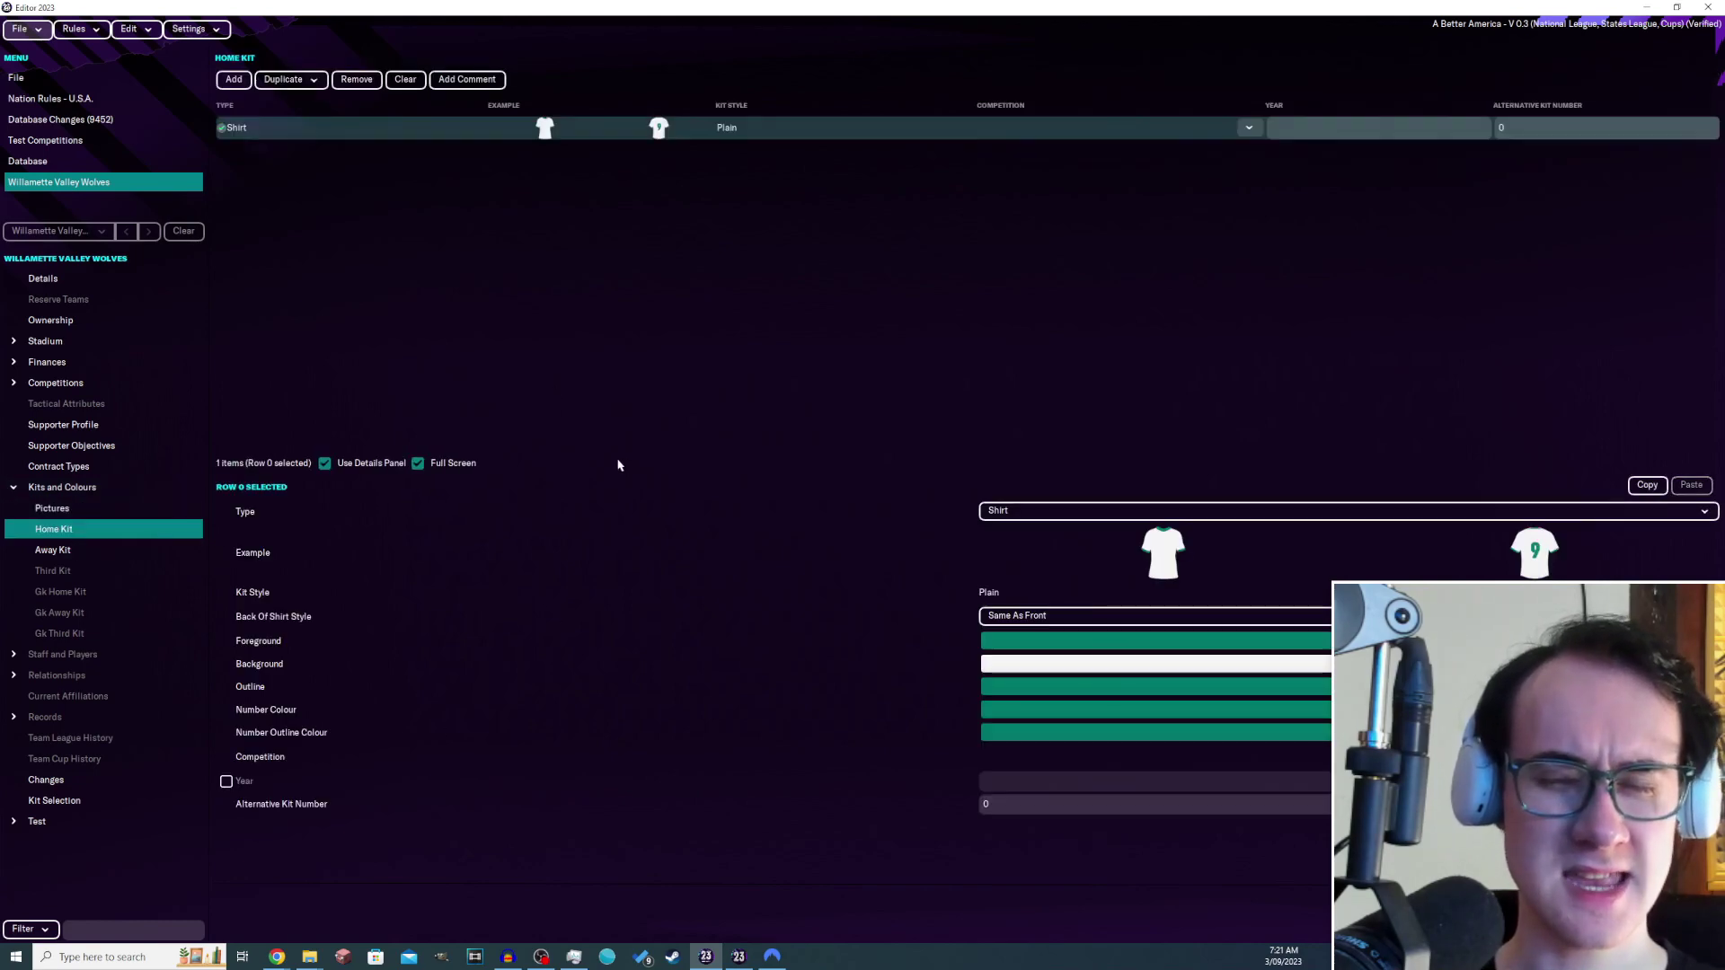
click(65, 551)
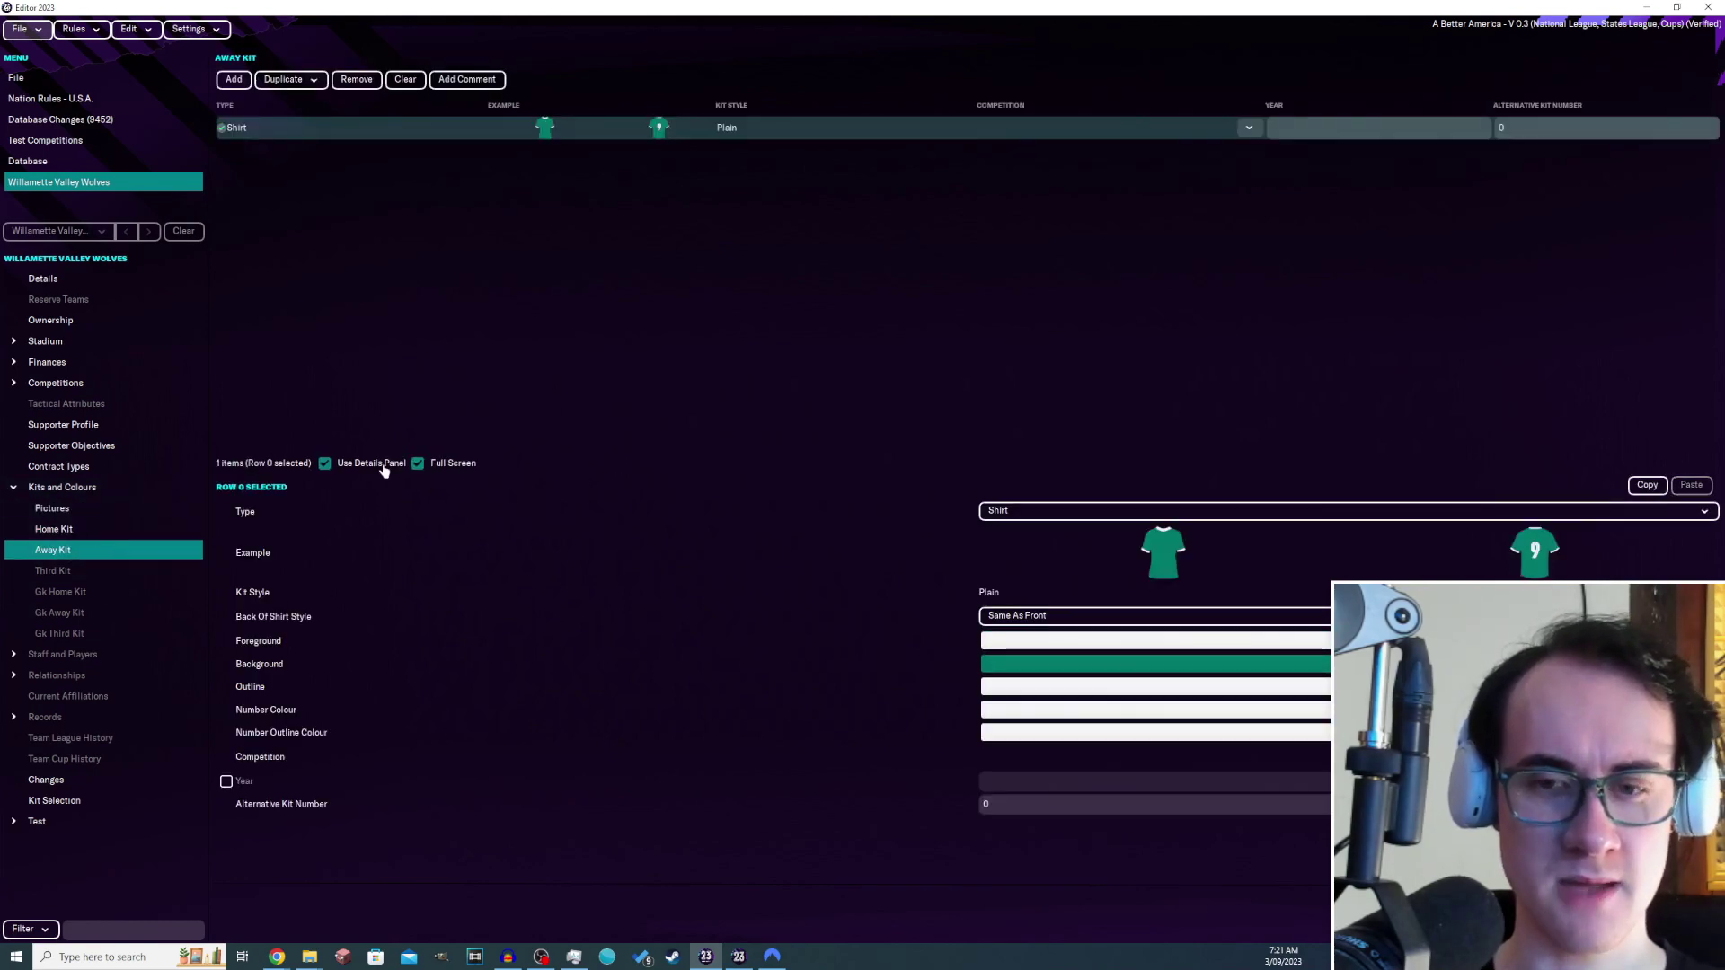
click(85, 530)
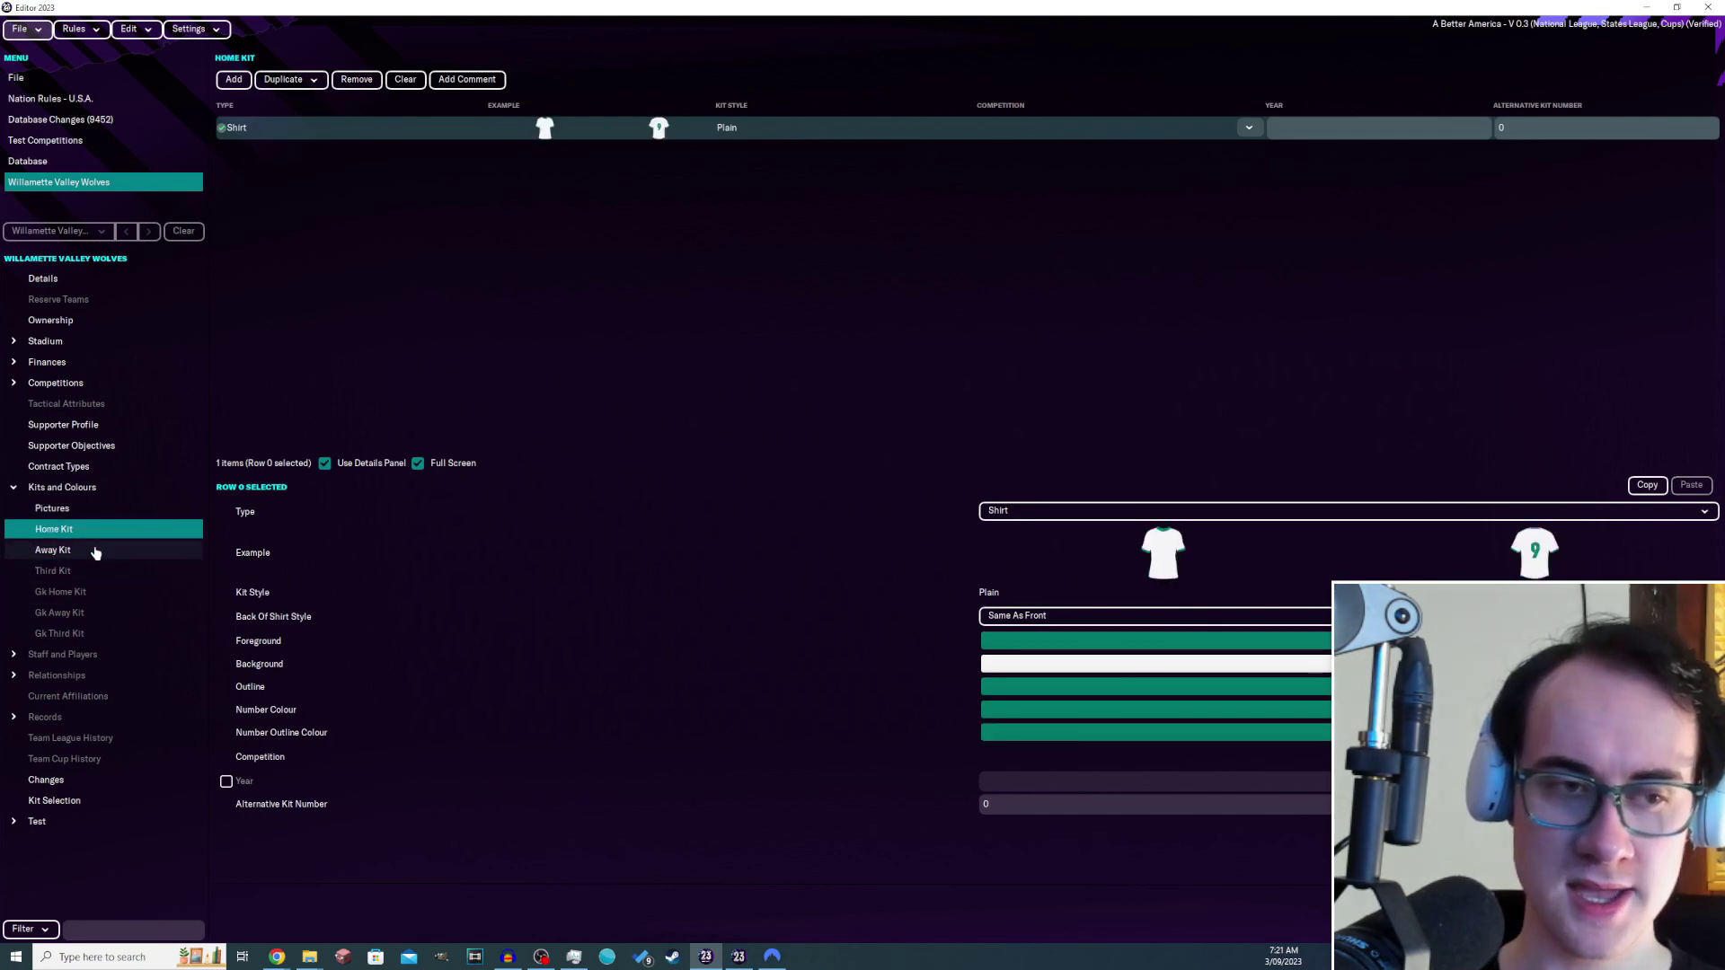
click(95, 549)
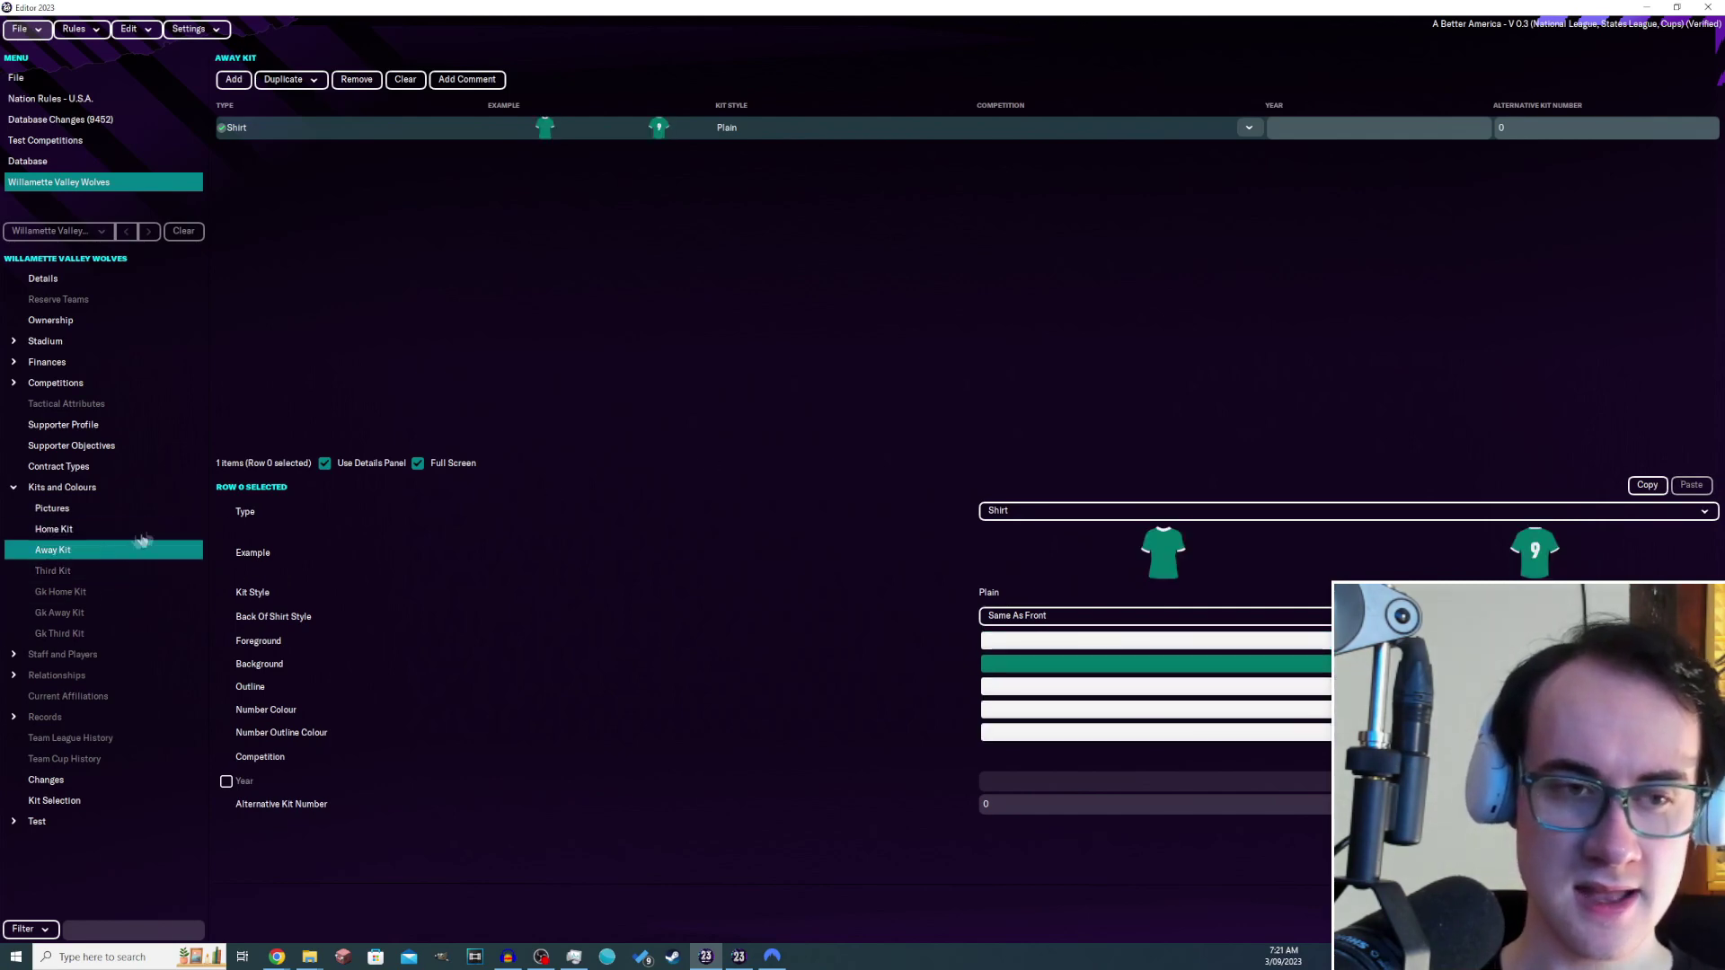
click(77, 351)
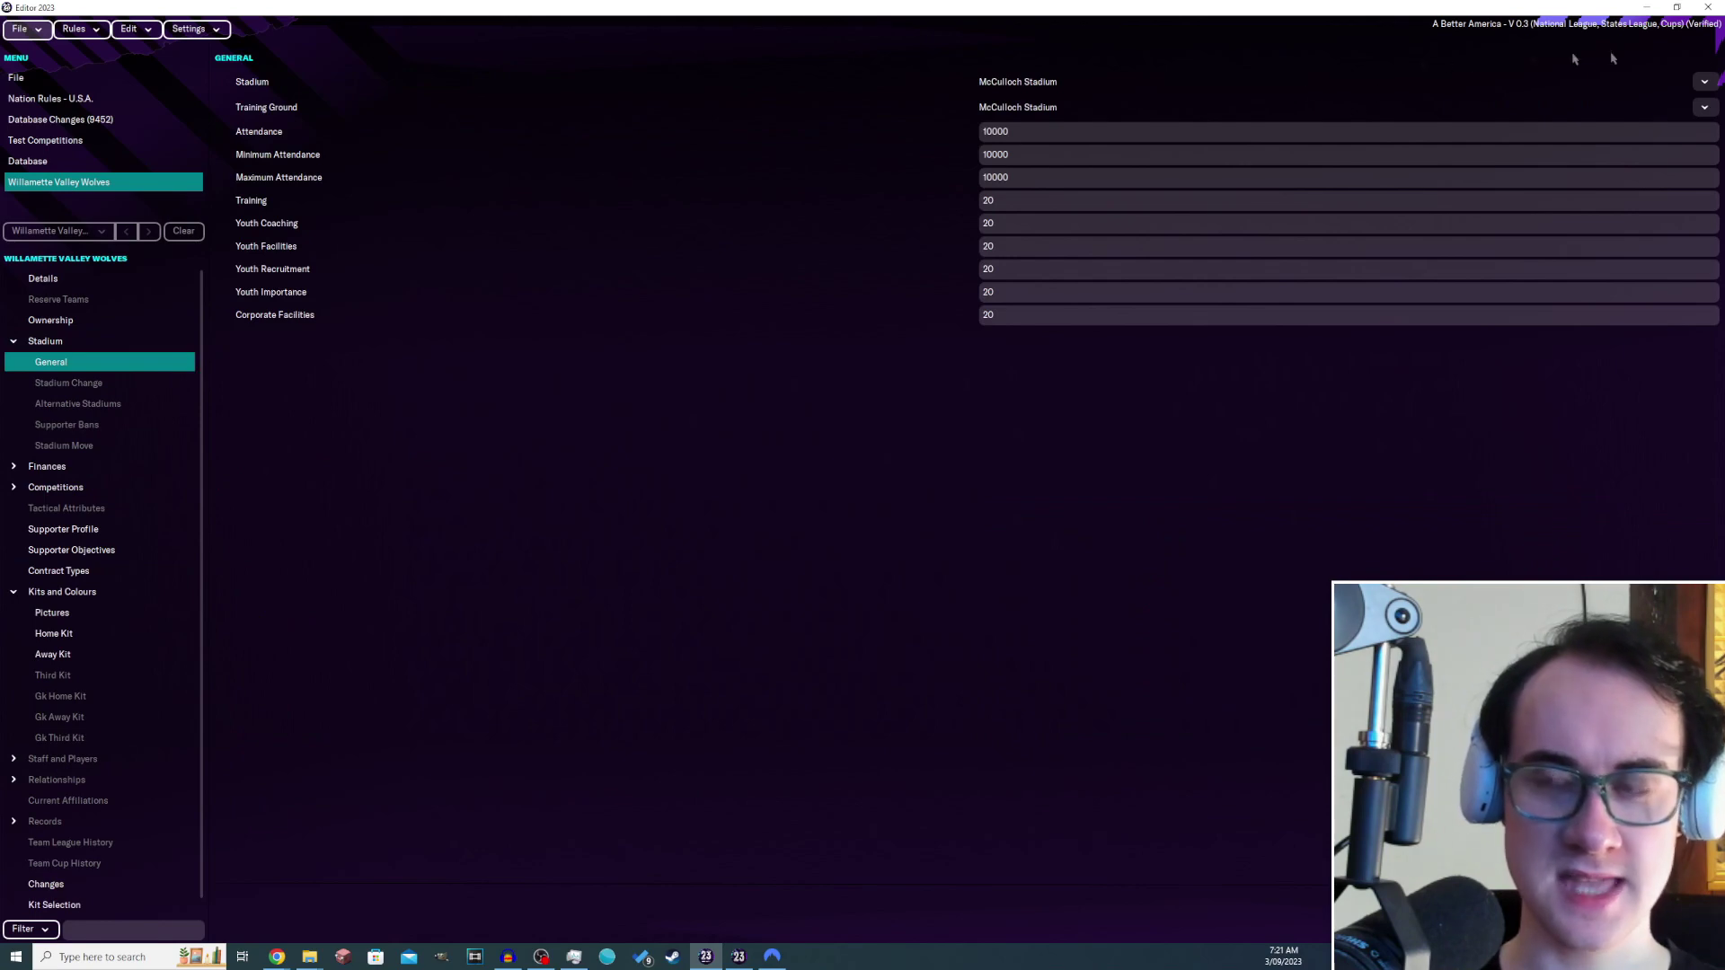
click(1704, 85)
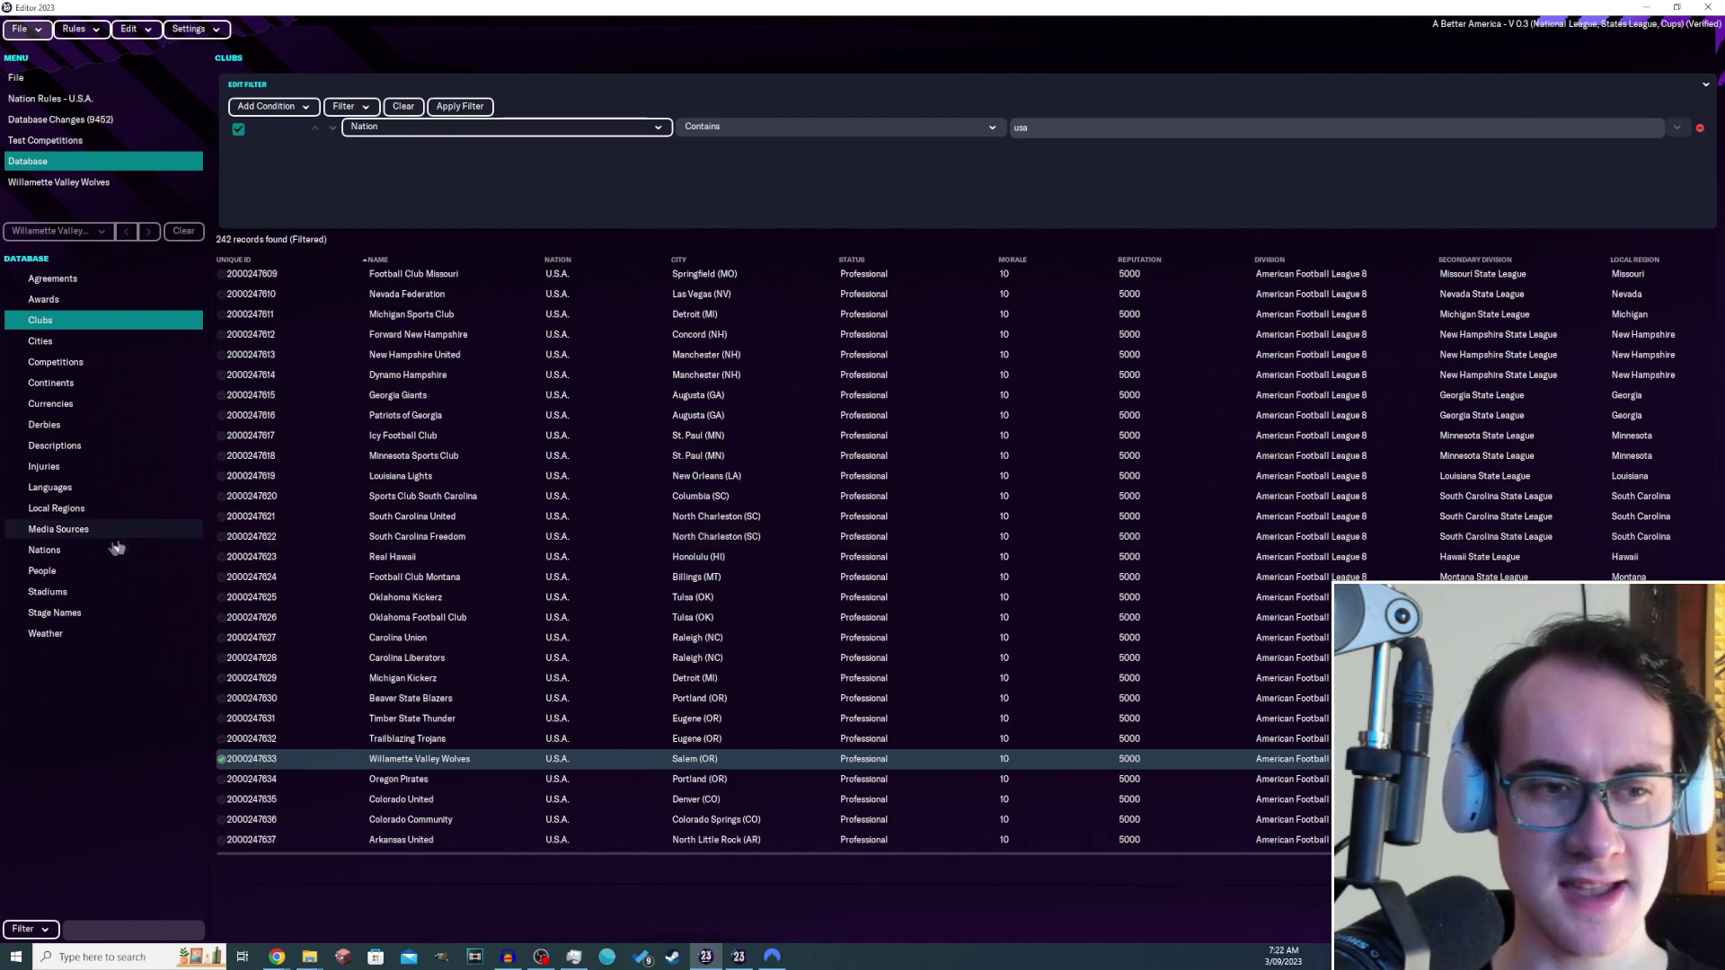
- Show the Database Stadiums table of 500 records and add a Nation 'Contains' filter condition
click(61, 596)
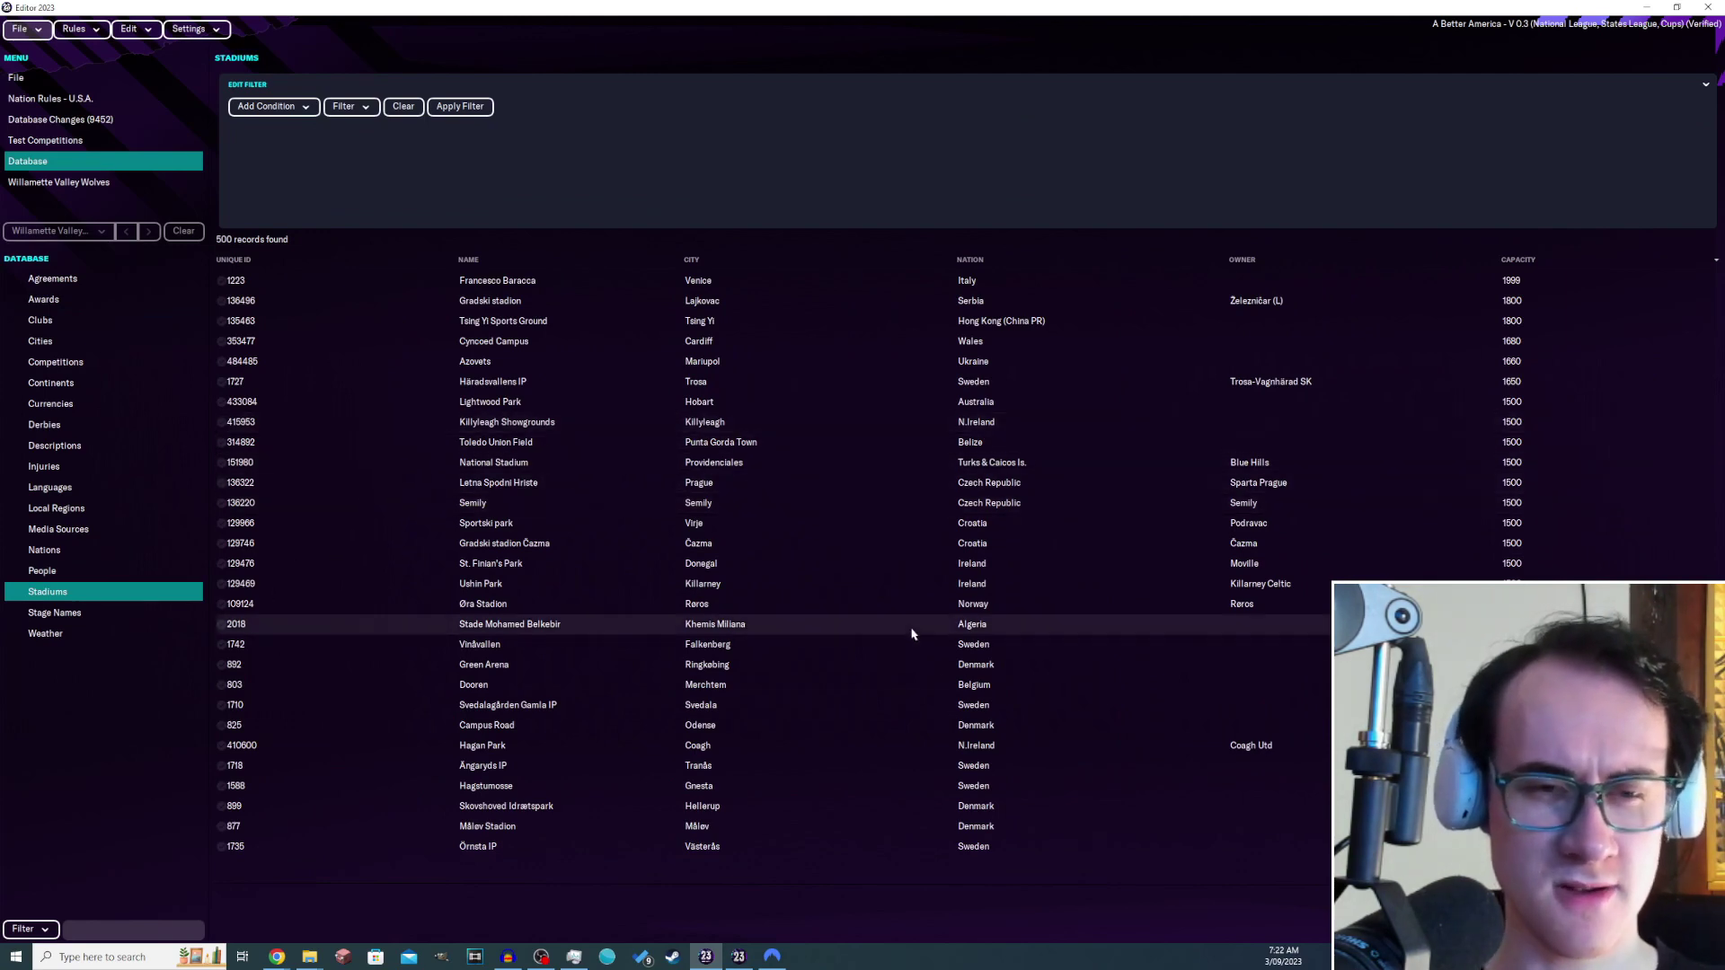
scroll(824, 602, down, 10)
click(285, 108)
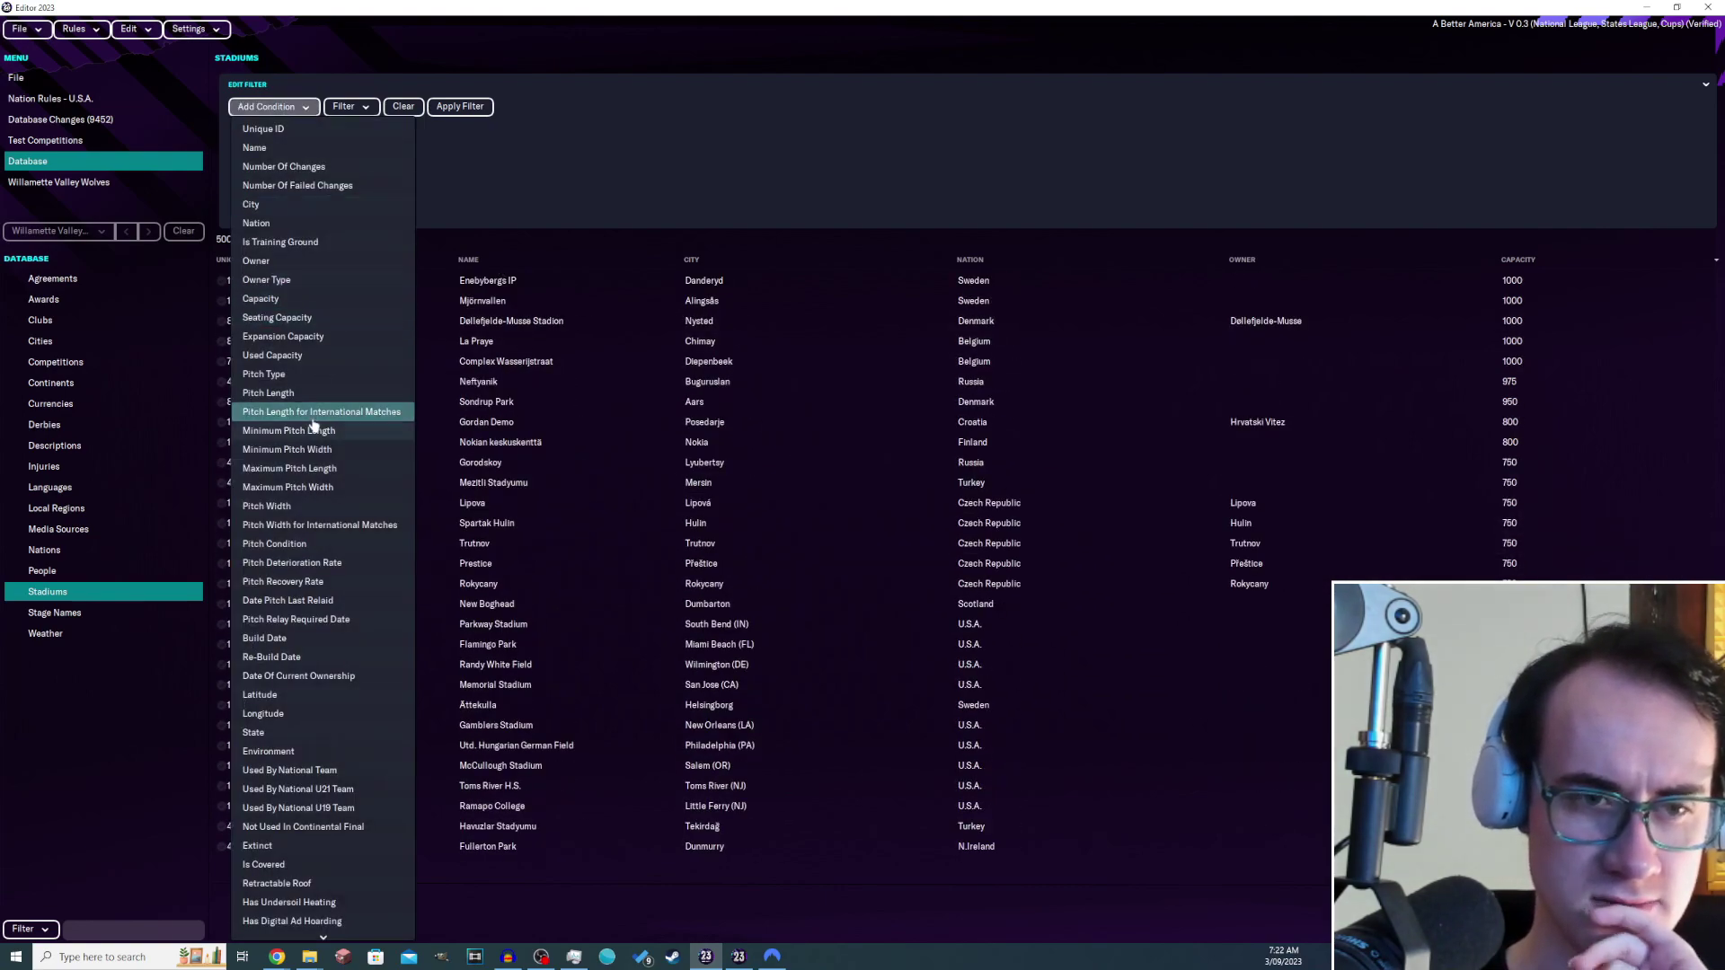
click(739, 949)
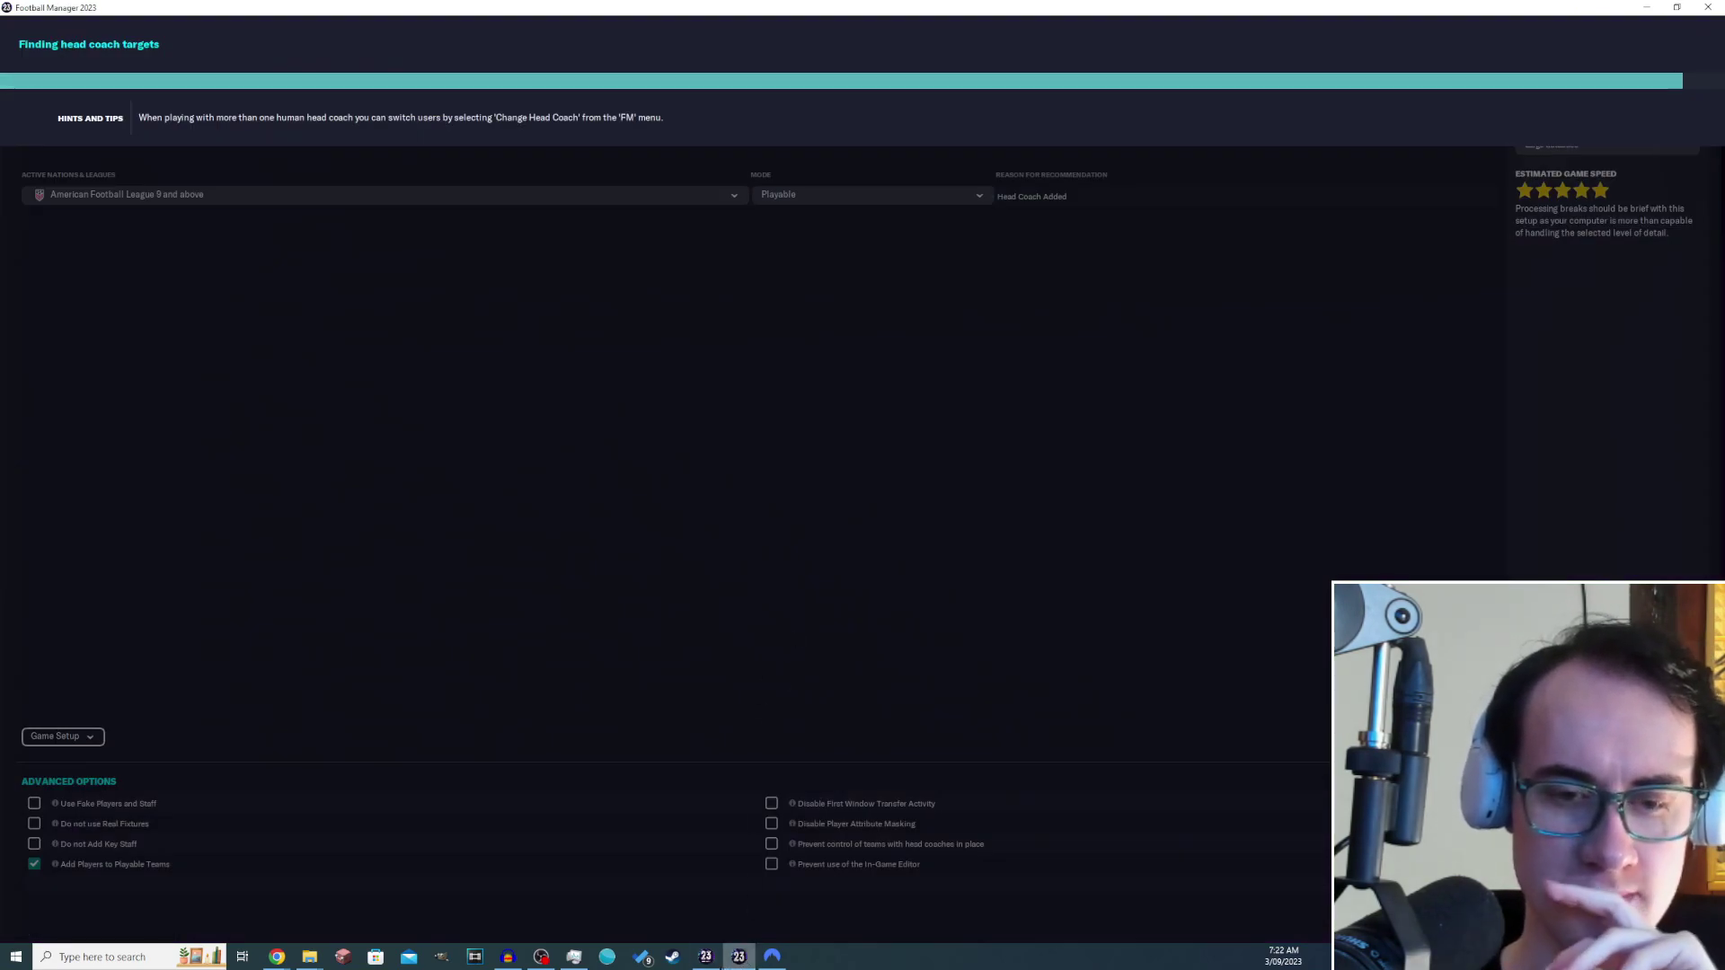
click(706, 956)
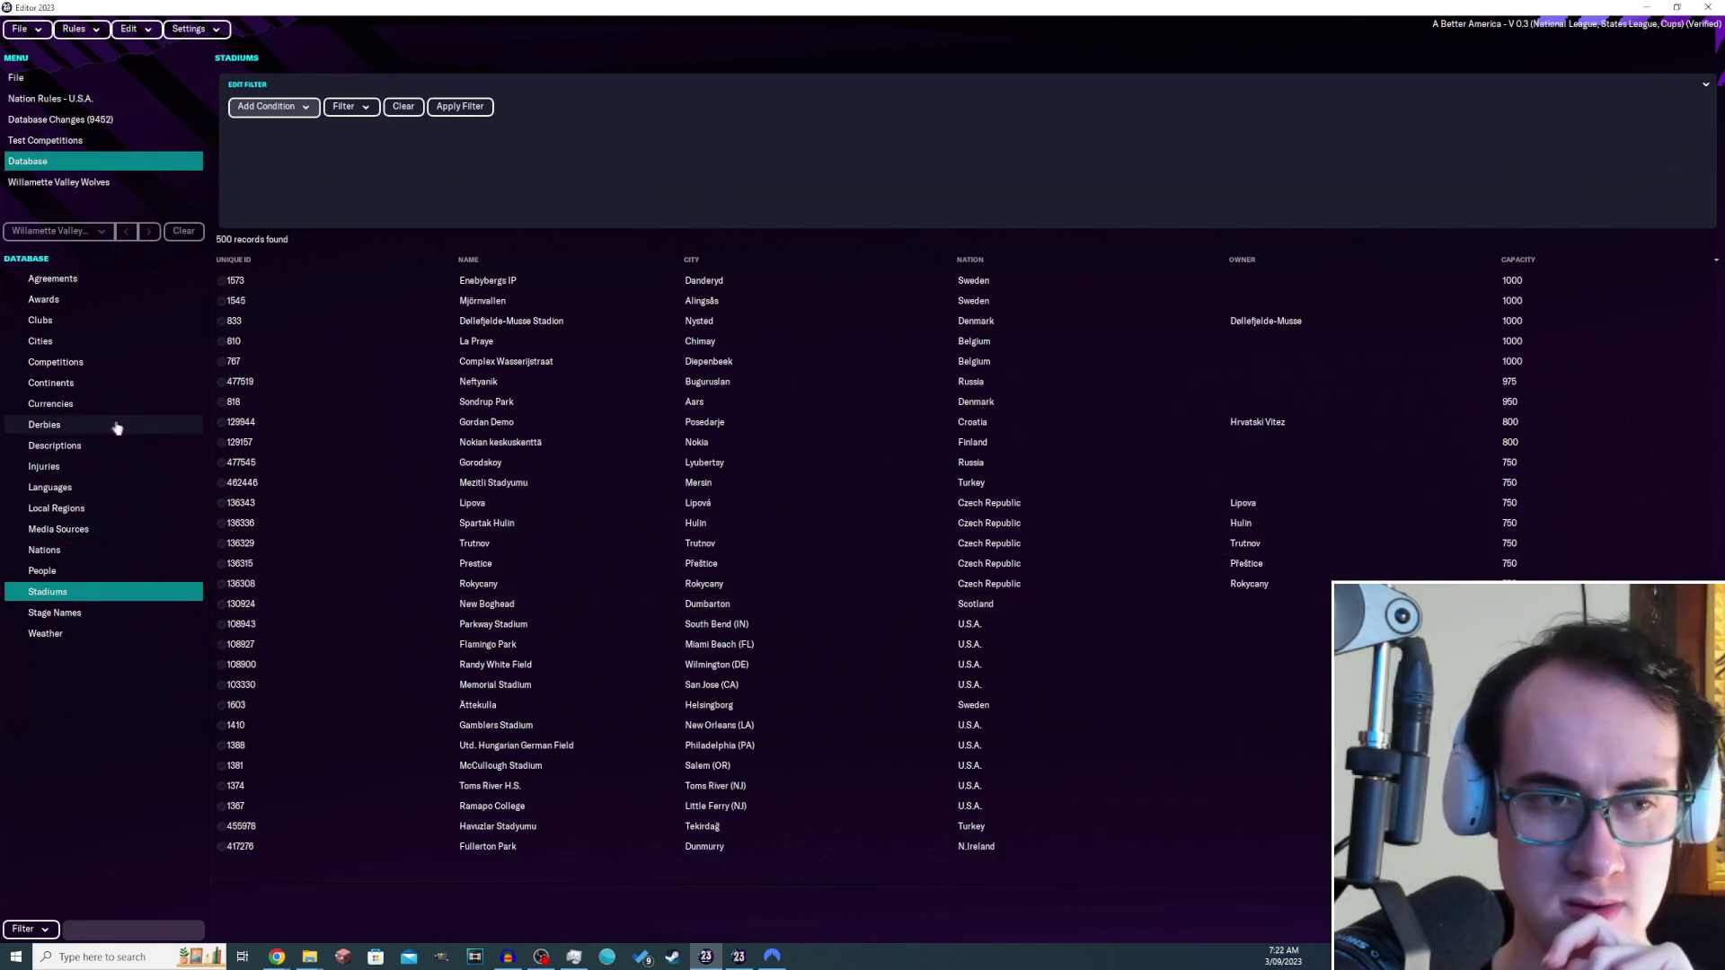
click(286, 108)
click(316, 226)
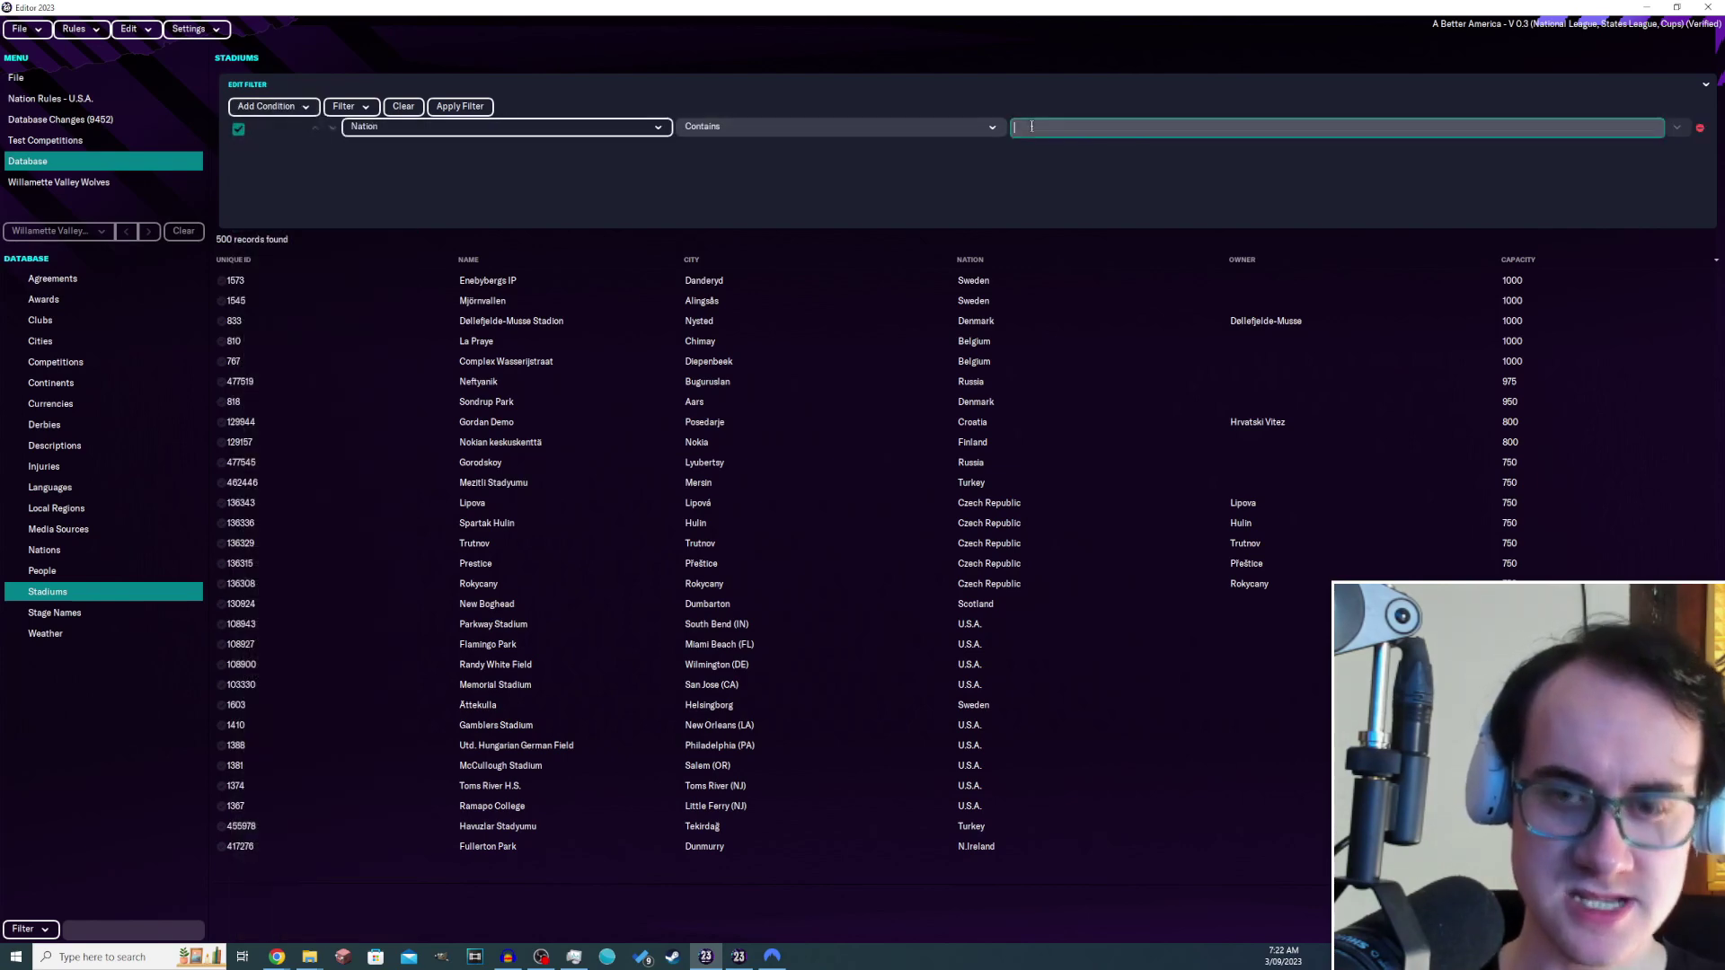
- Filter stadiums to nation 'usa', sort by Unique ID descending, and browse down from Lincoln Park
text(usa)
key(Return)
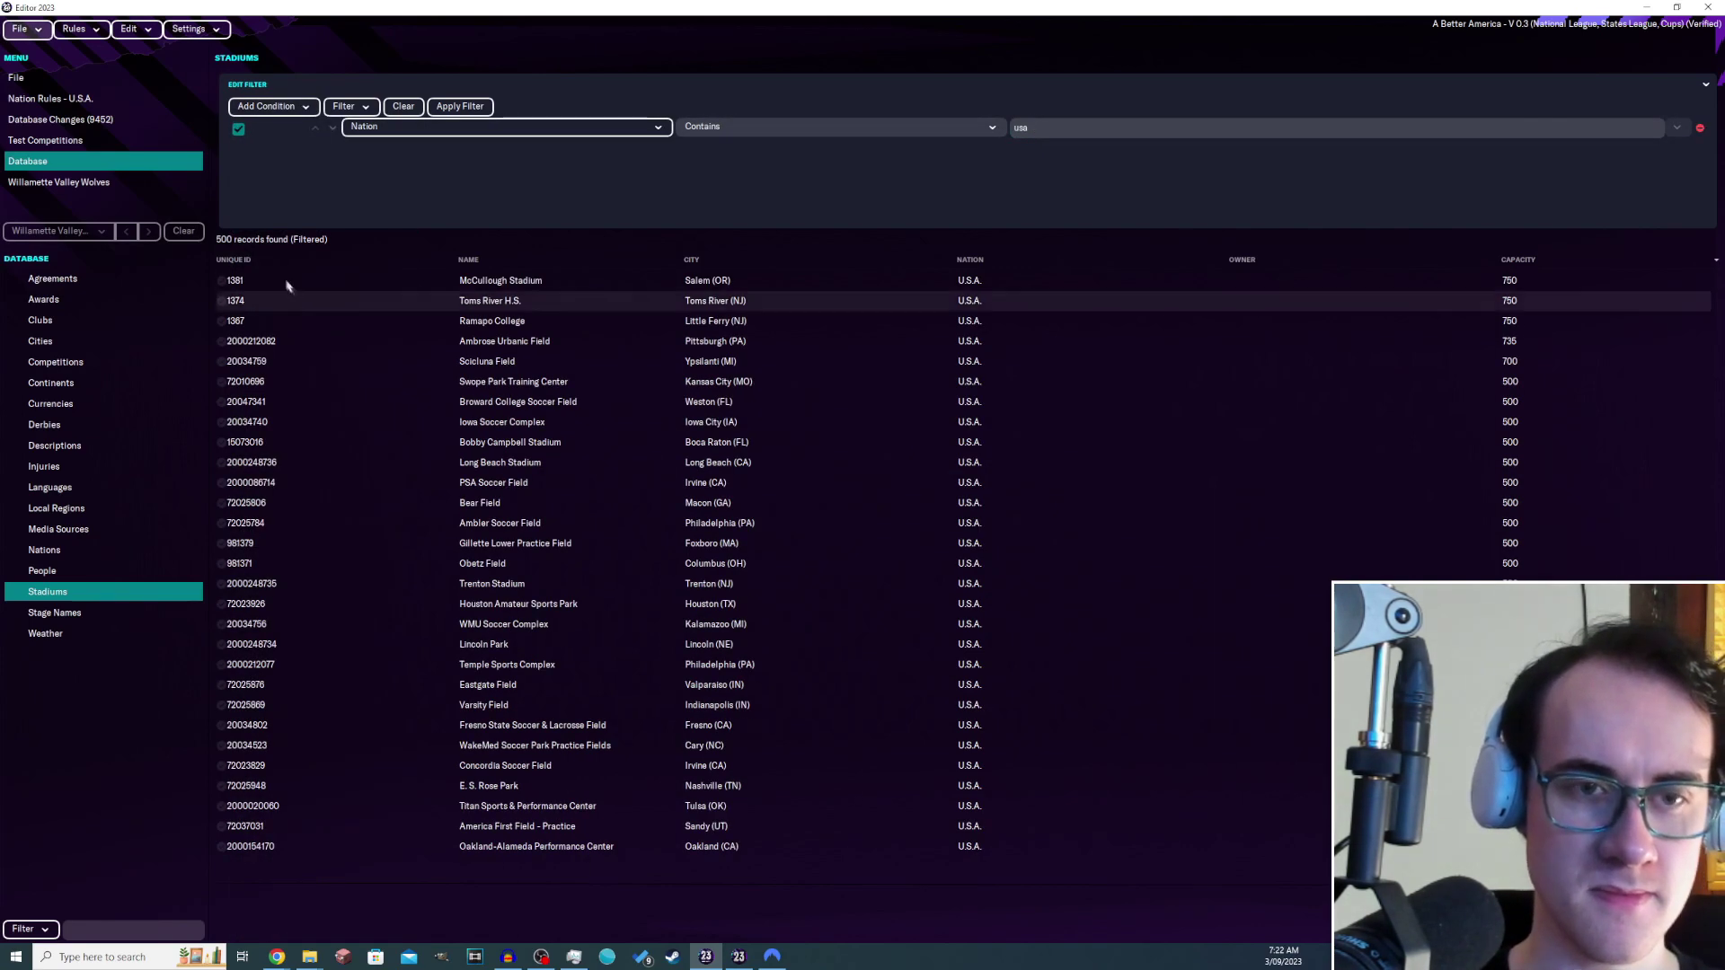
click(273, 269)
click(274, 270)
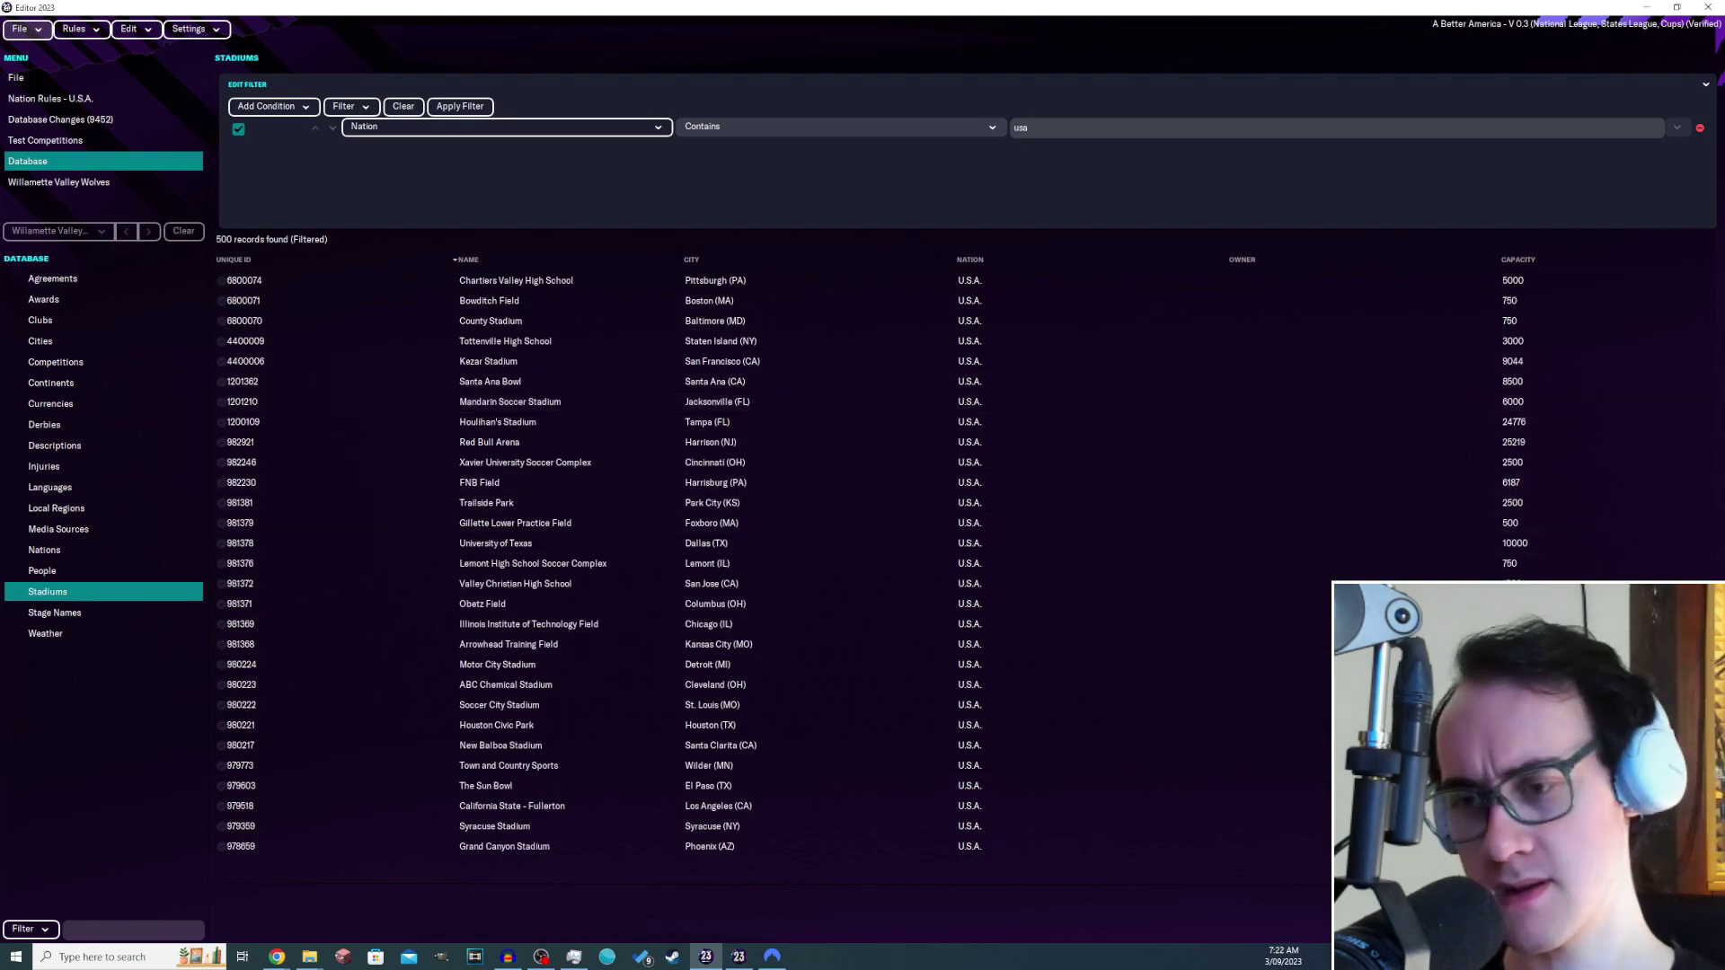
mouse_move(1716, 274)
mouse_down()
mouse_move(1716, 325)
mouse_move(1716, 274)
mouse_up()
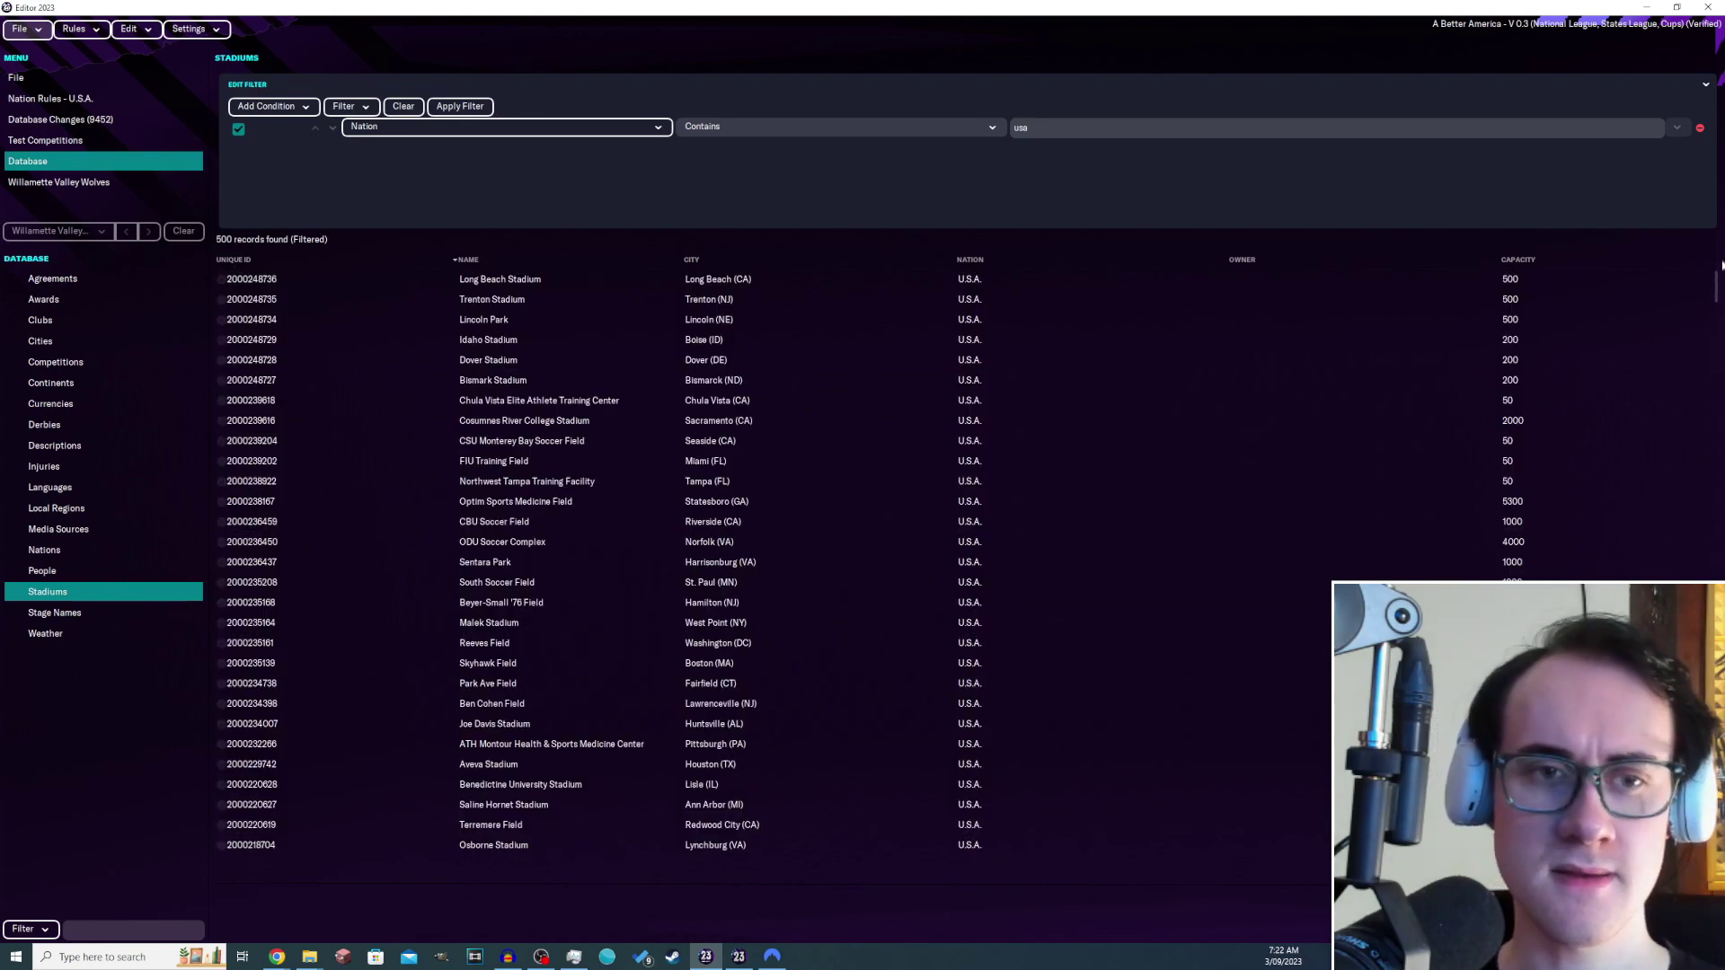
click(605, 319)
key(Down)
key(Down)
key(Down)
key(Down)
key(Down)
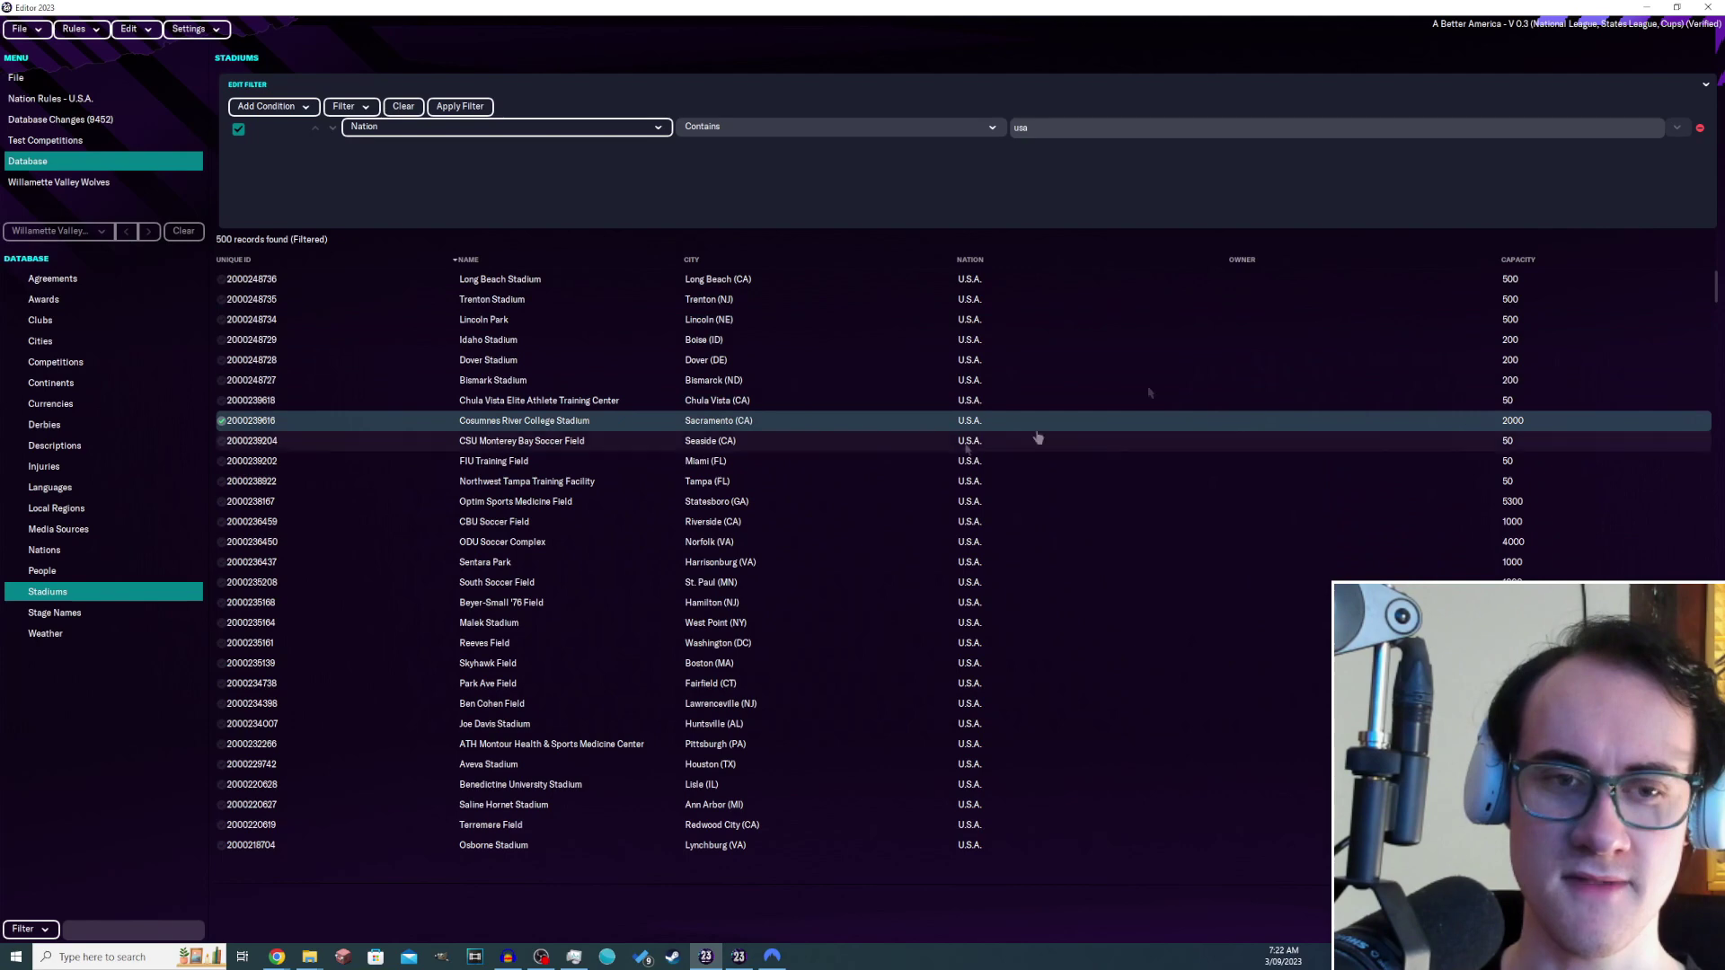
key(Down)
key(Down)
key(Down)
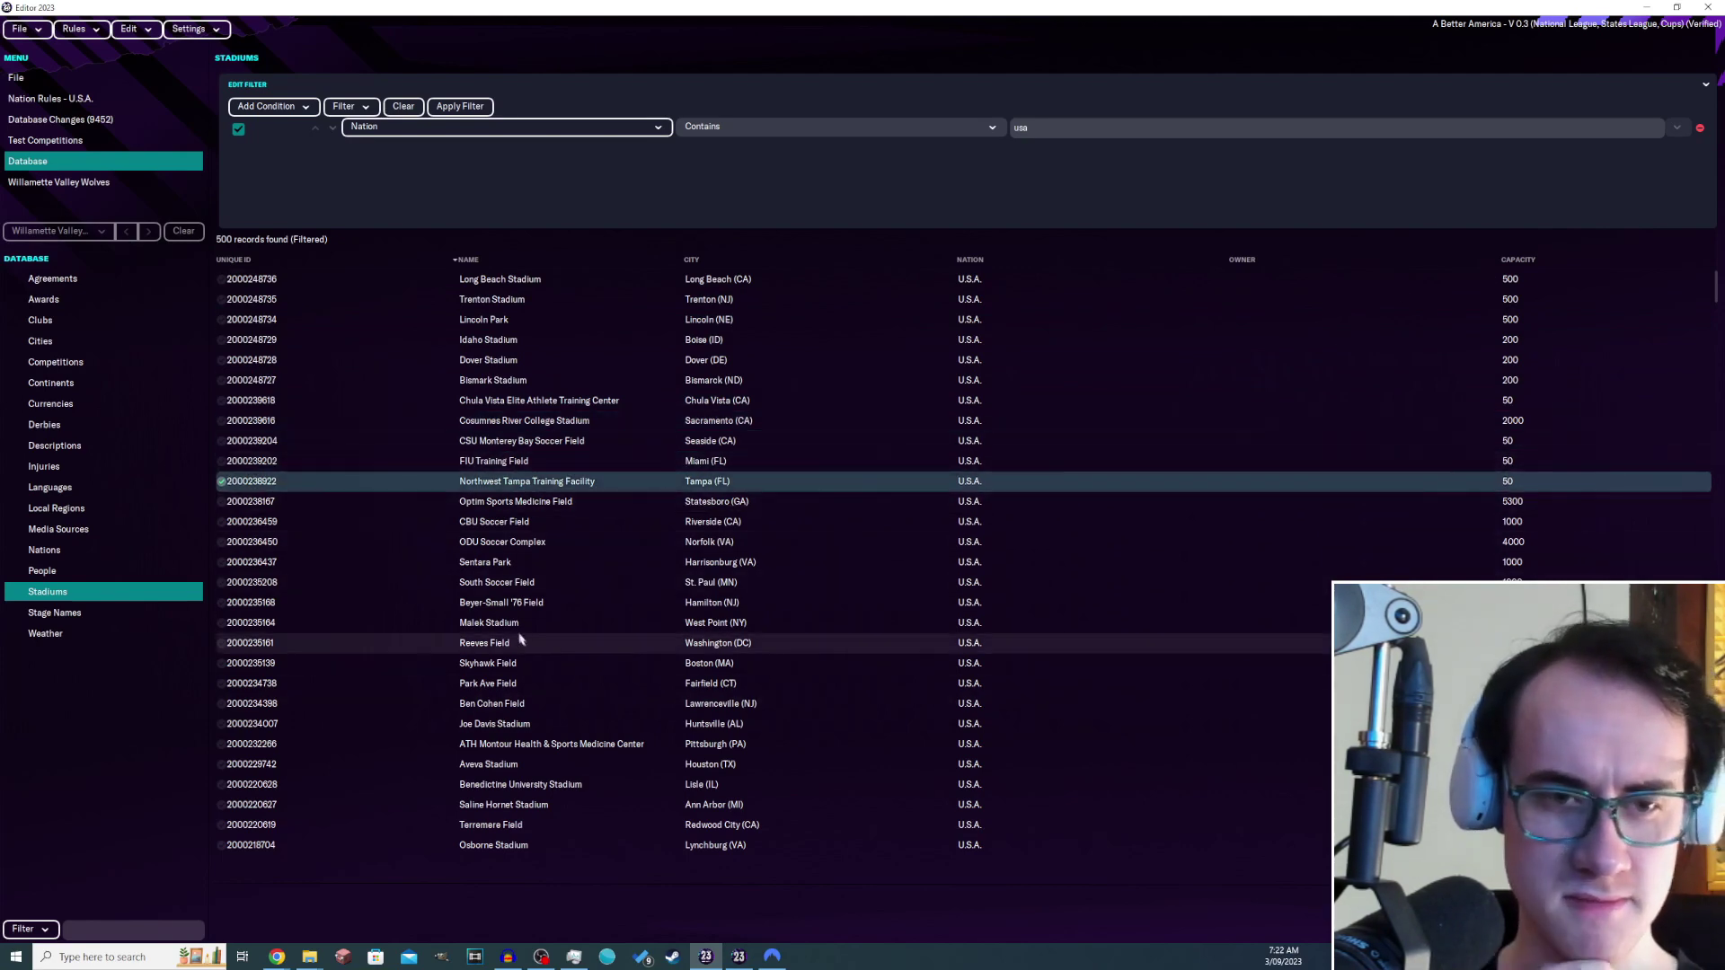
- Back in FM23, pick a different head coach profile and use it
click(738, 958)
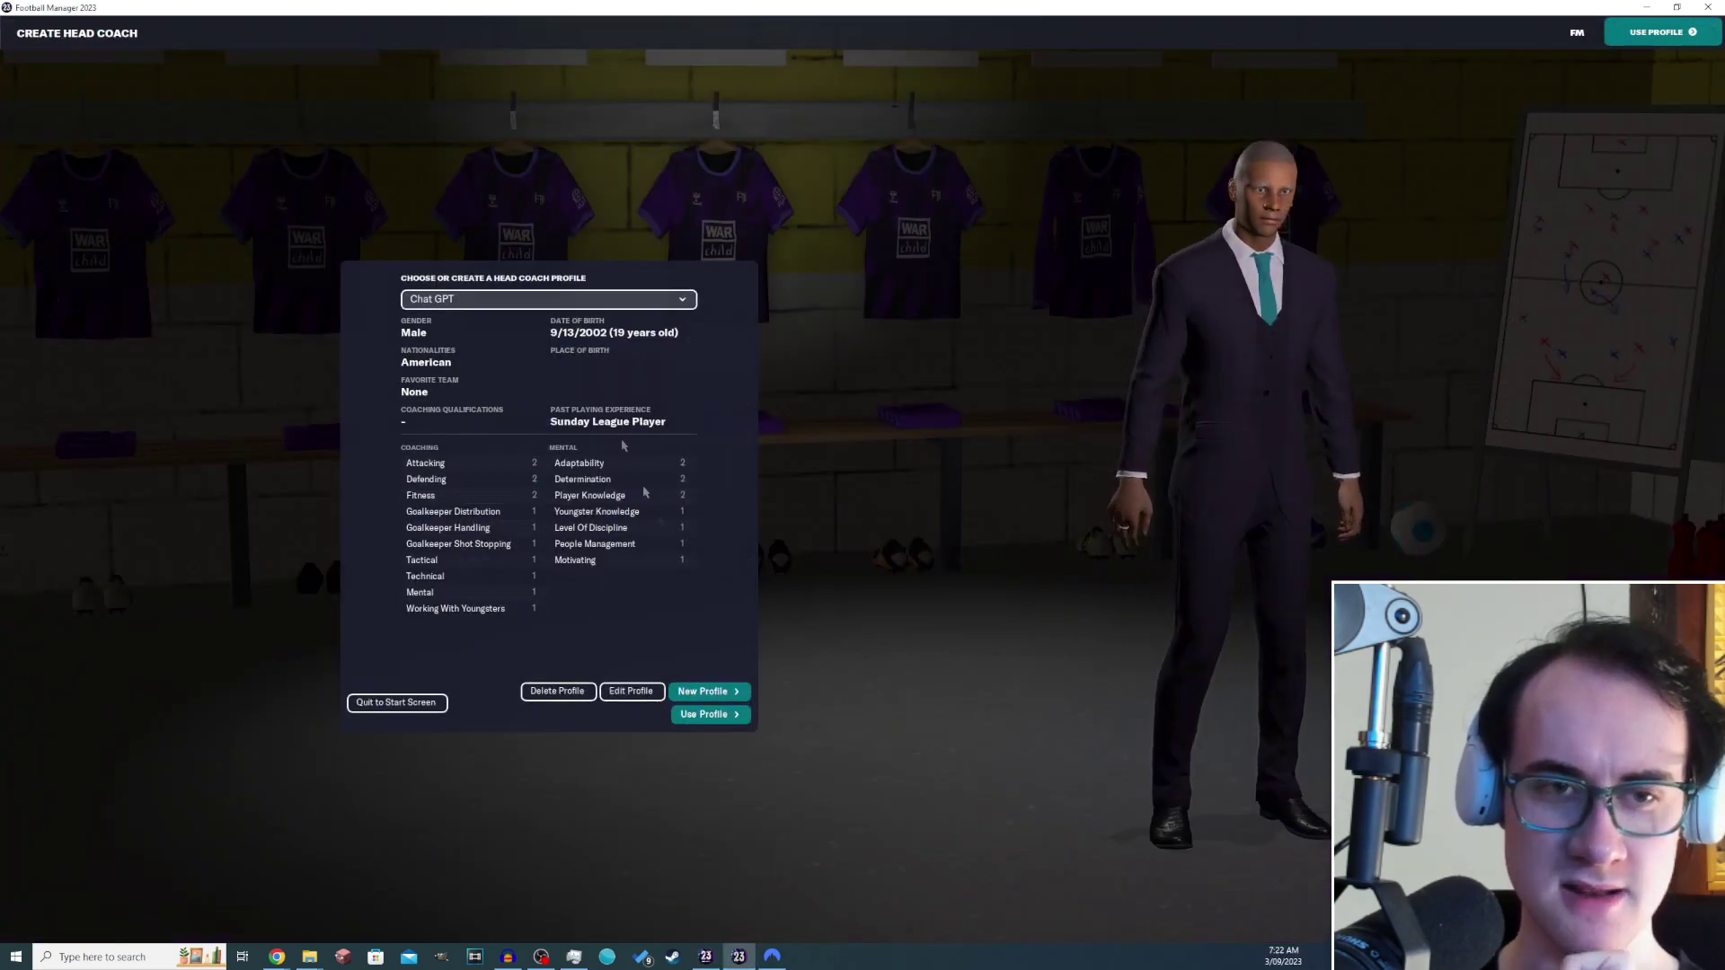
click(539, 299)
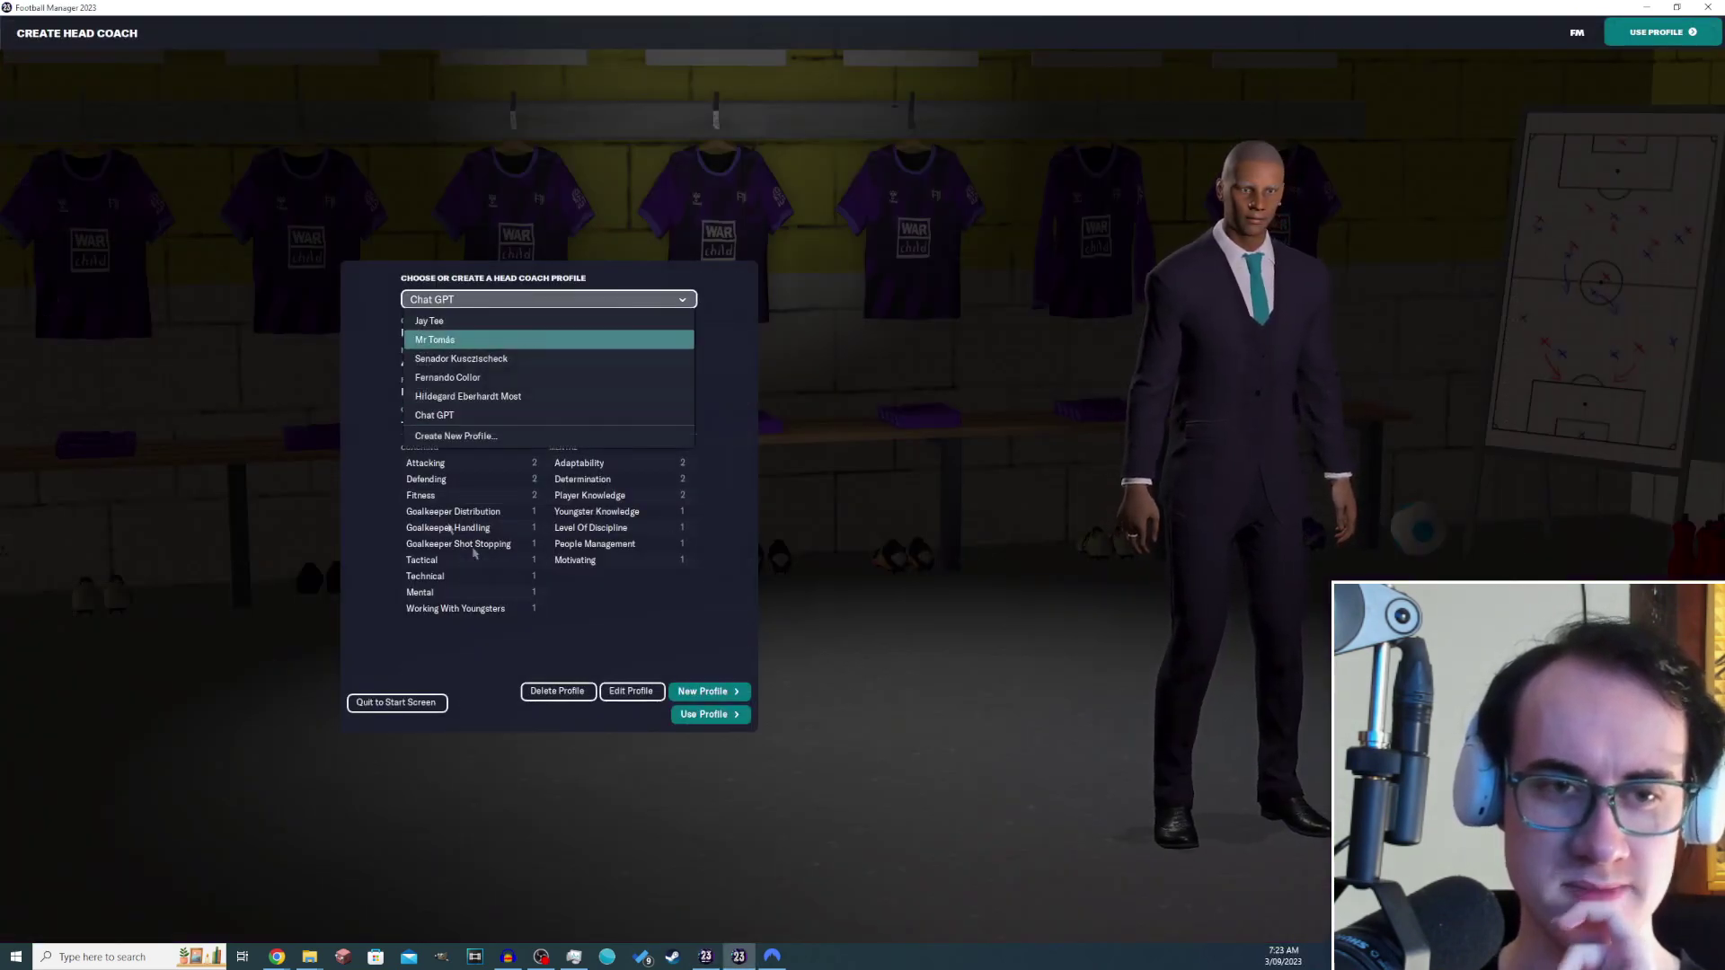
click(569, 321)
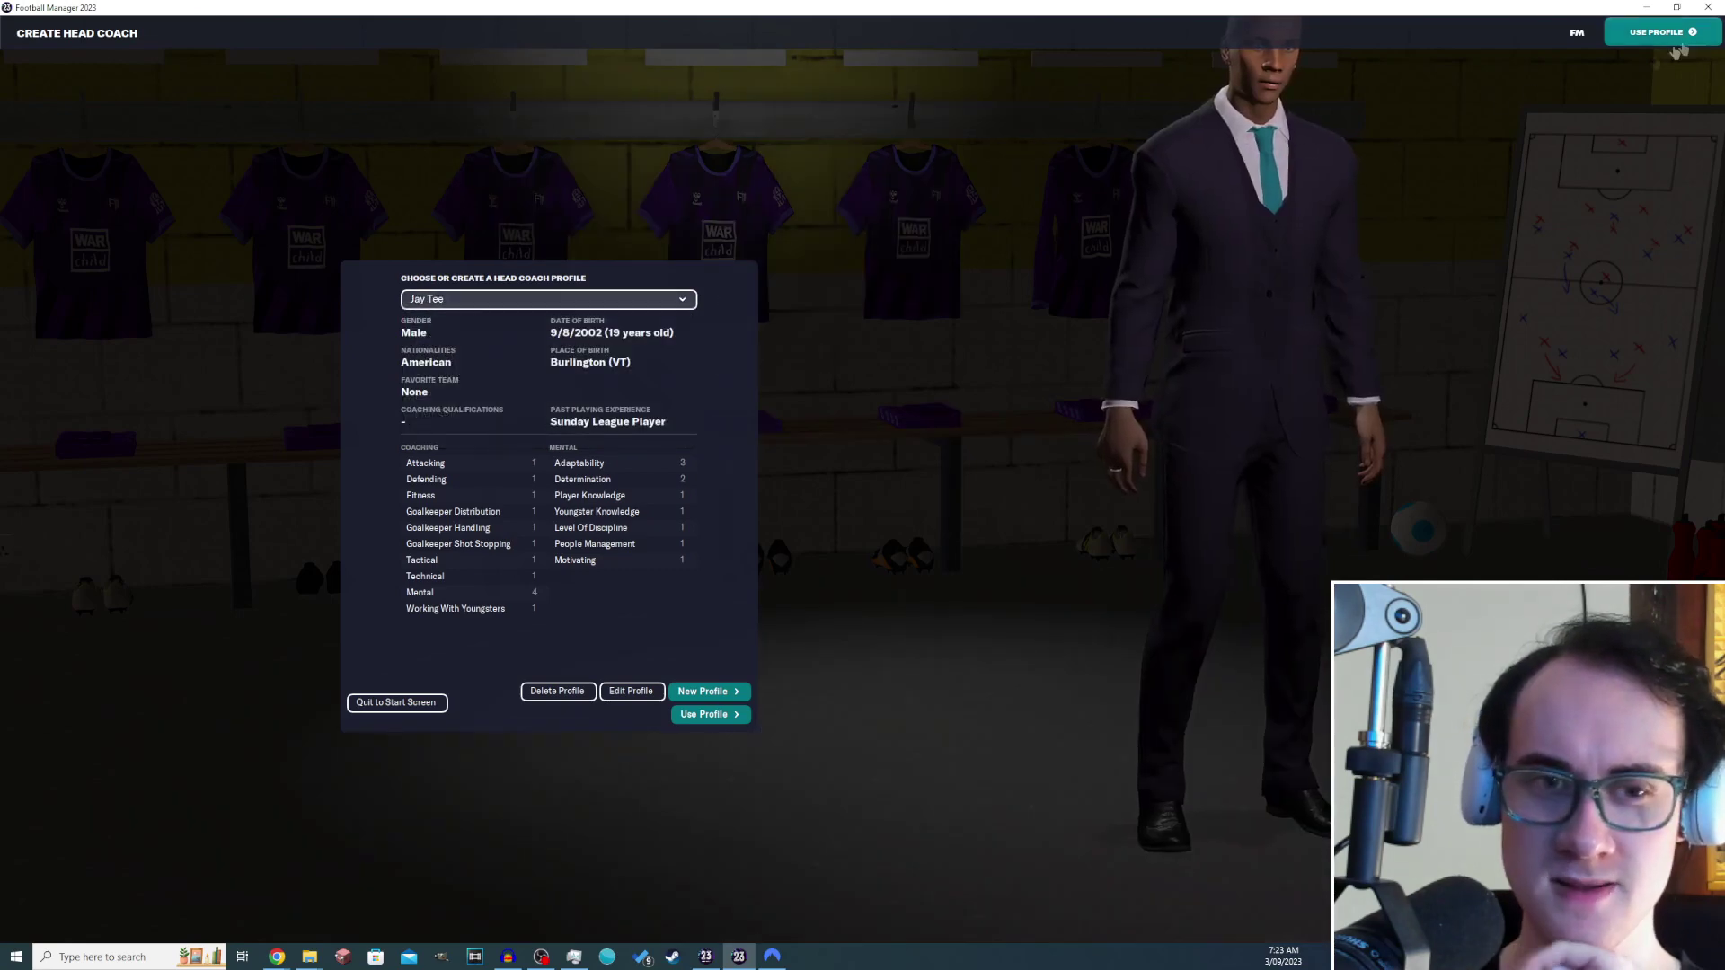
click(1671, 37)
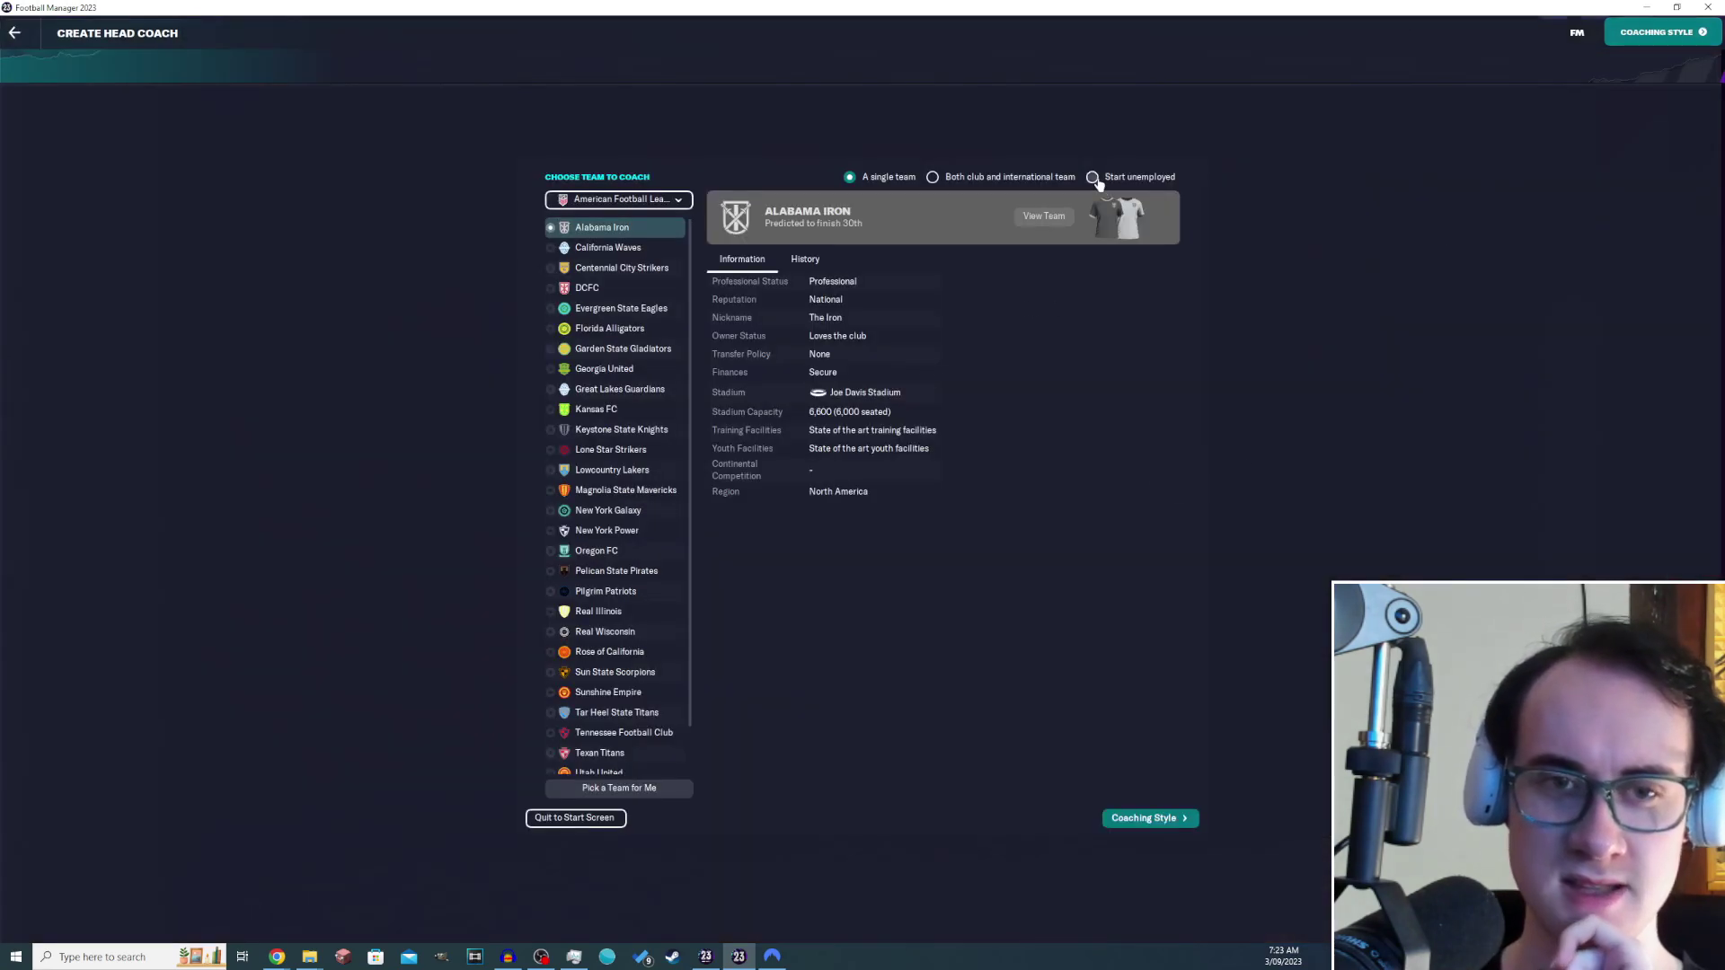
- Browse the United States American Football leagues, ending on American Football League 3's teams
click(595, 199)
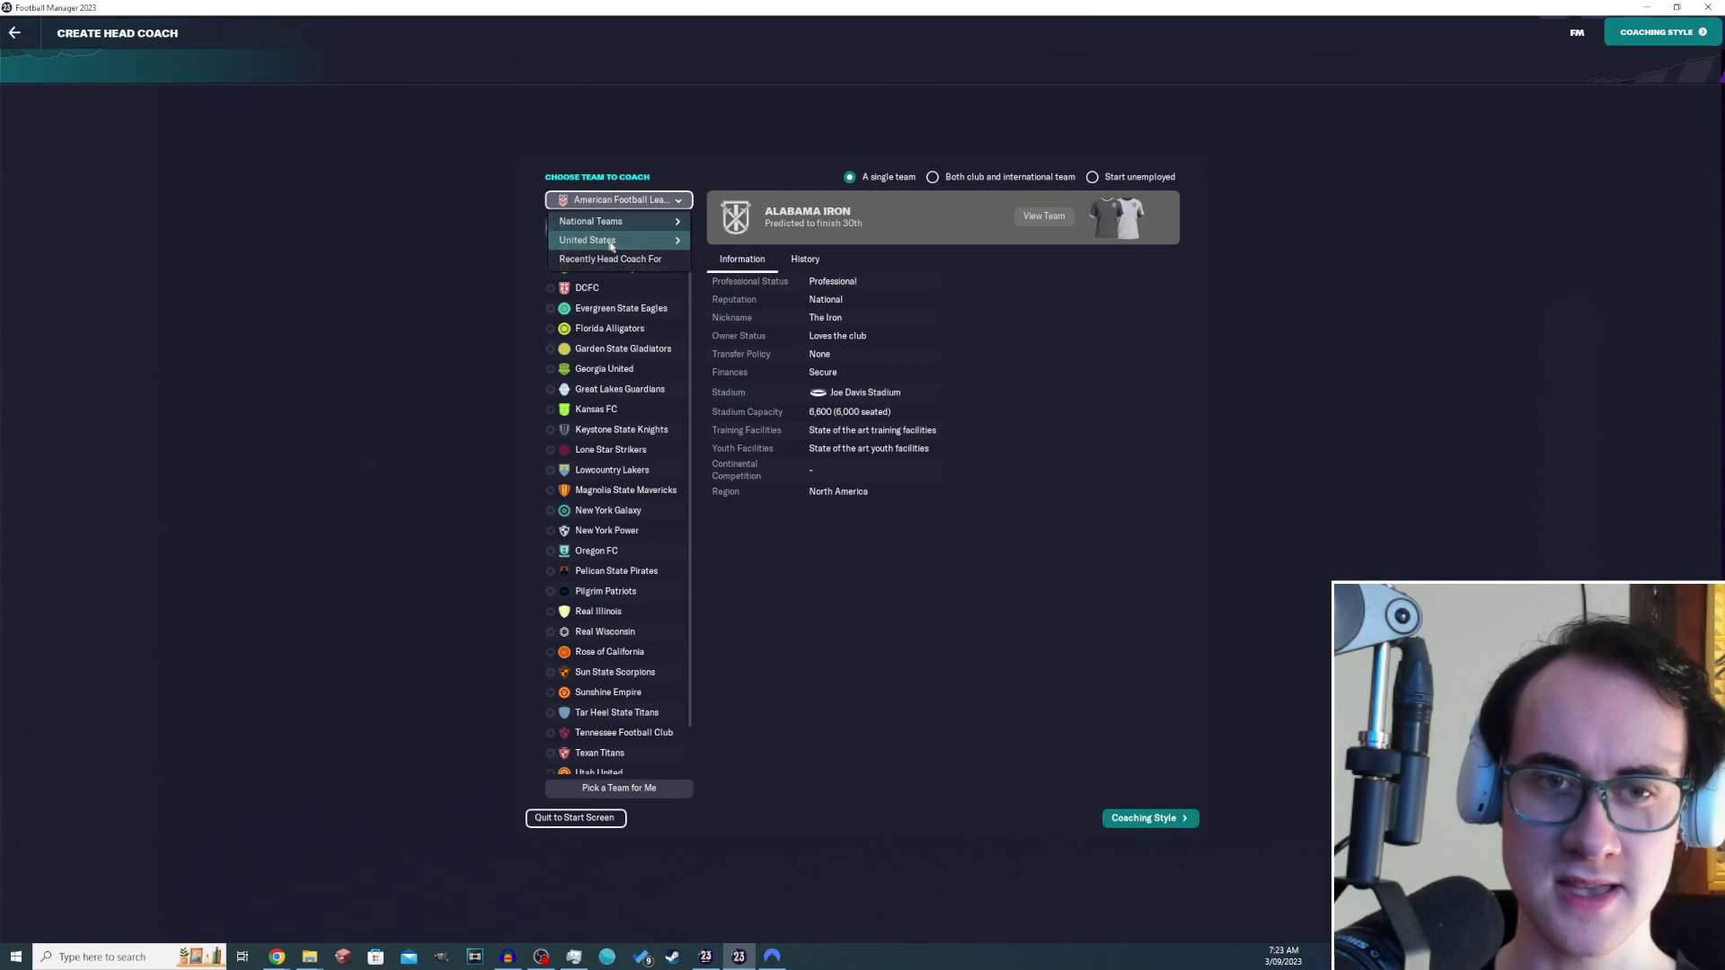
mouse_move(642, 226)
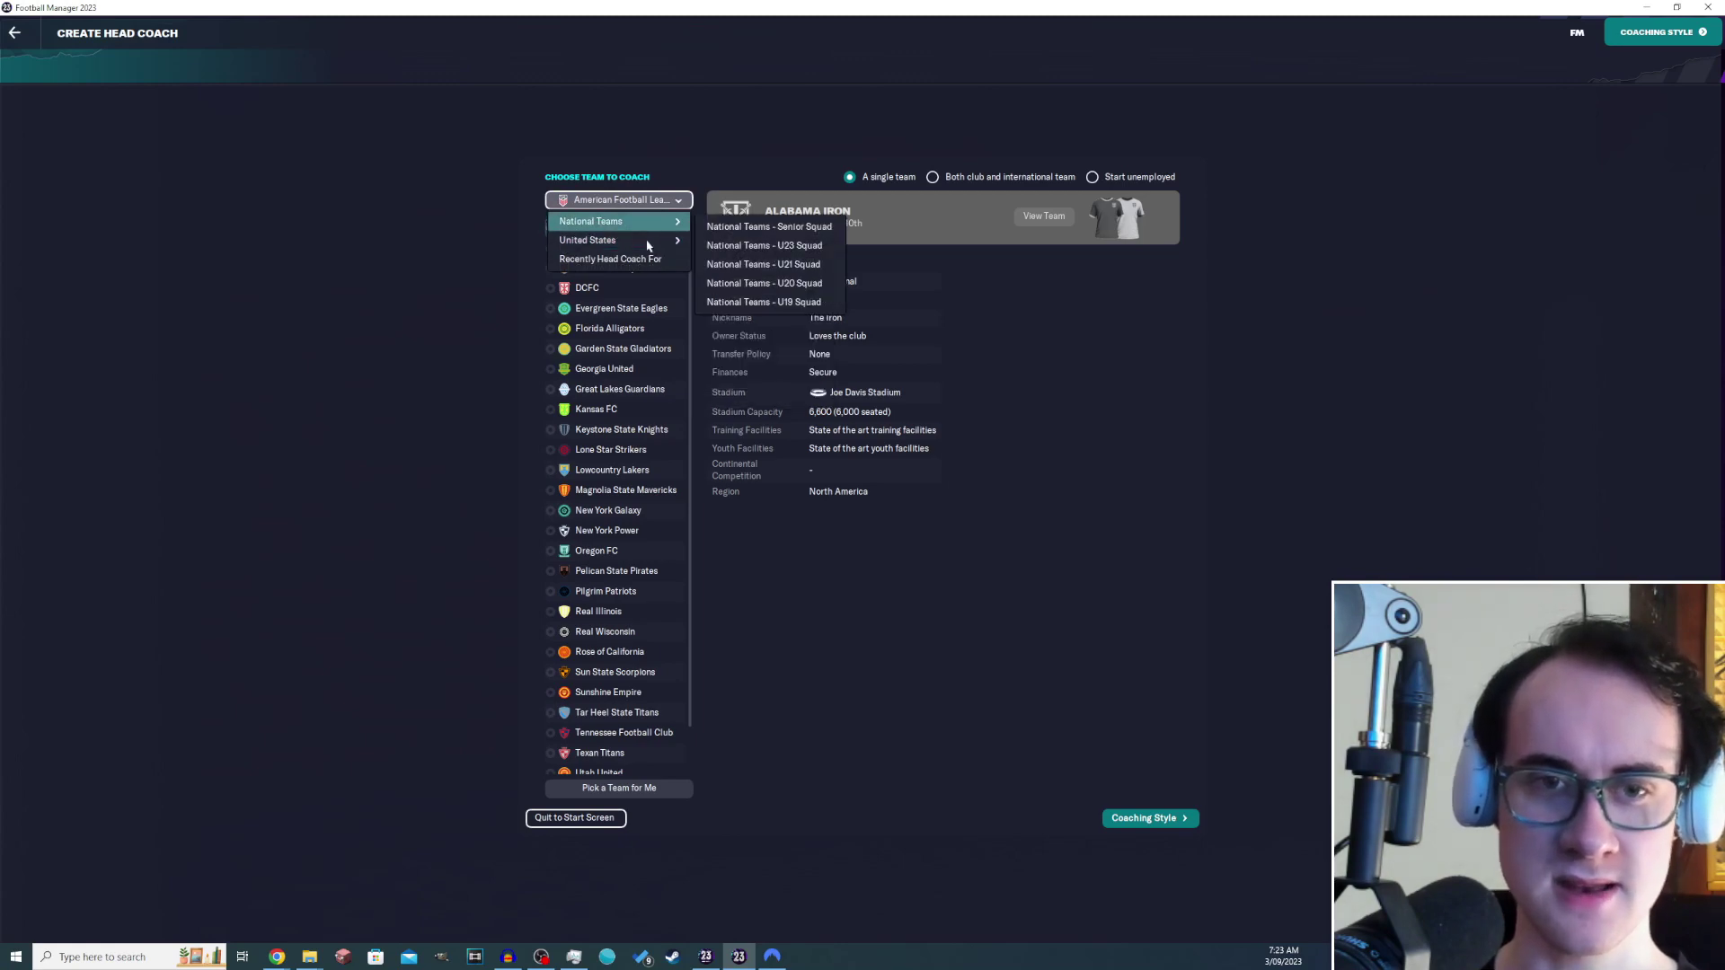
click(770, 264)
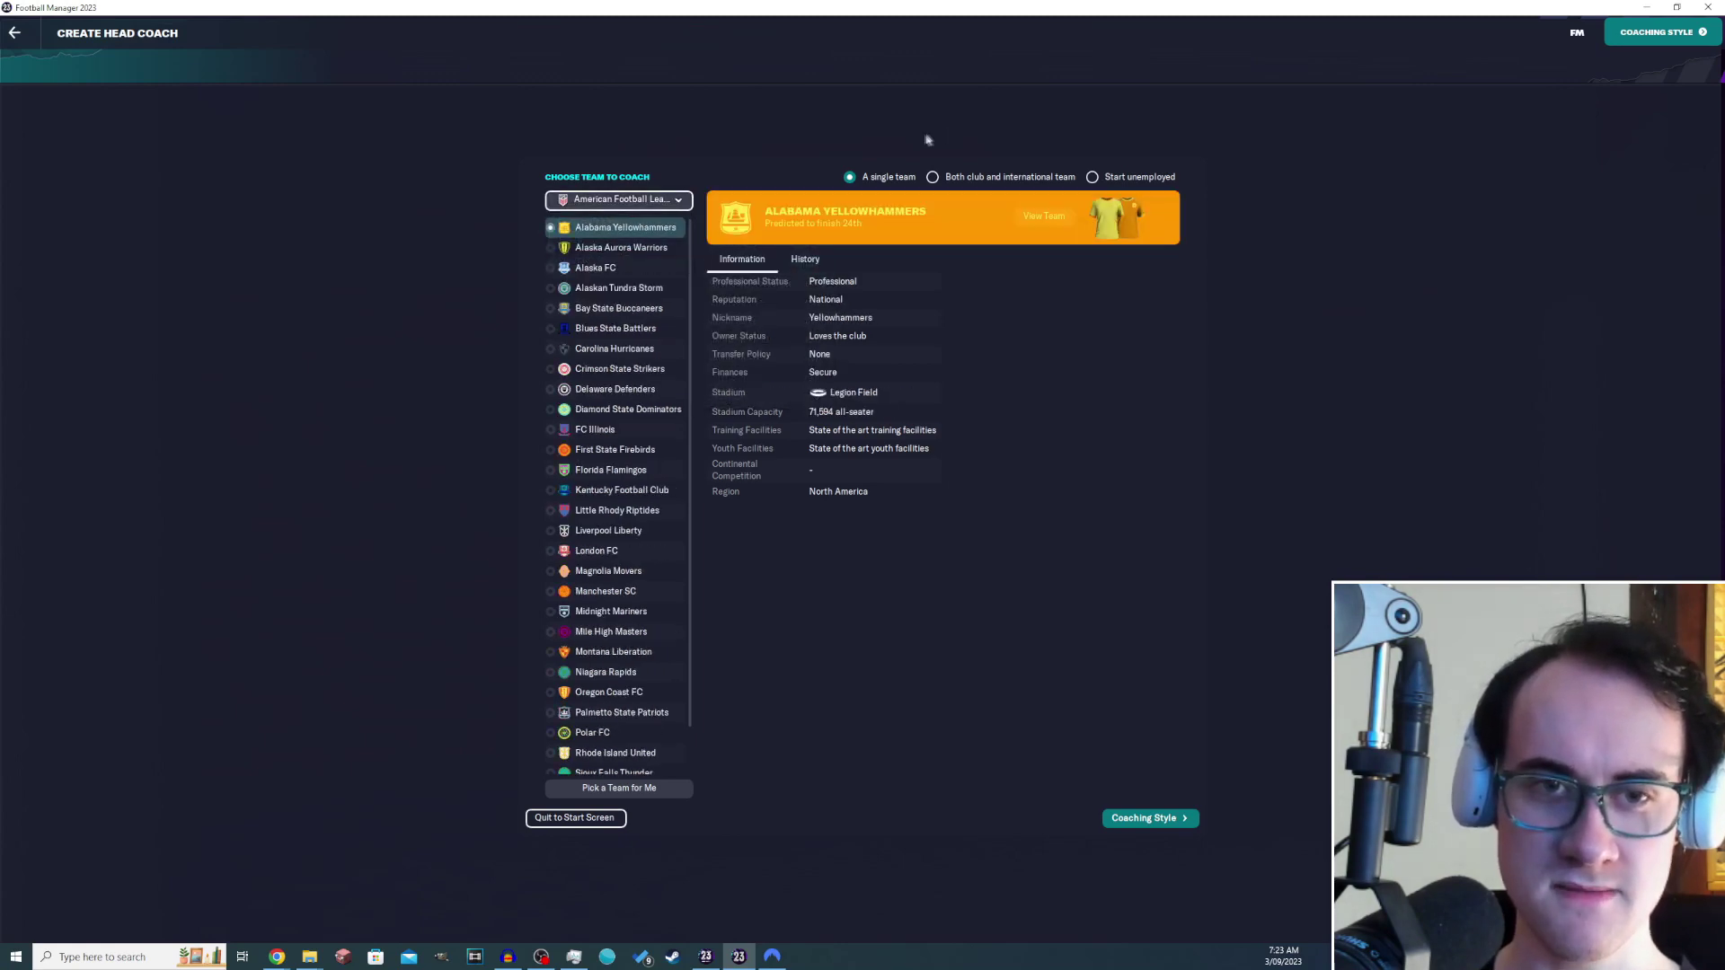
key(Down)
key(Down)
key(Down)
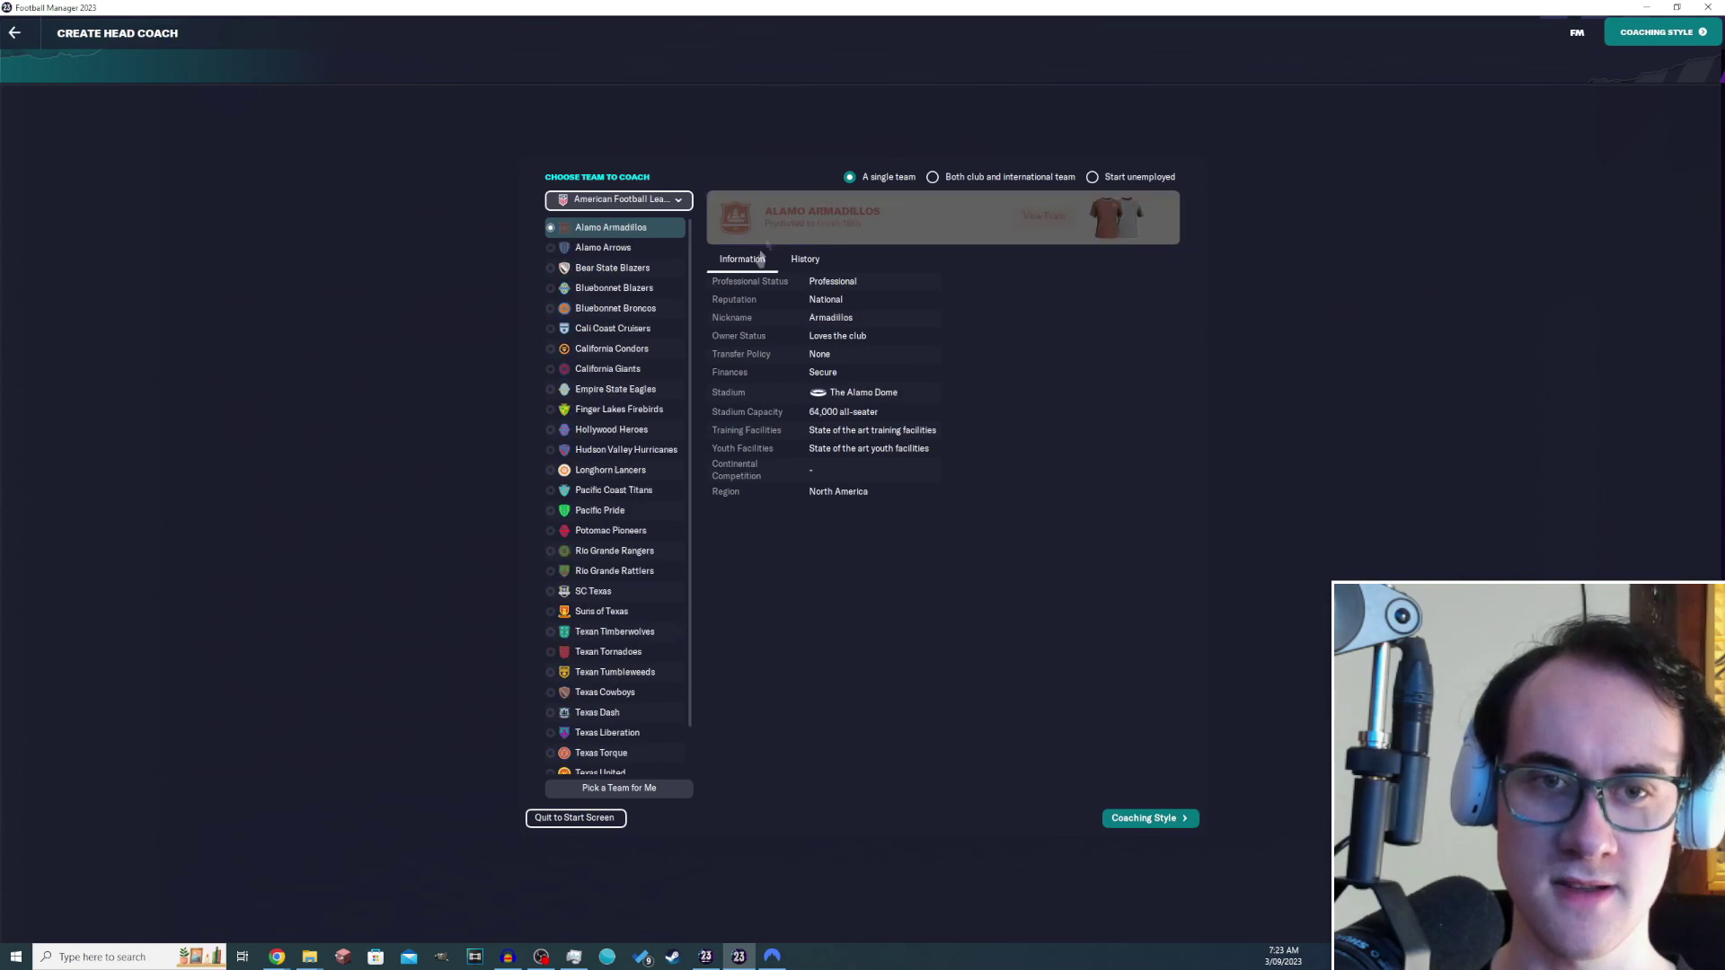
key(Down)
key(Down)
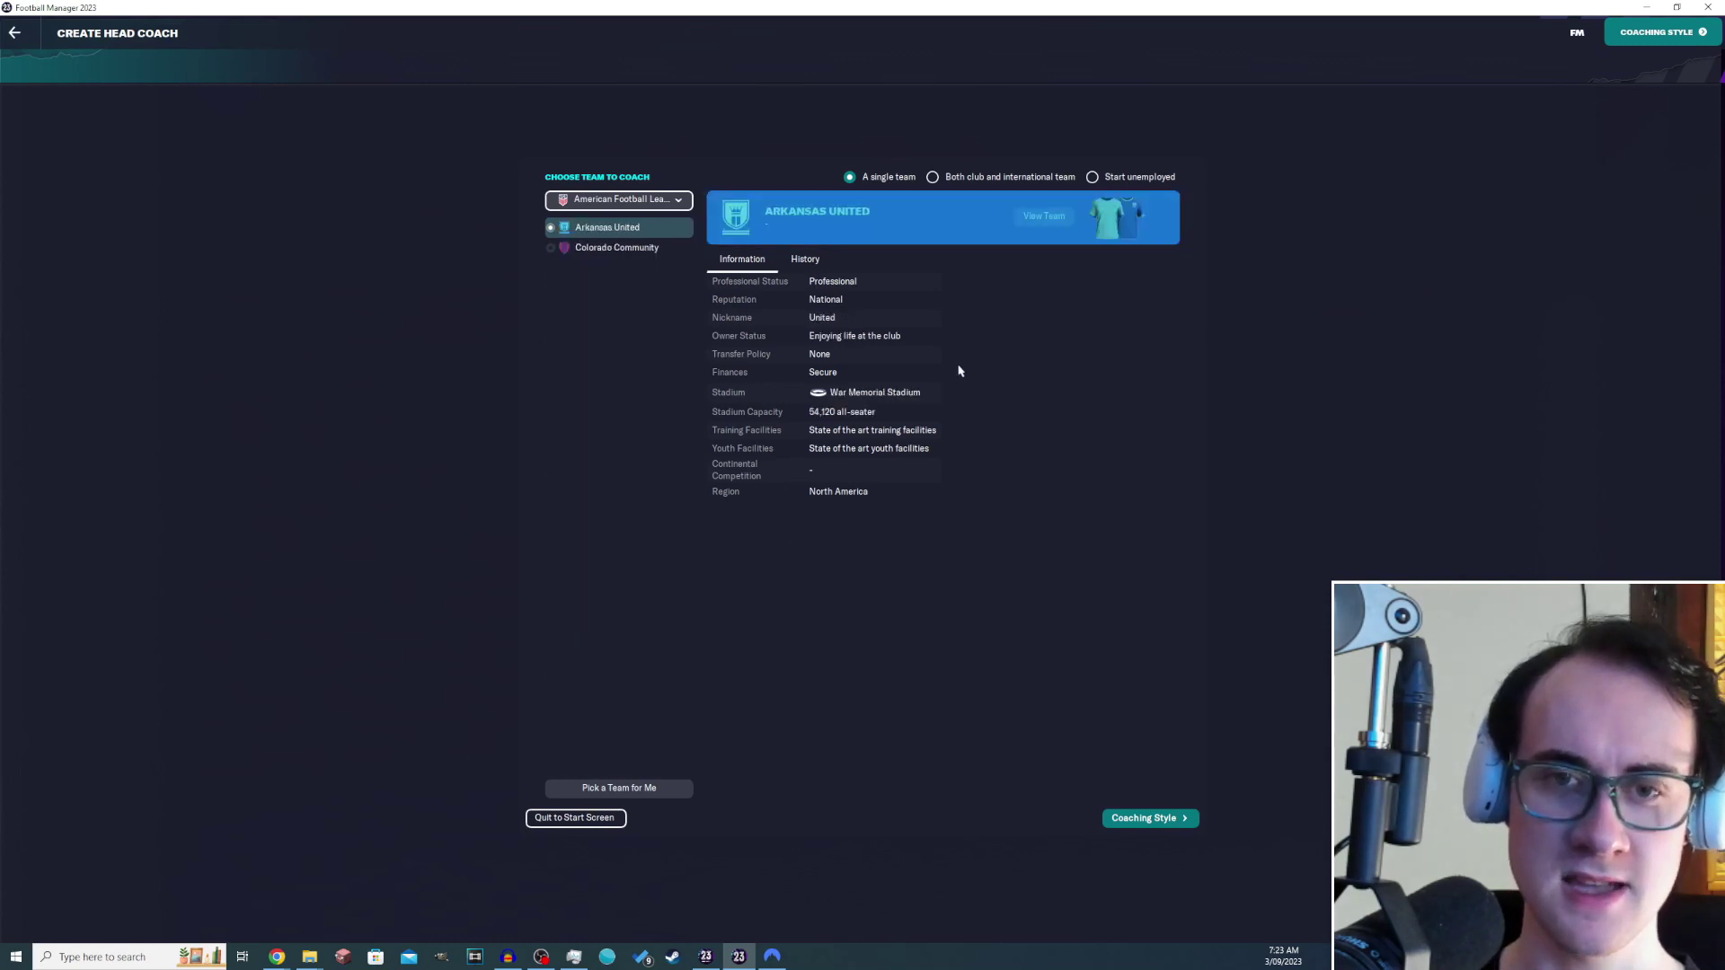
click(629, 199)
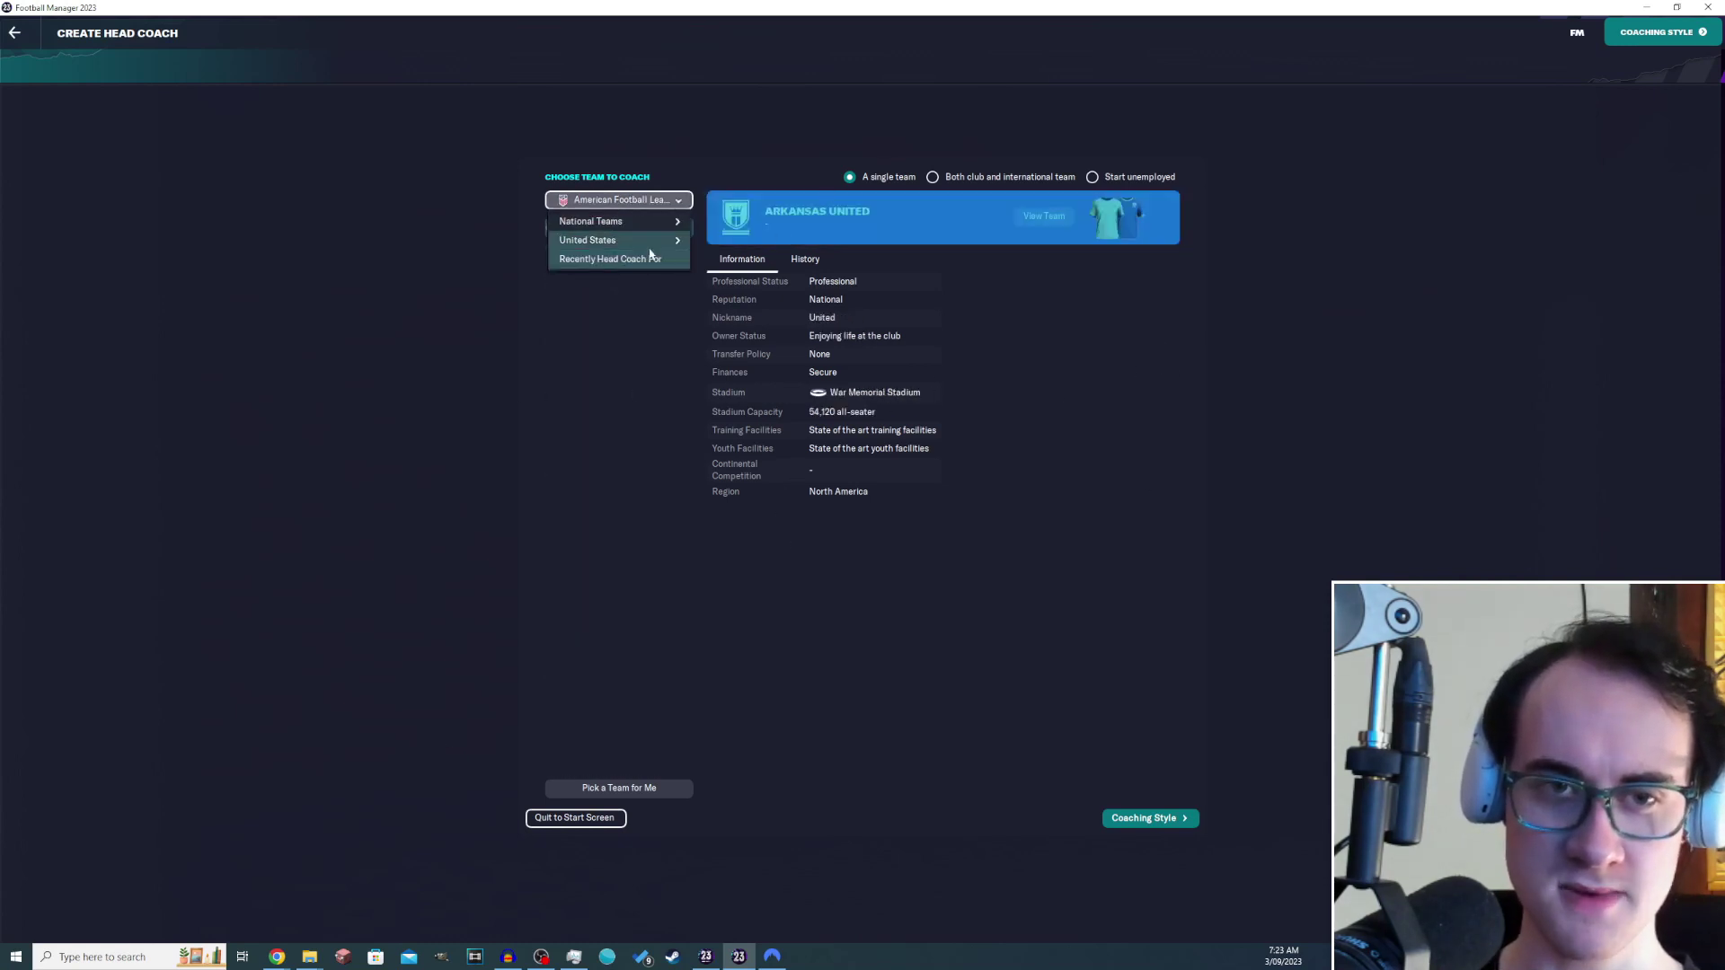
mouse_move(651, 250)
click(763, 283)
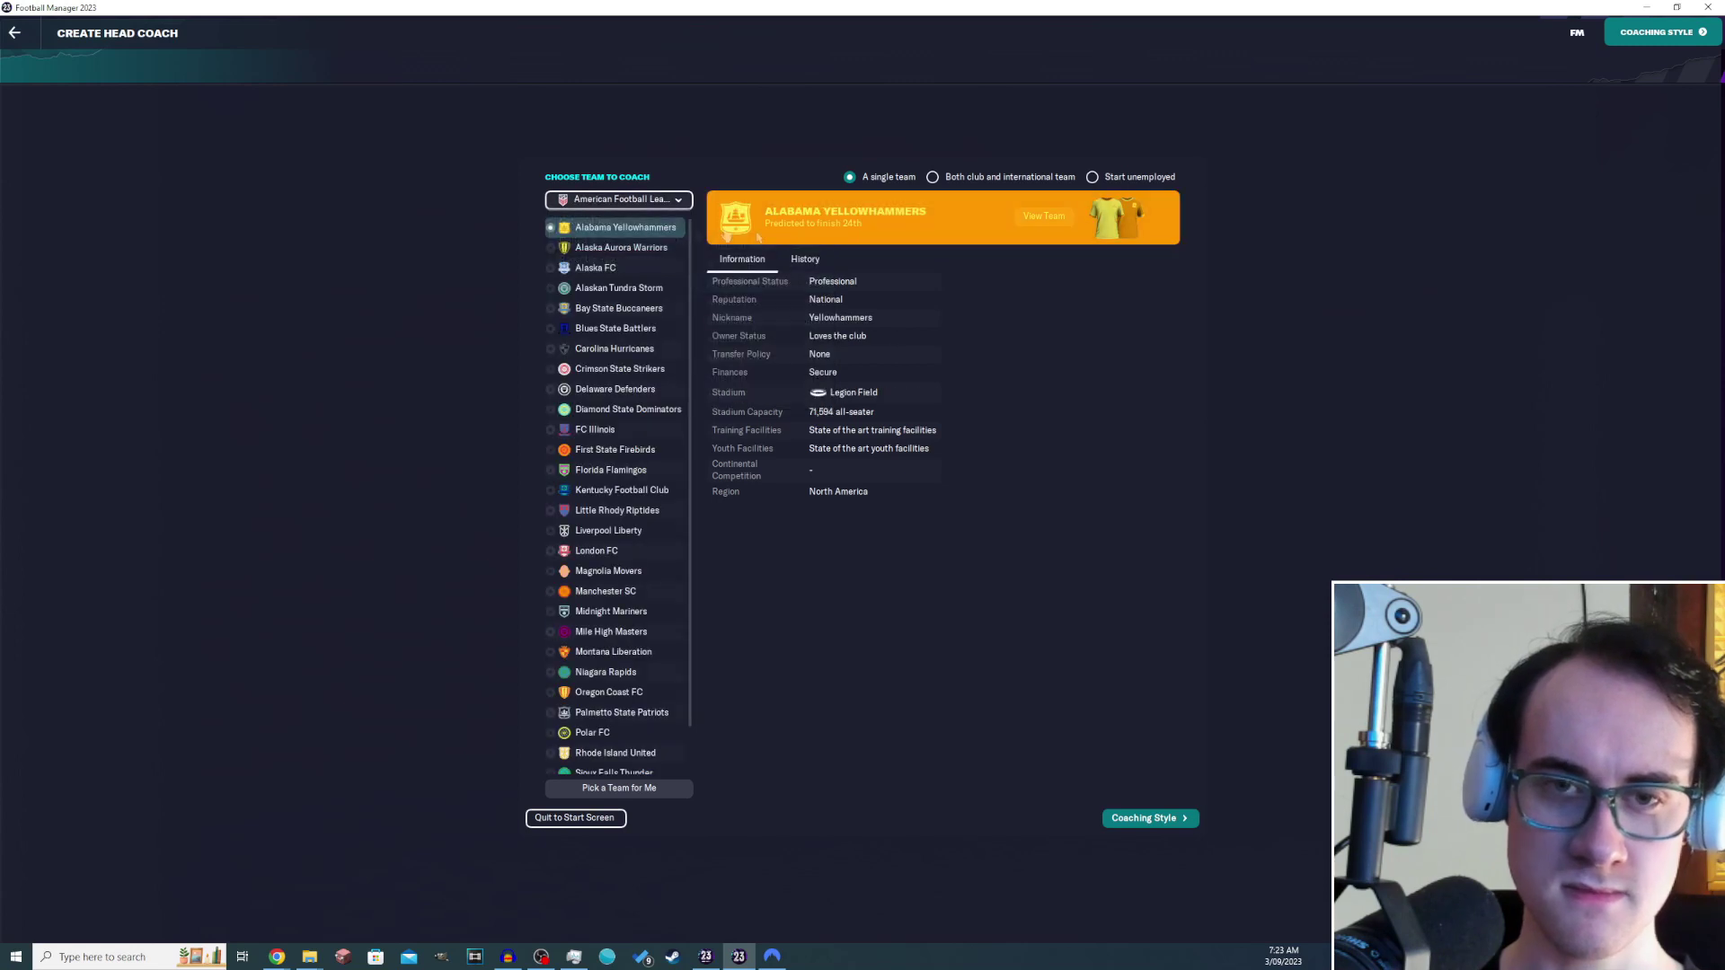
- Open the league containing New York Galaxy and select New York Galaxy as the team to coach
click(629, 200)
mouse_move(658, 242)
click(736, 260)
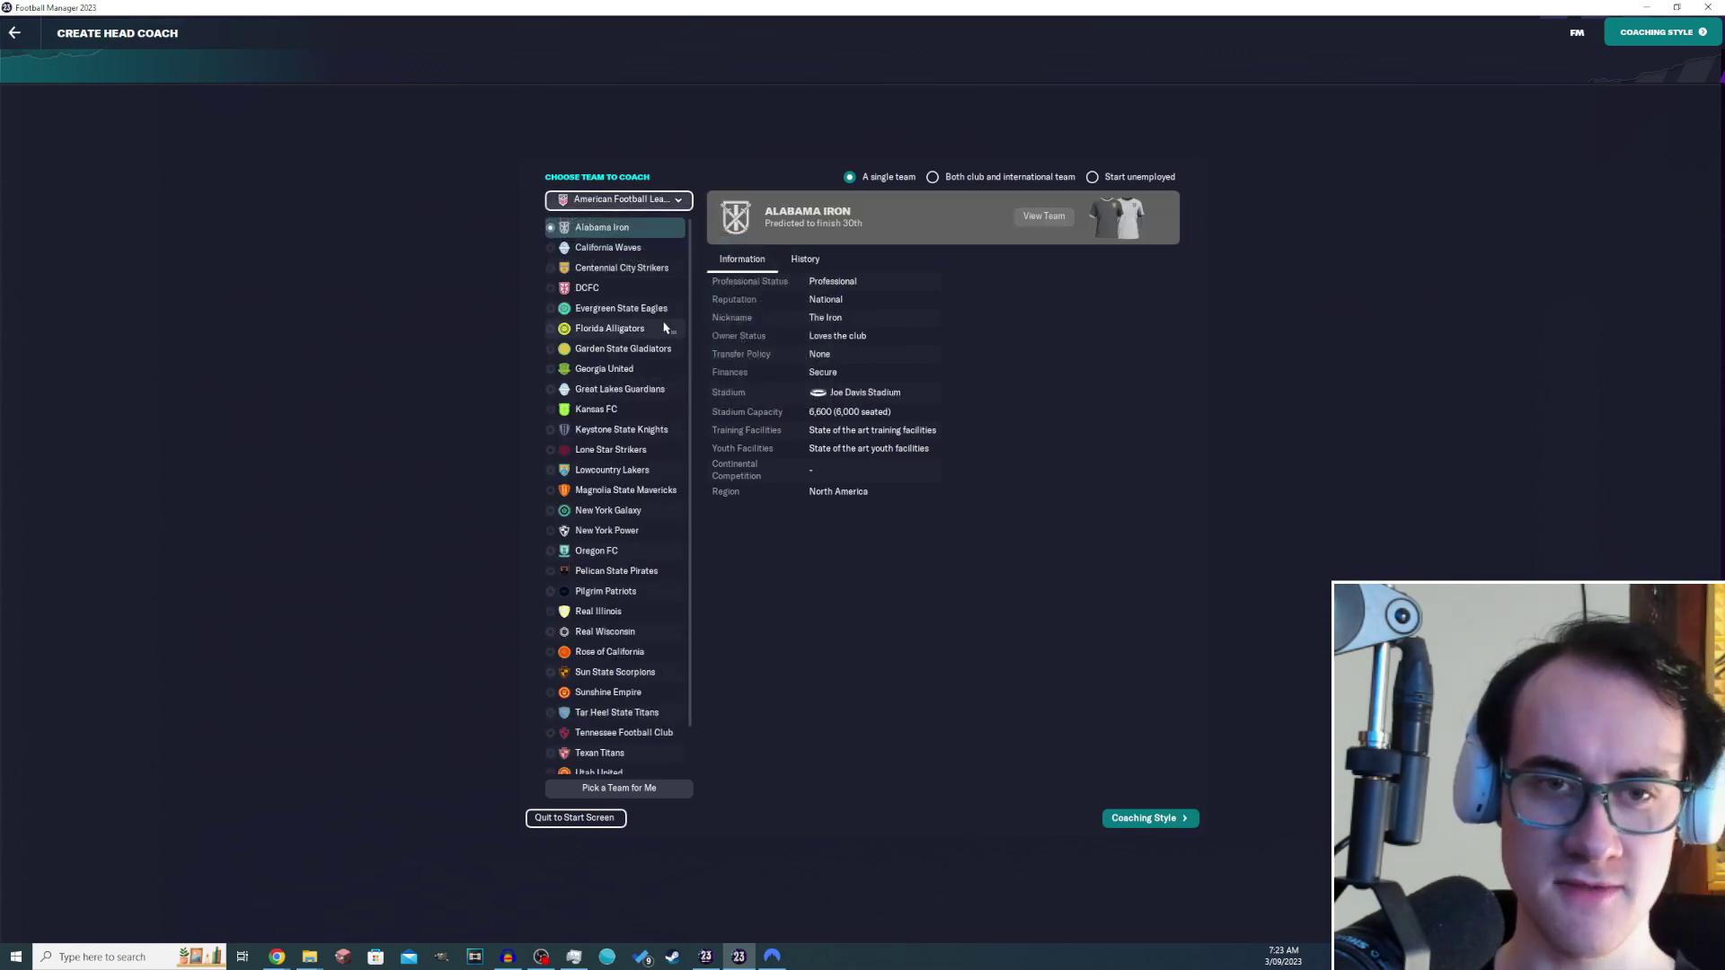
click(618, 510)
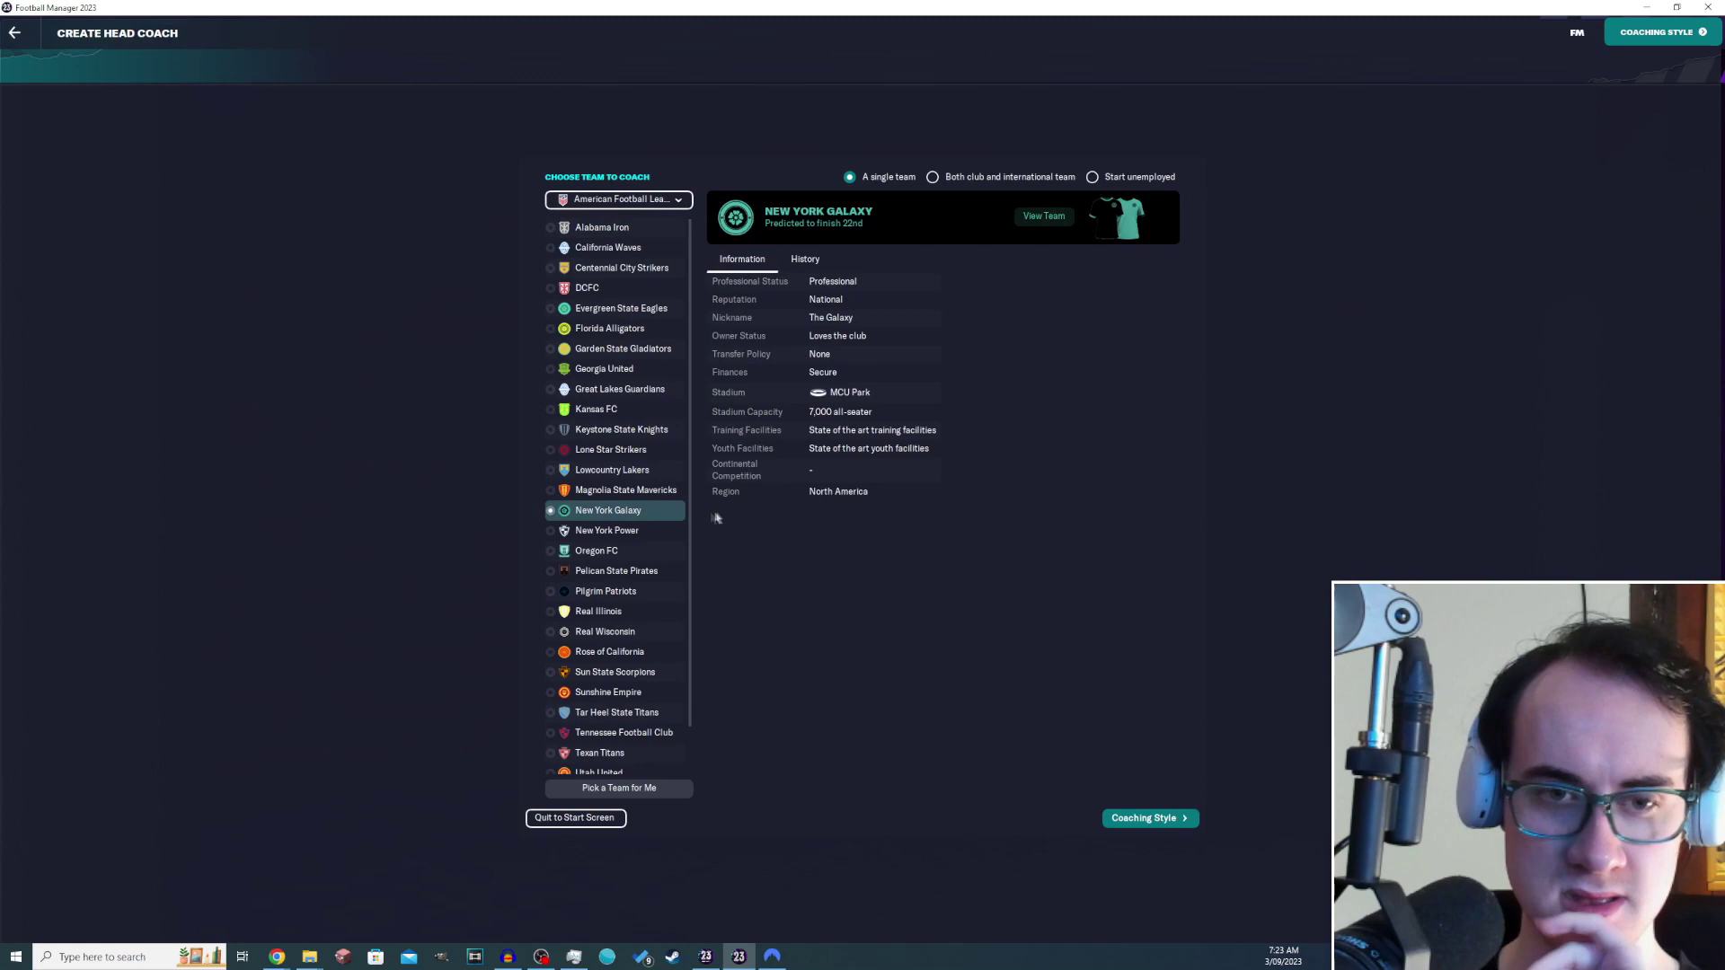
click(1651, 42)
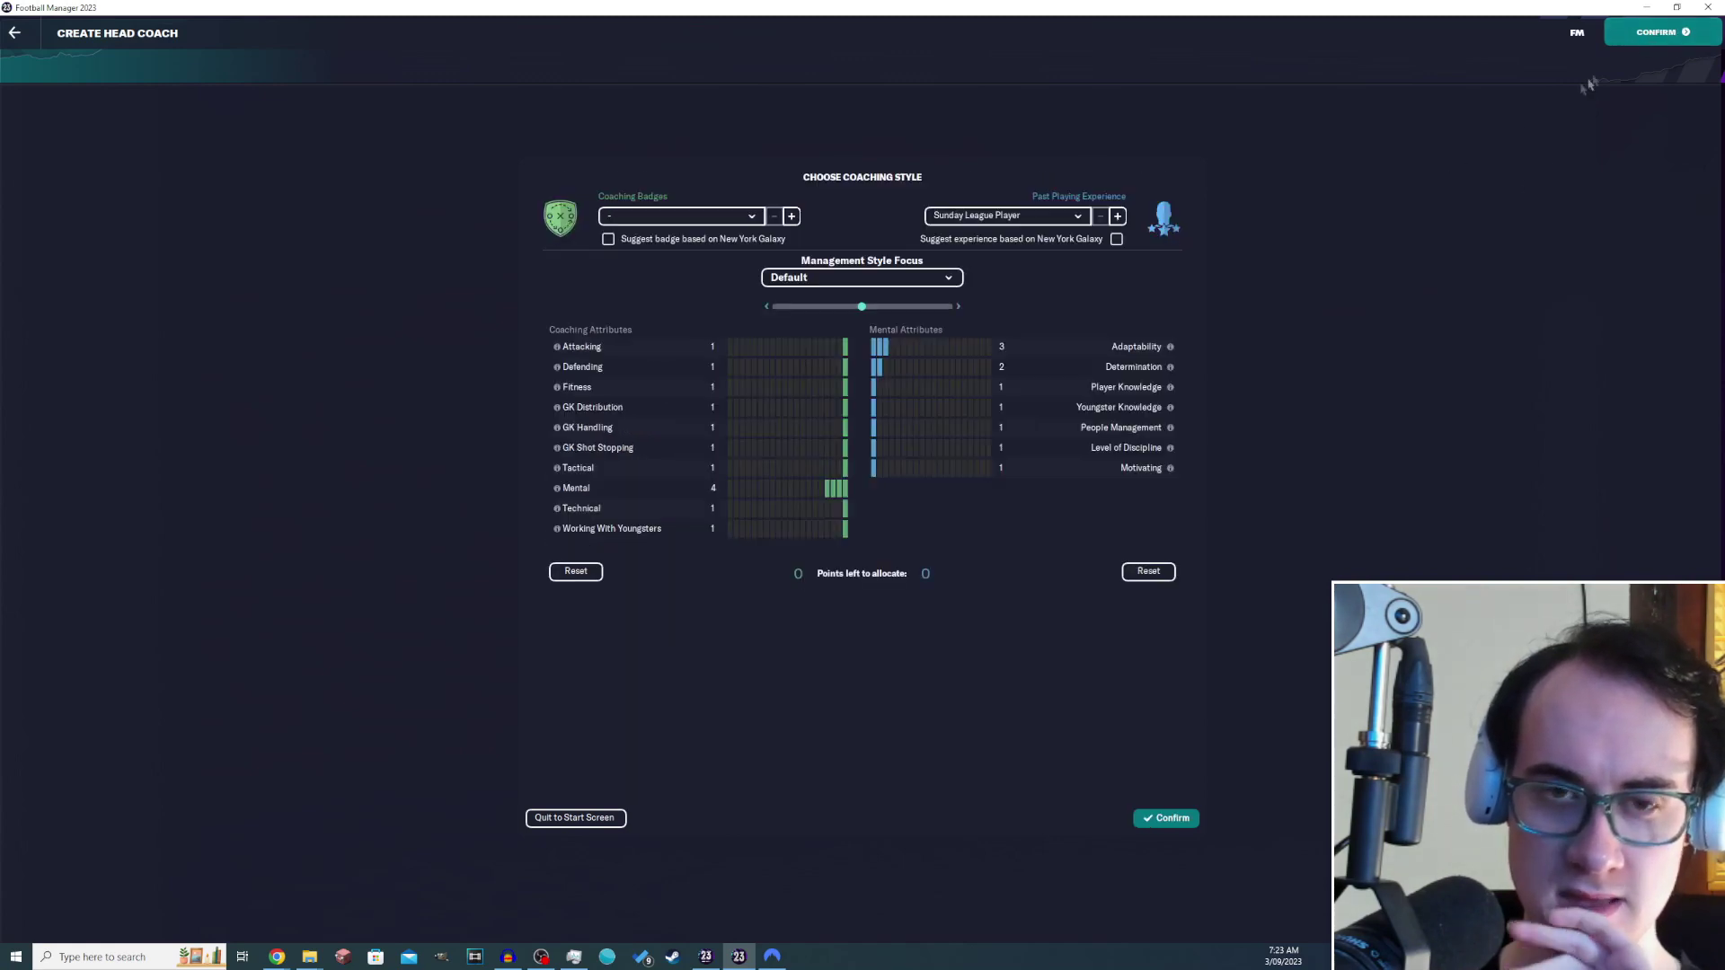
- Confirm the coaching style, add the head coach, and accept the board's welcome, vision and arrangements
click(1638, 40)
click(954, 522)
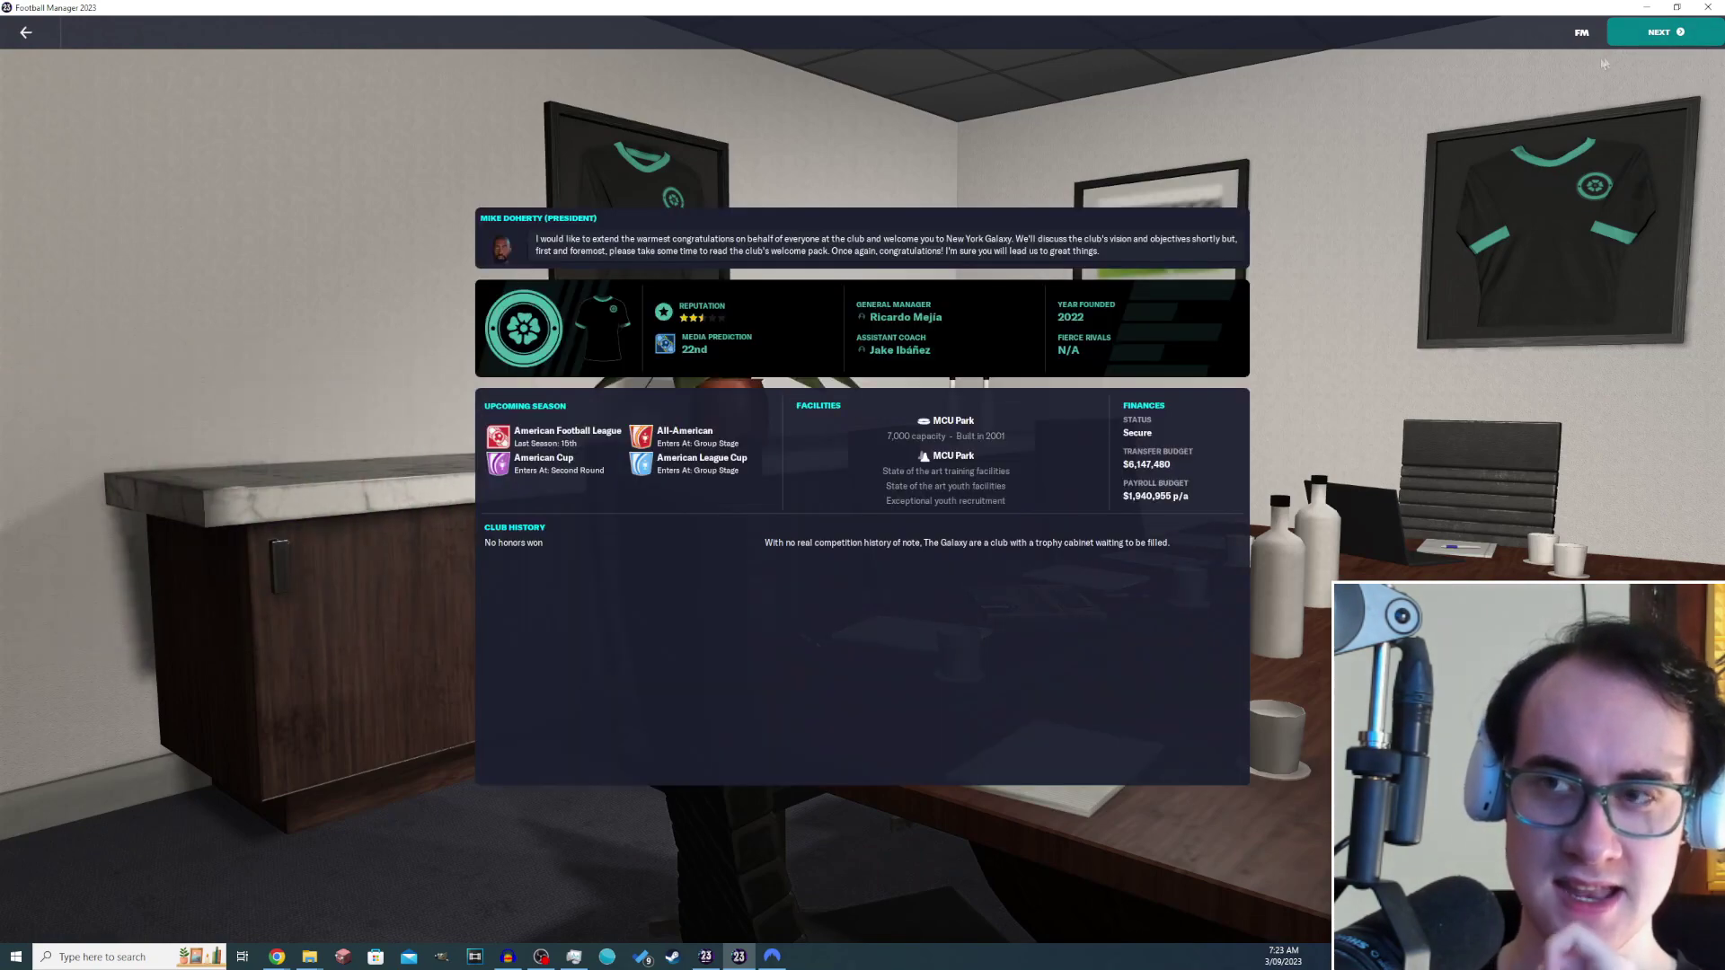
click(1626, 47)
click(1626, 46)
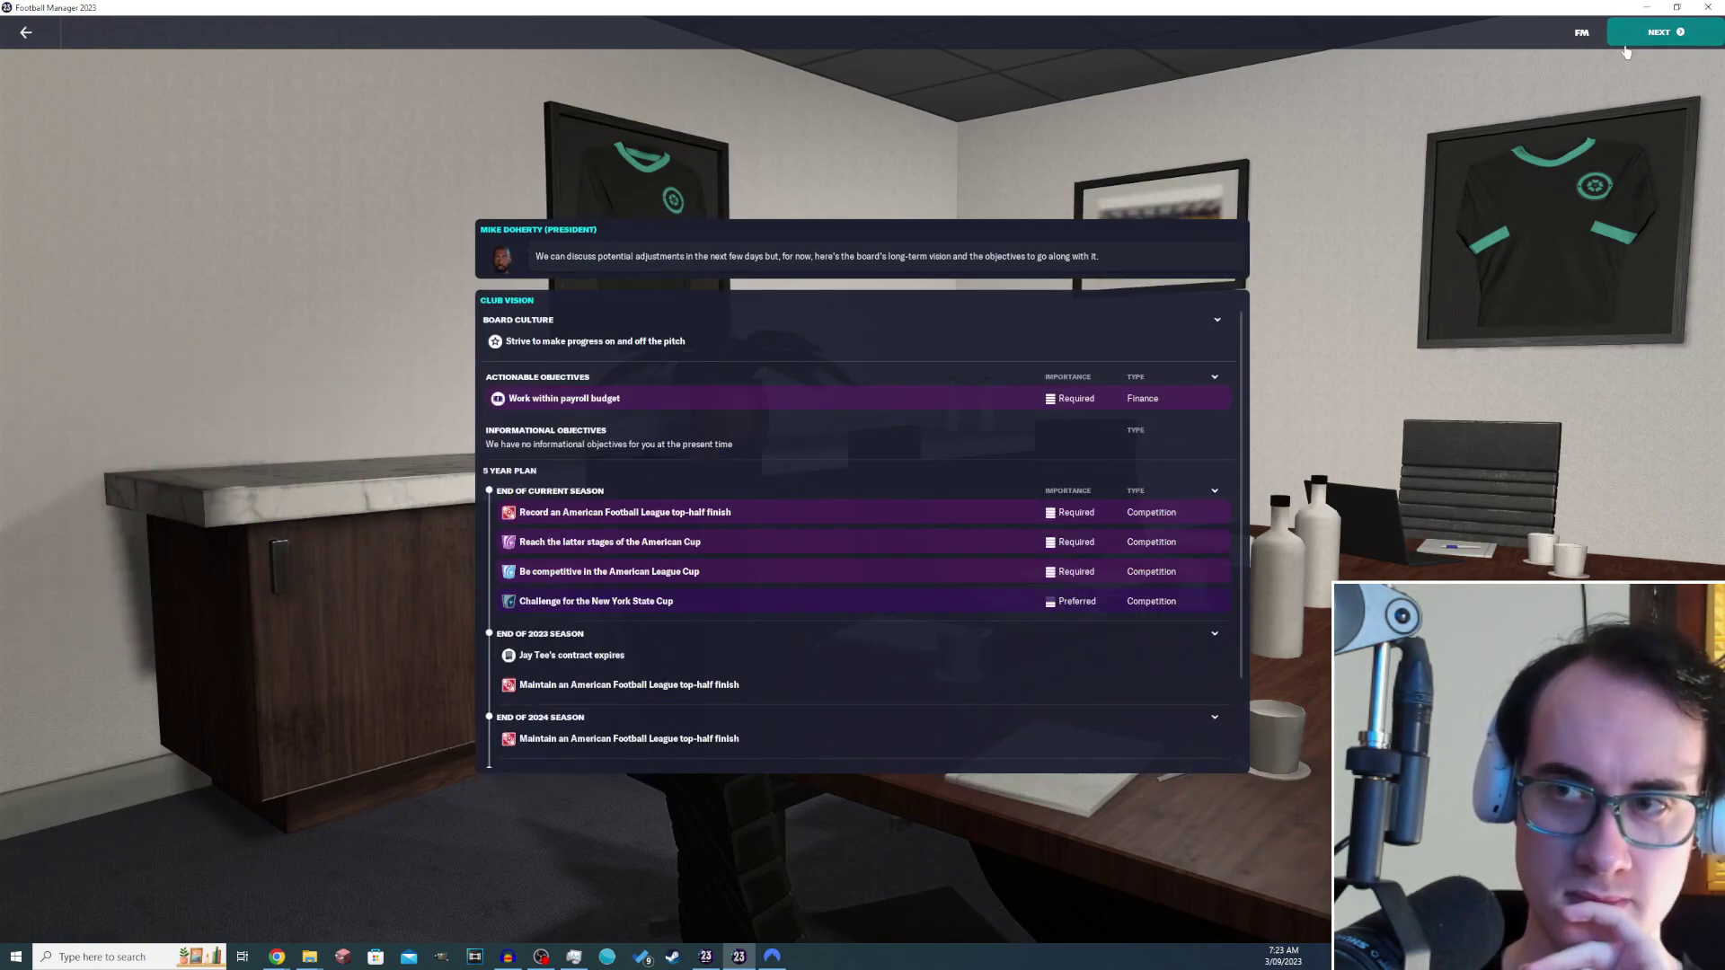
click(1626, 48)
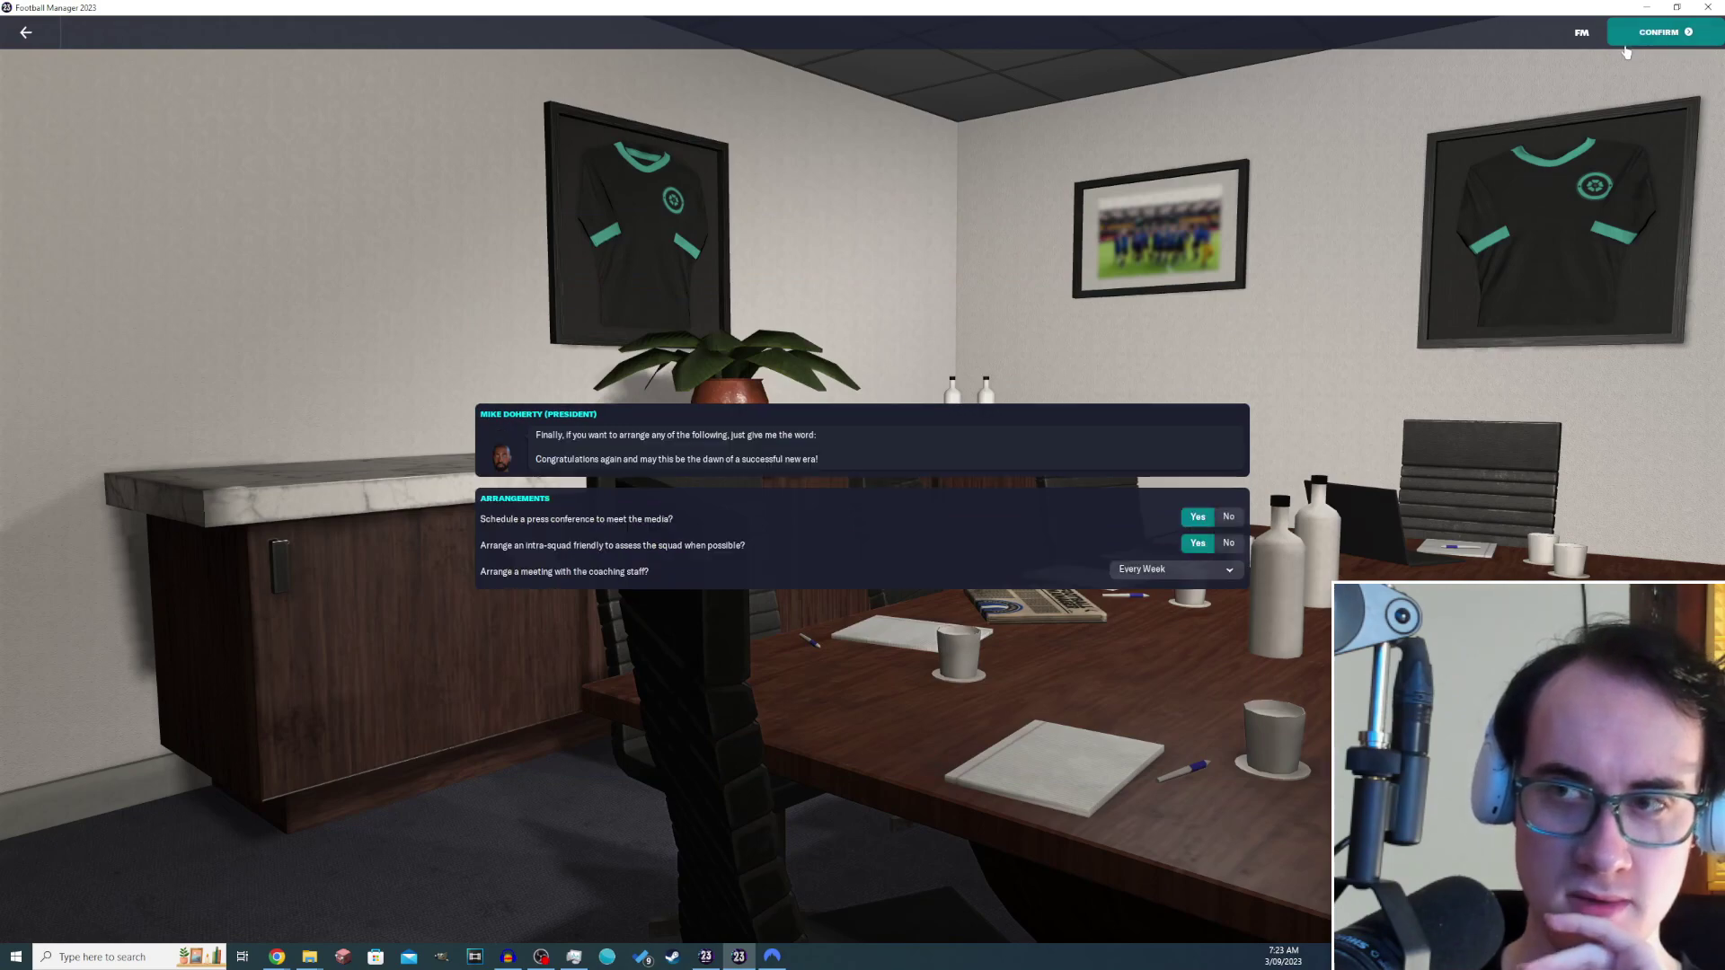
click(1625, 45)
- Save the new career under a new name, then view the club's competitions
key(ctrl+s)
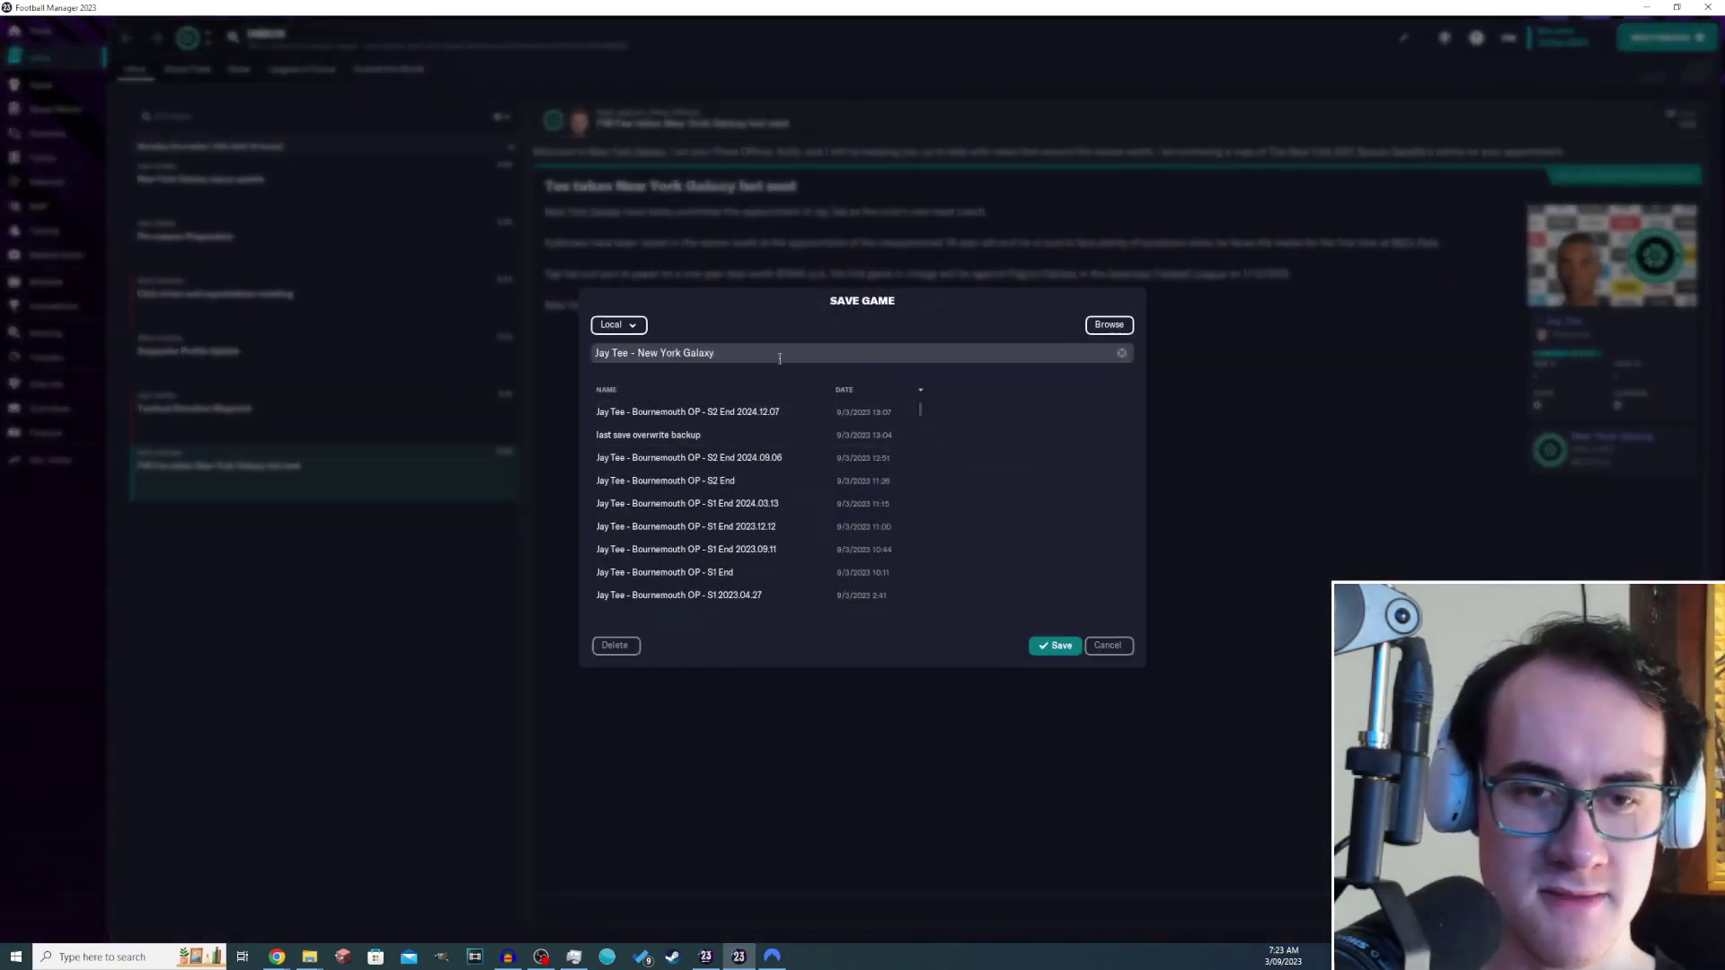
click(777, 358)
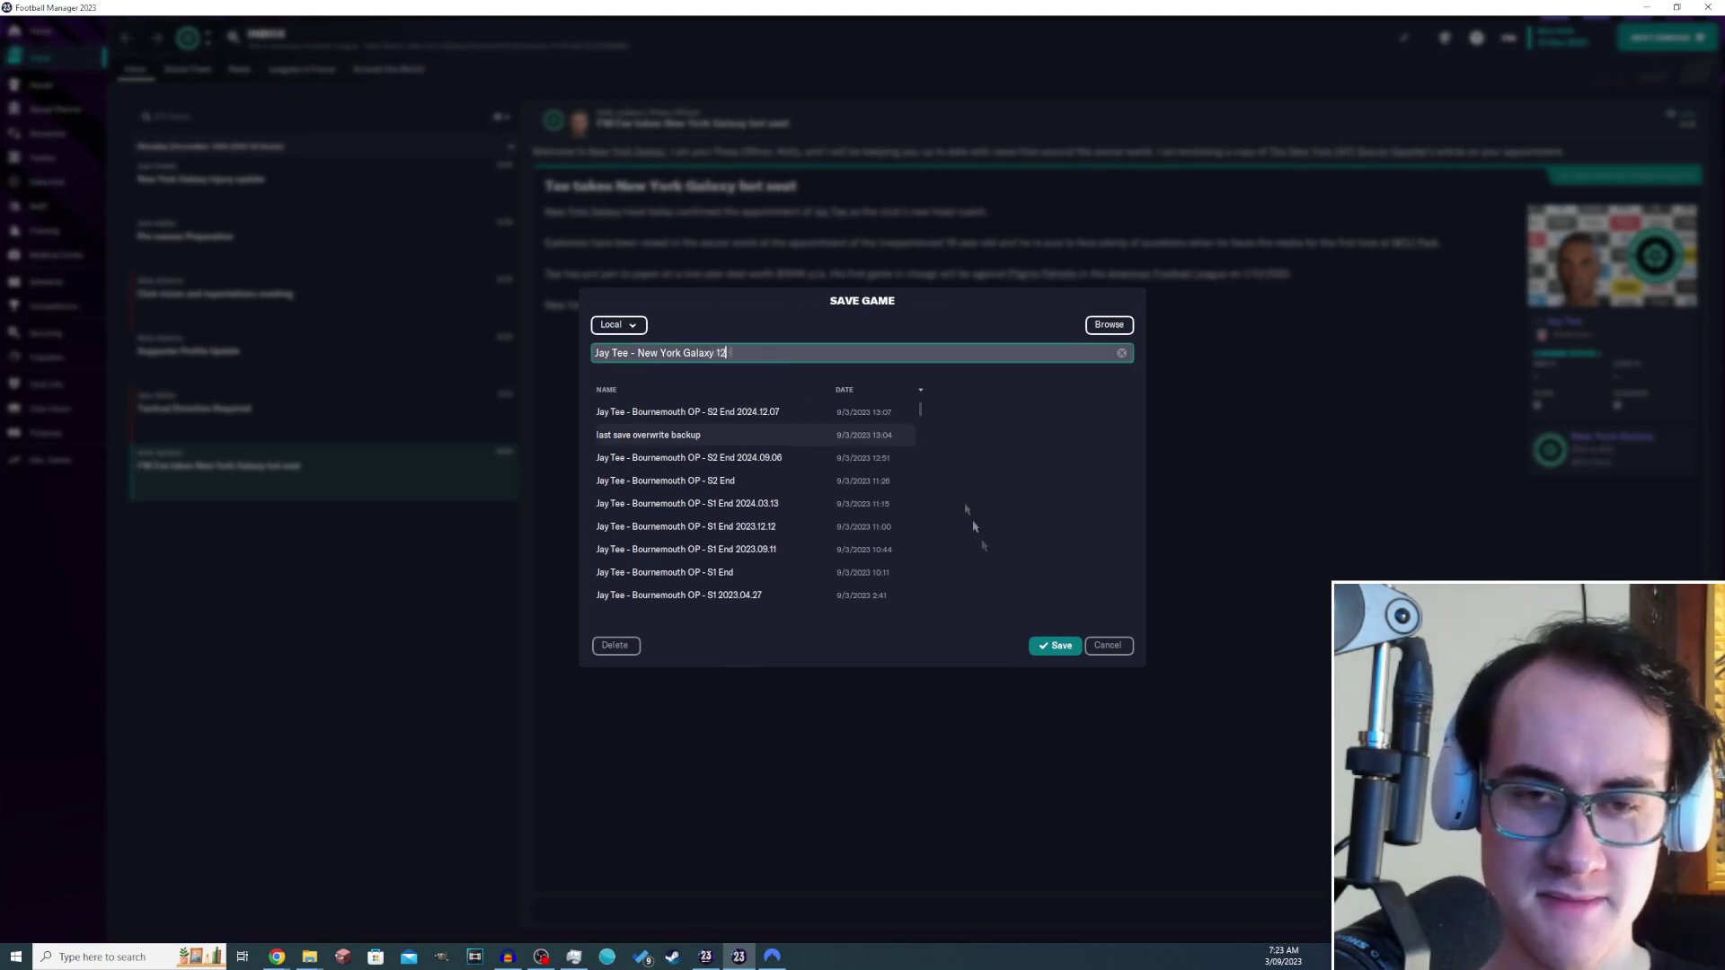
click(1052, 645)
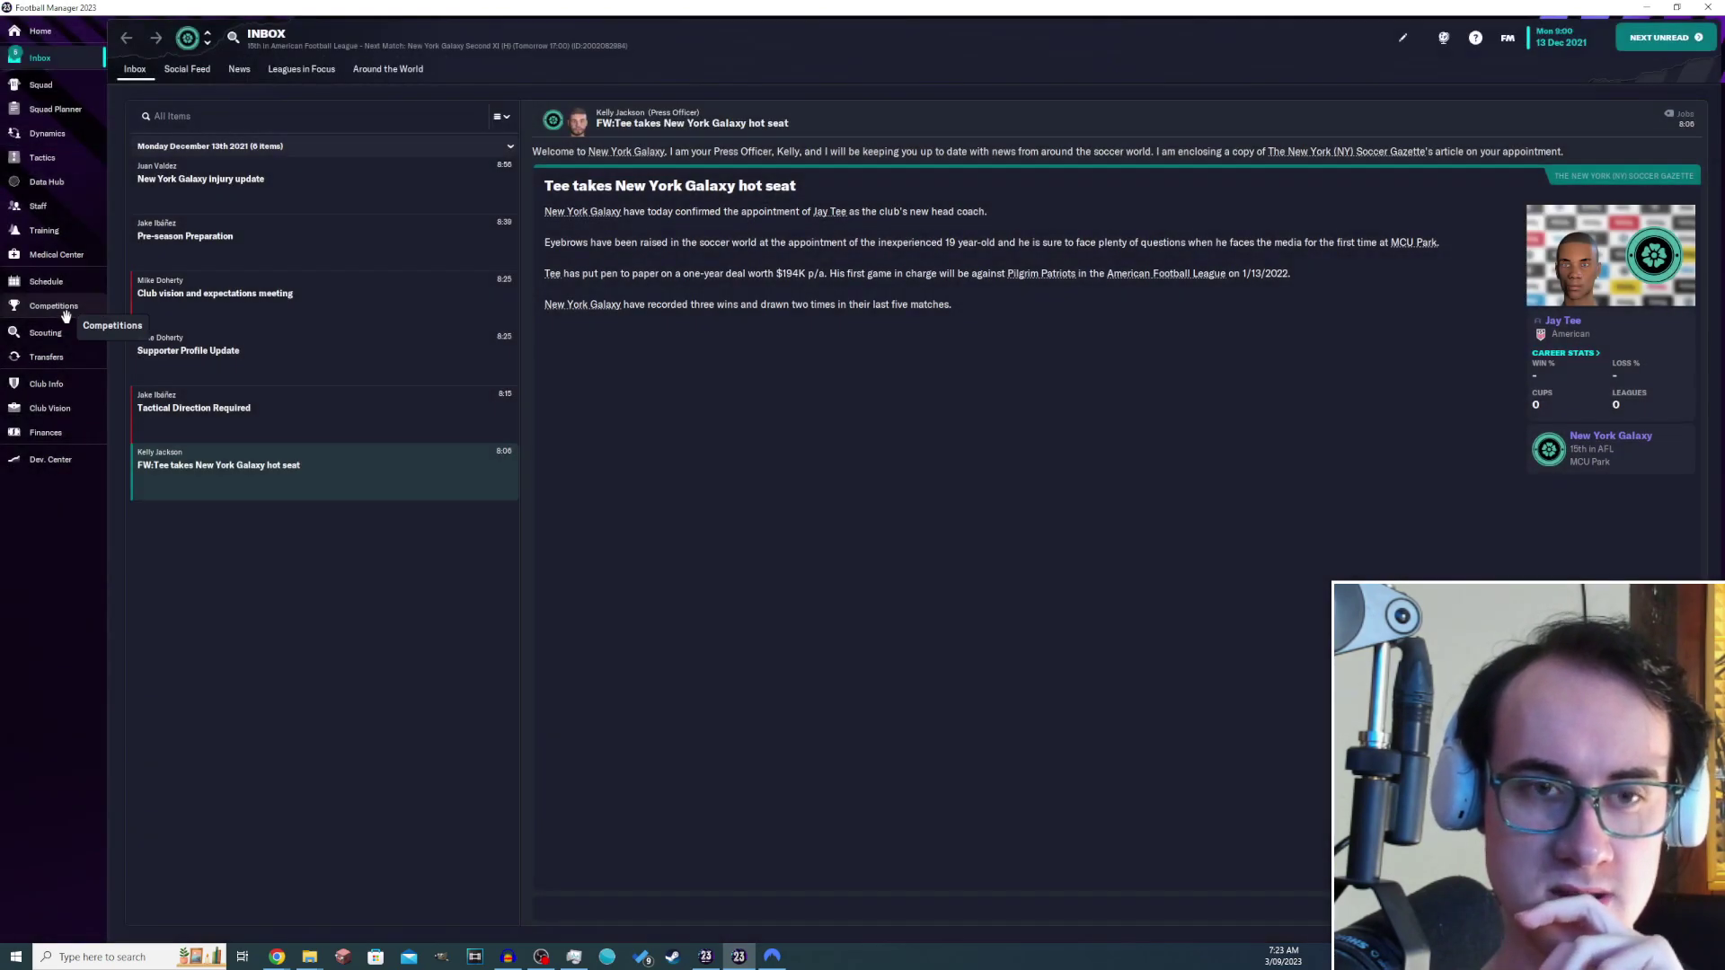
click(54, 307)
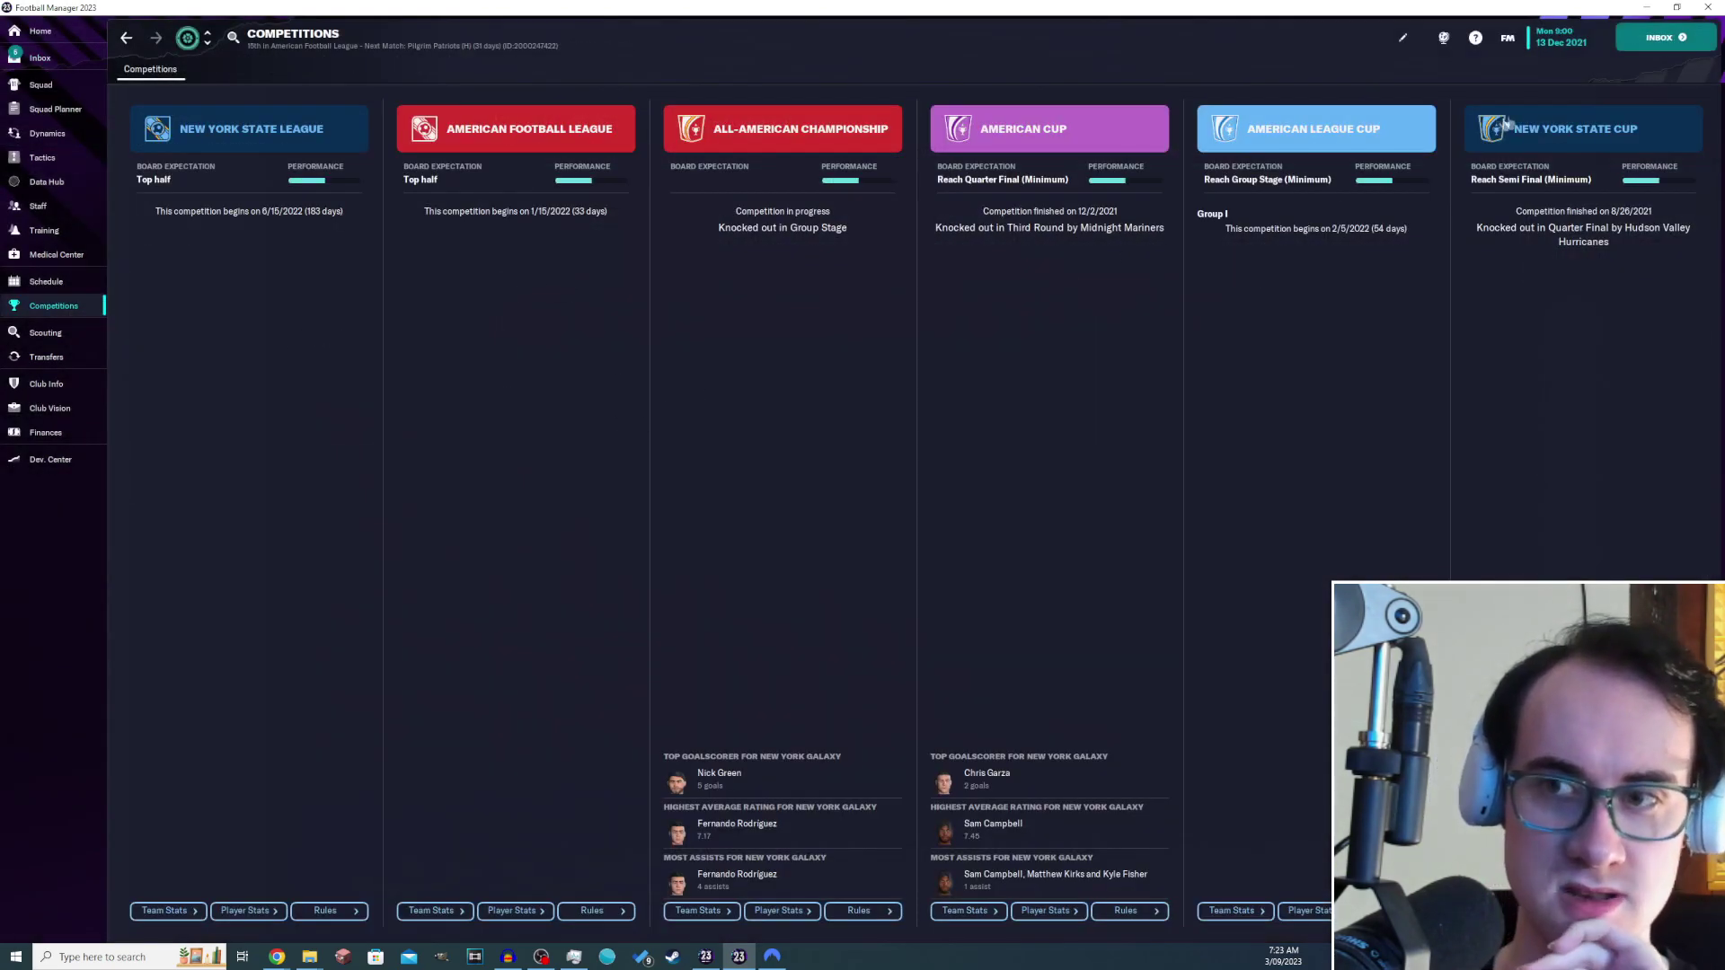
- Open the New York State League, then search 'new' to reach New York State League 2
click(287, 149)
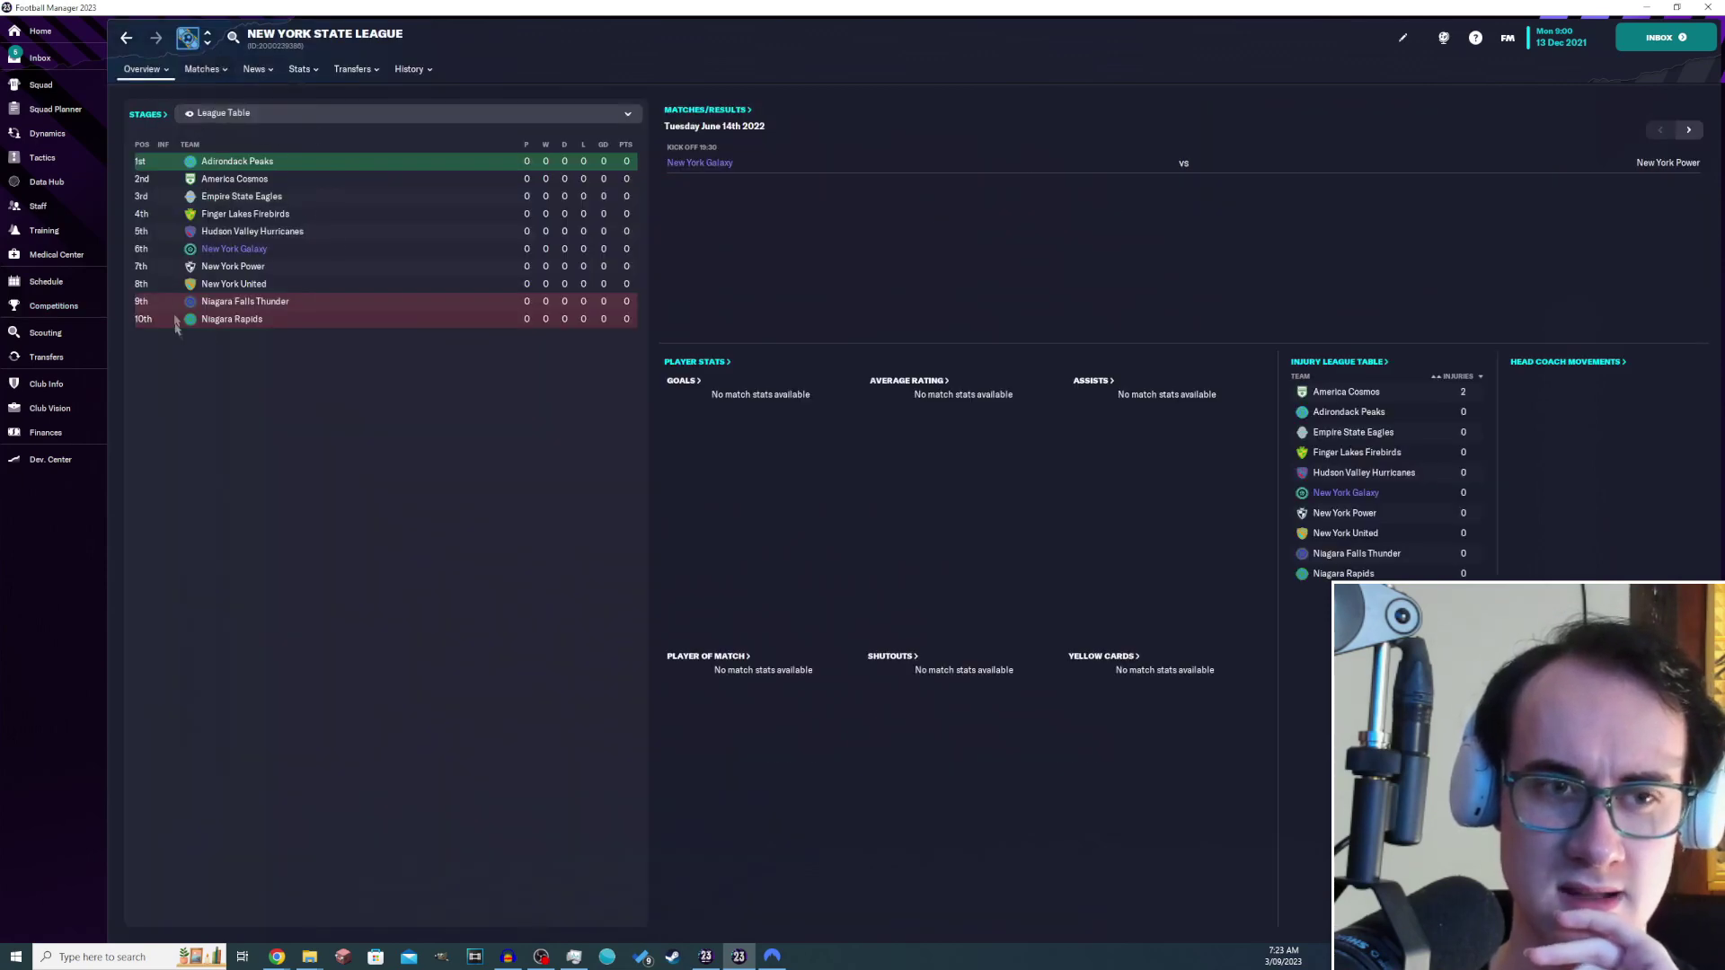
click(359, 41)
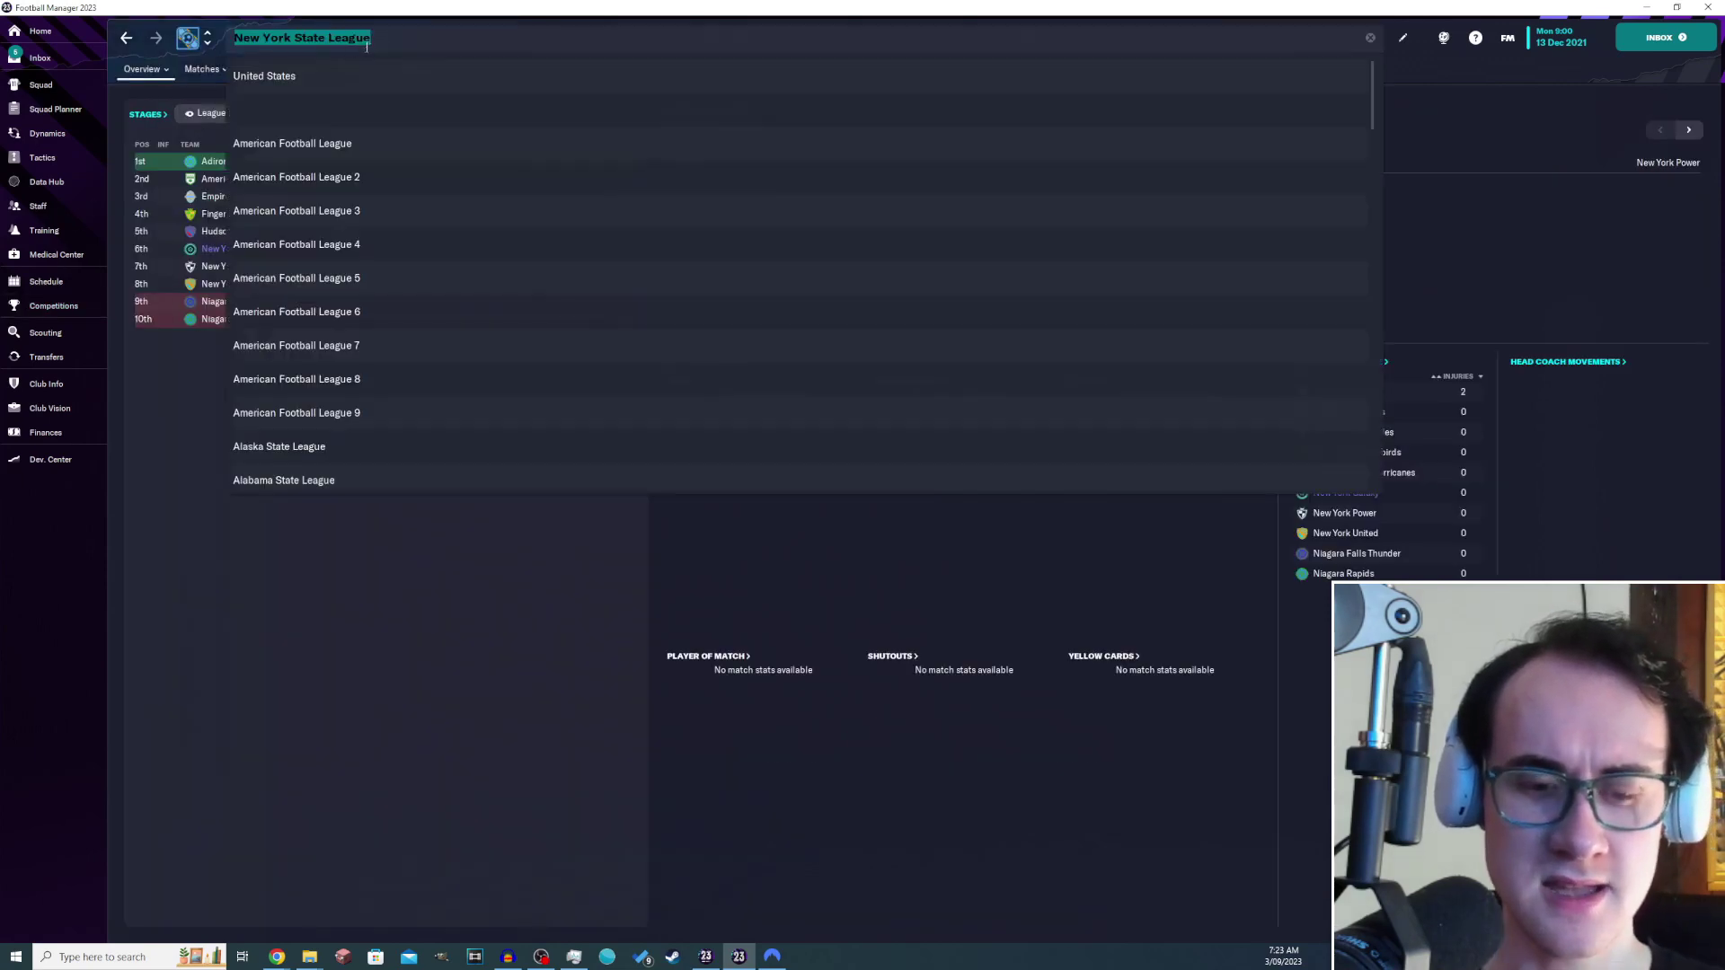
text(new state)
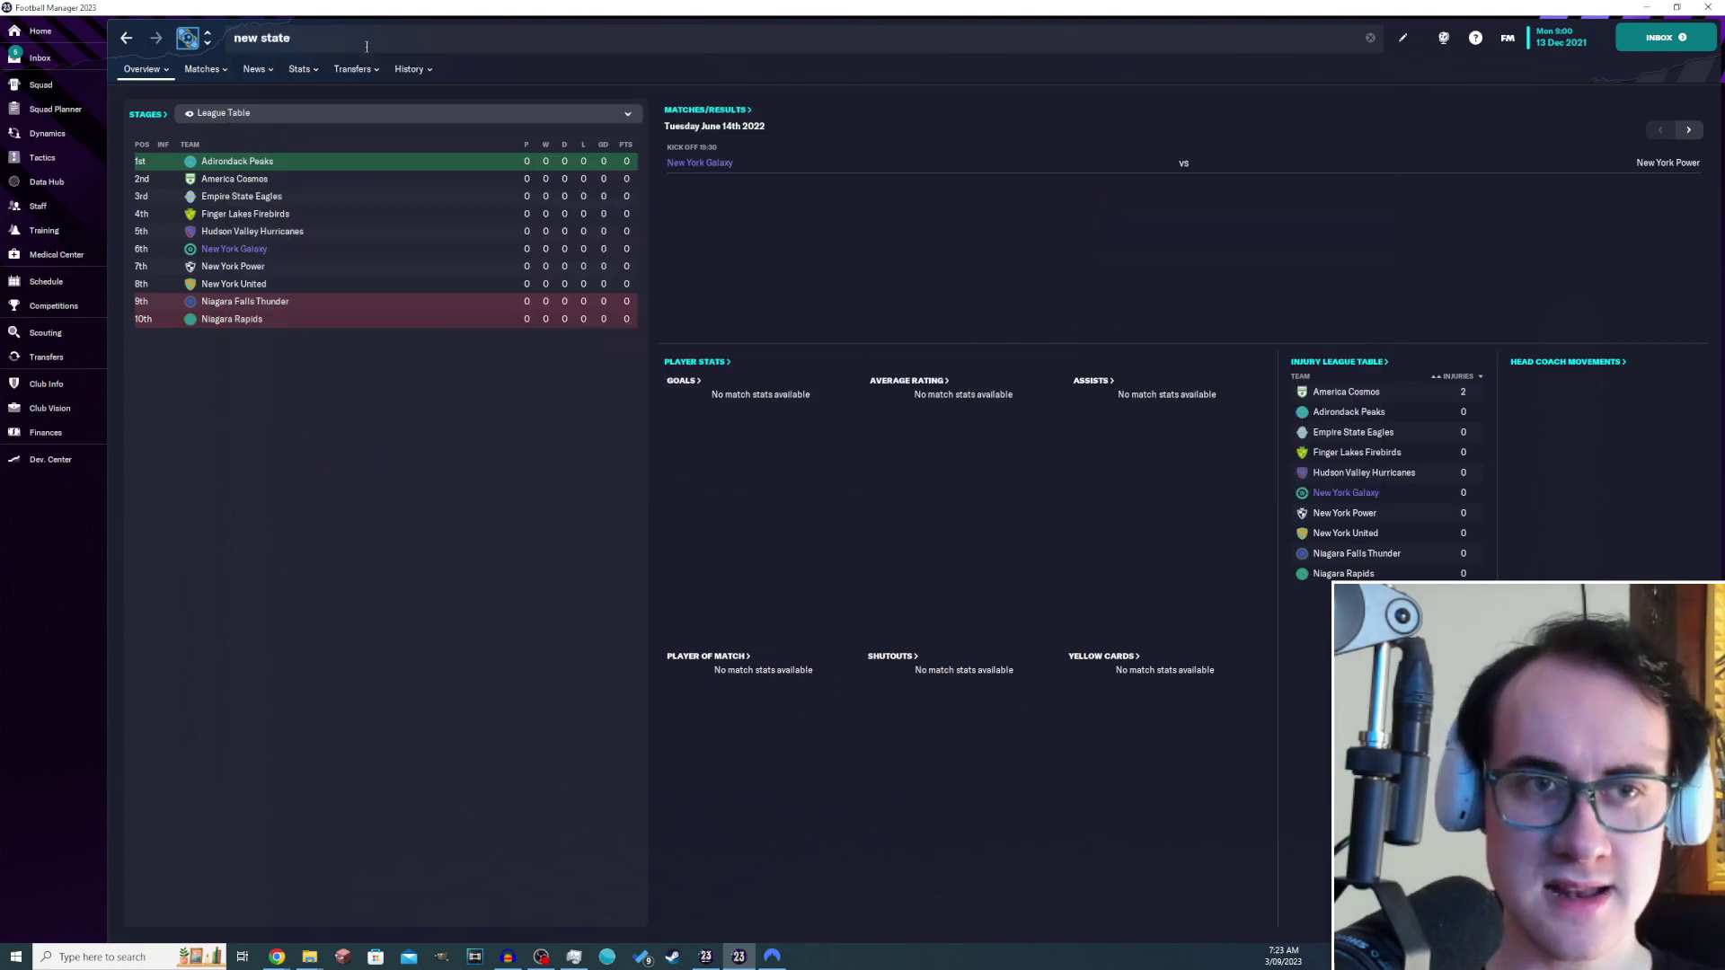
click(376, 73)
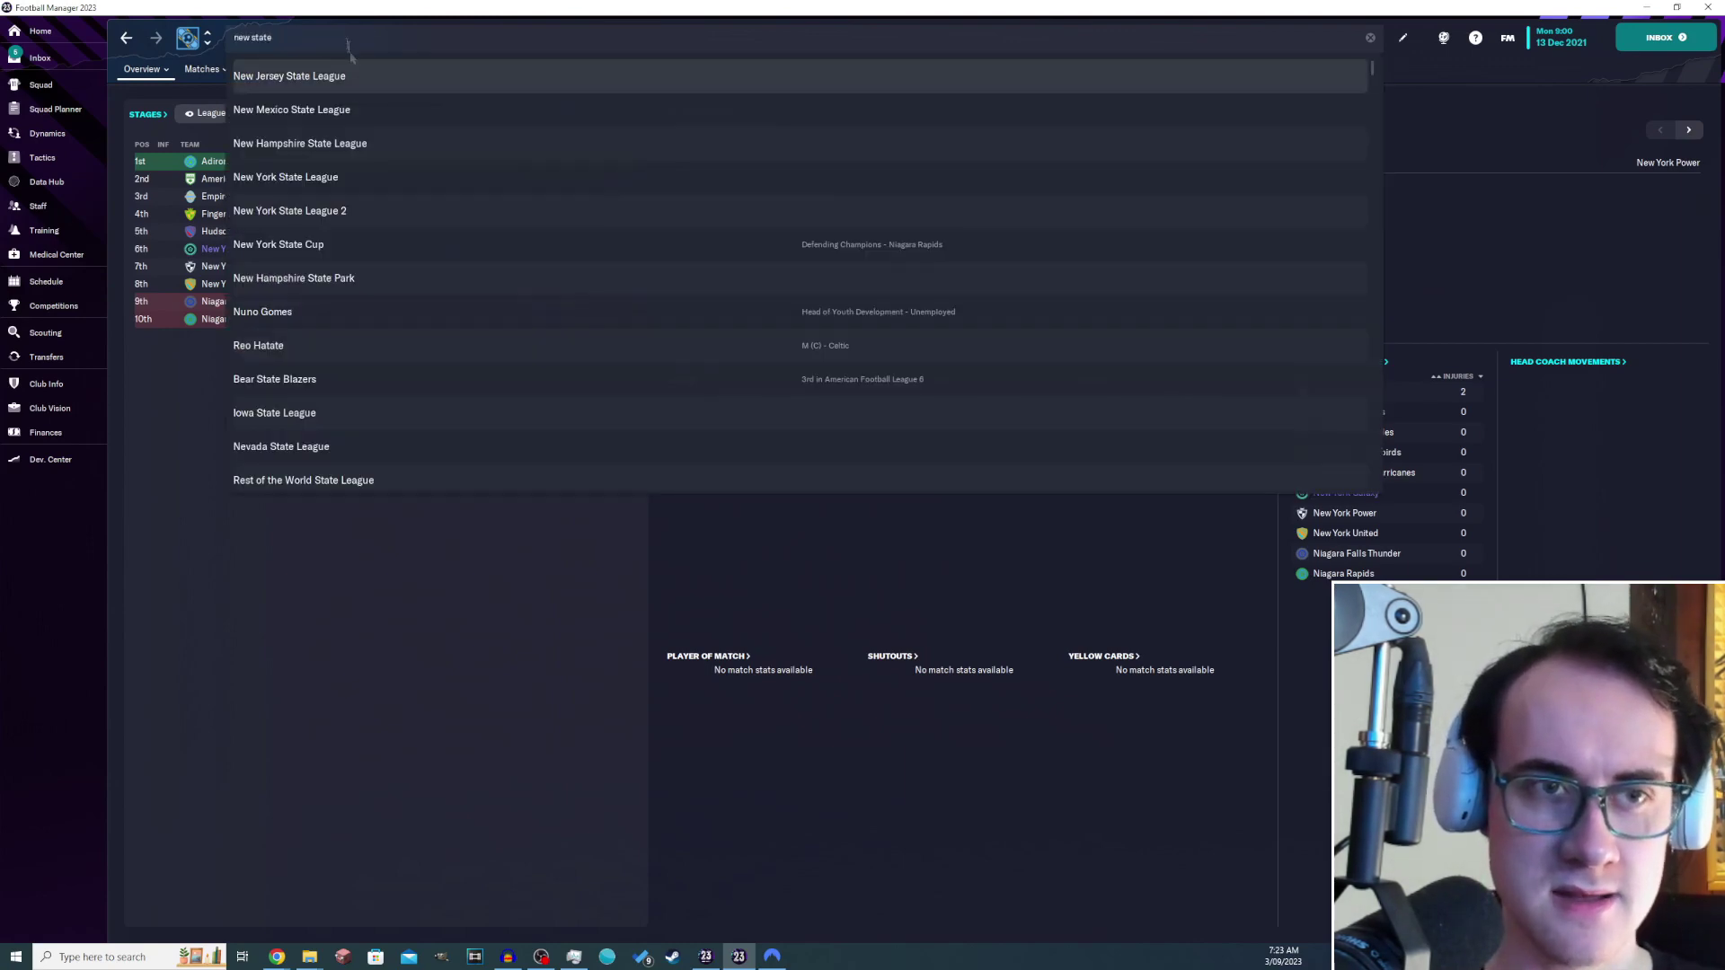
click(366, 215)
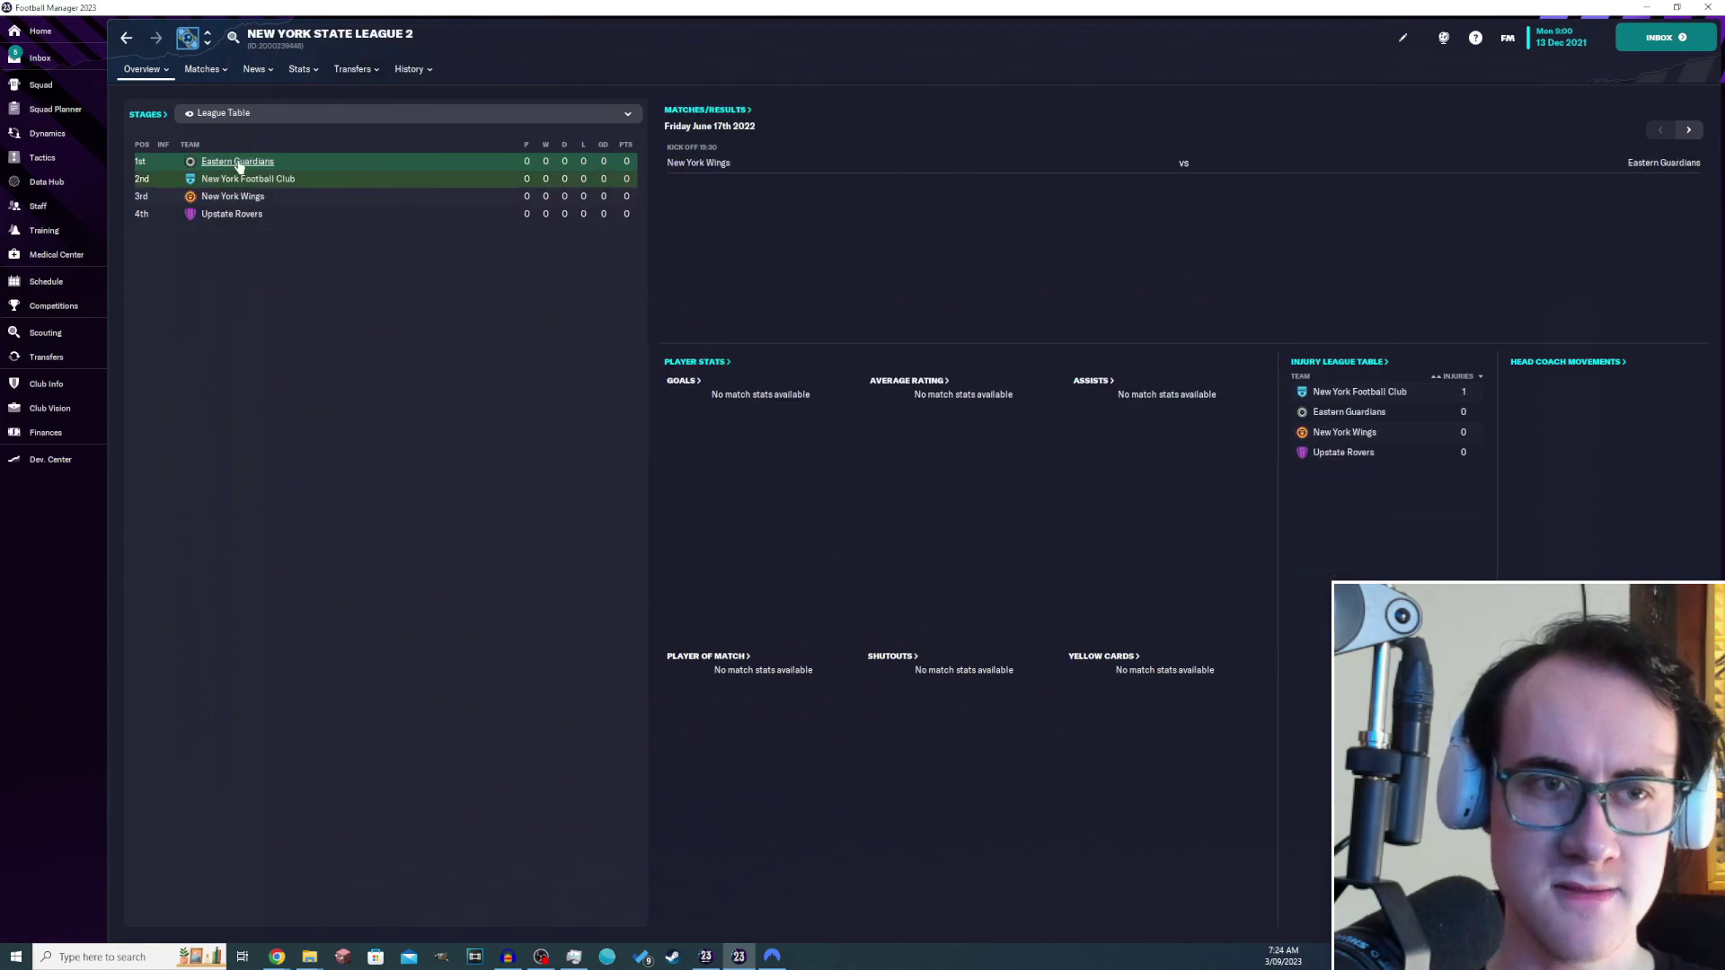
- Check Eastern Guardians' club page, fixture schedule and staff overview
click(259, 165)
click(363, 72)
scroll(377, 262, down, 10)
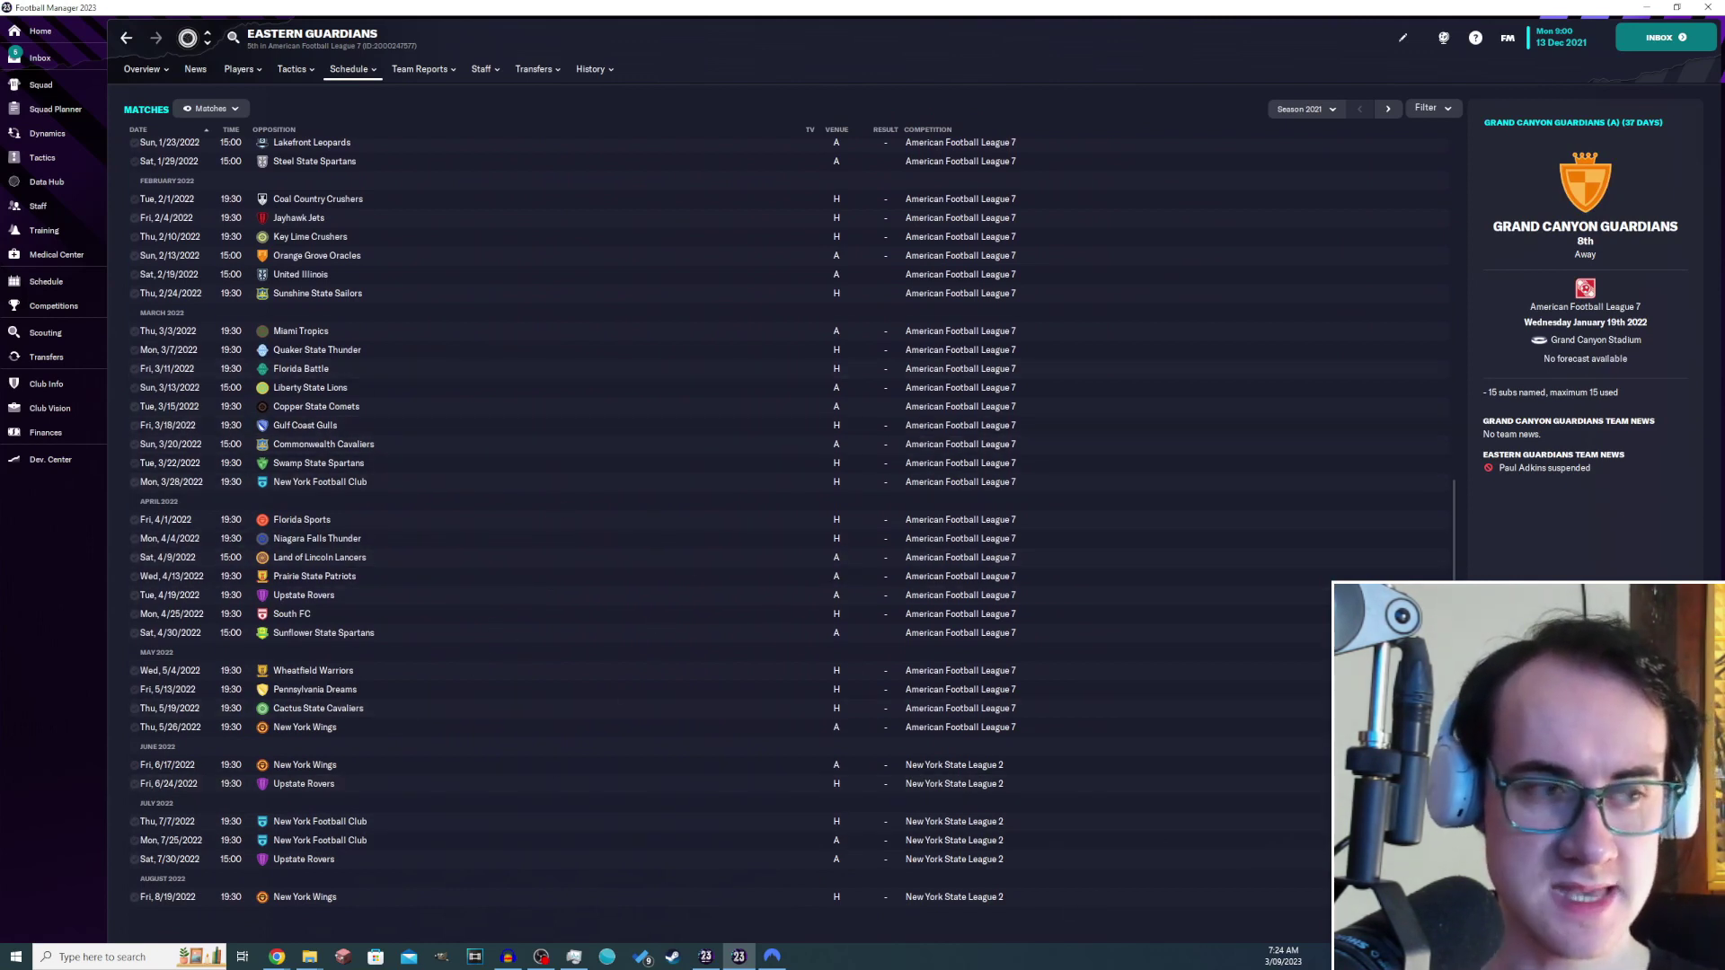
click(39, 207)
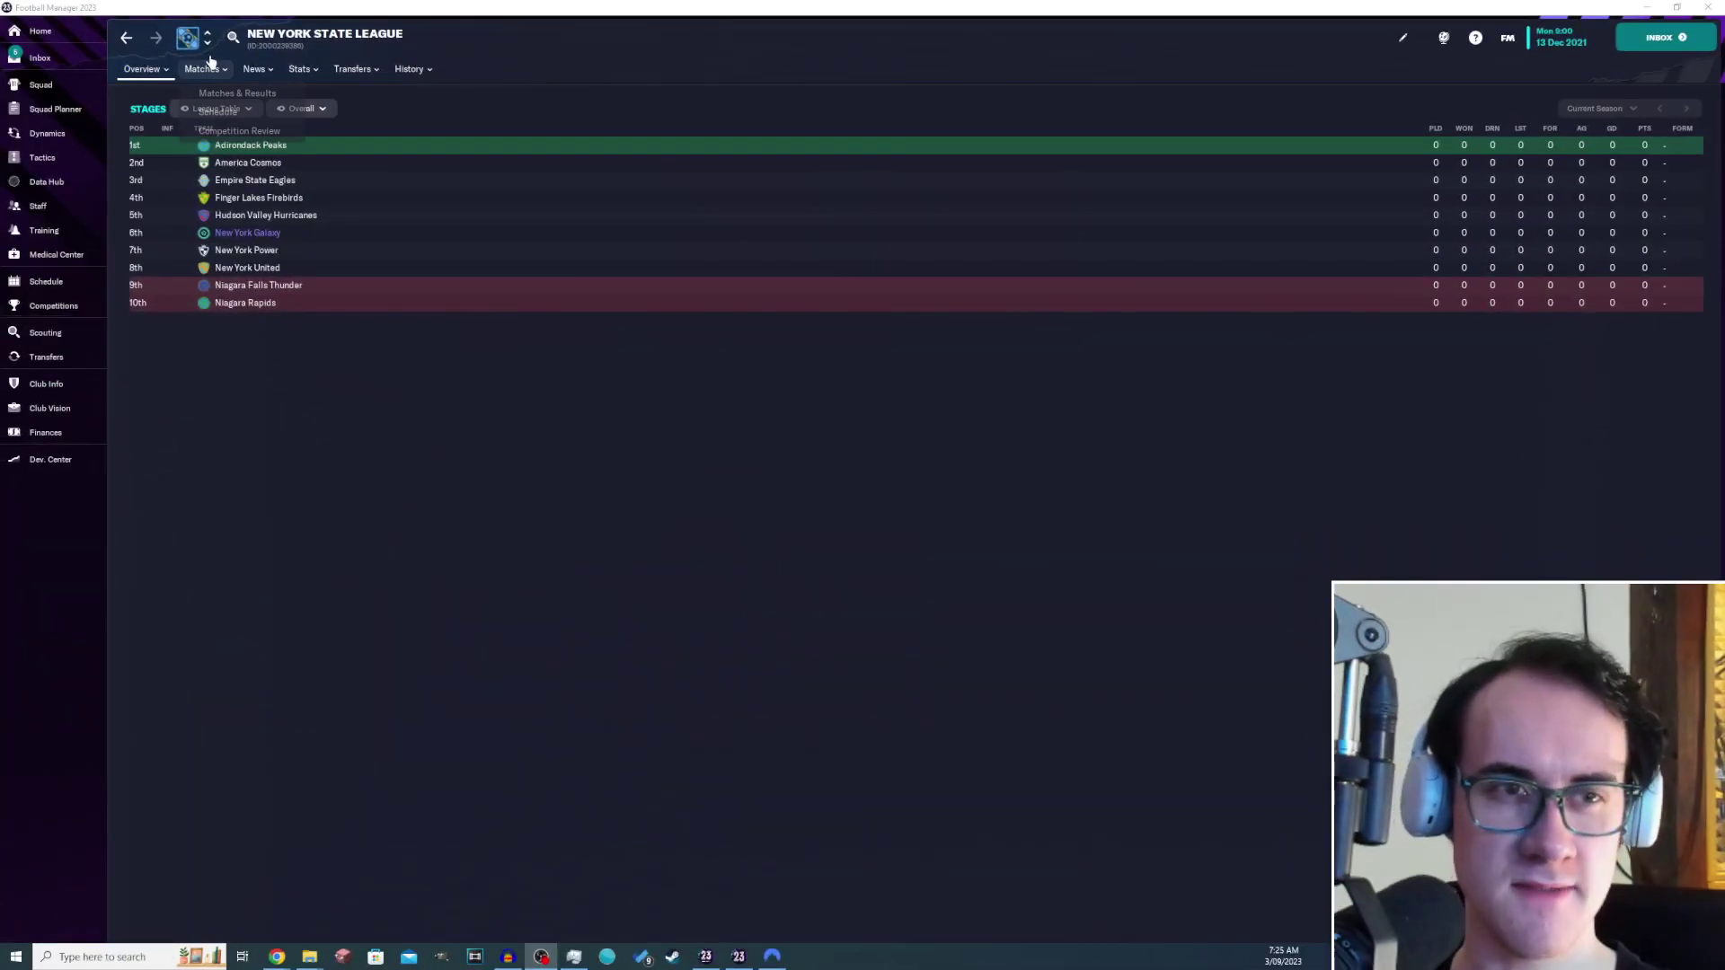
- Cycle forward through the state leagues from North Carolina to Washington D.C
click(208, 44)
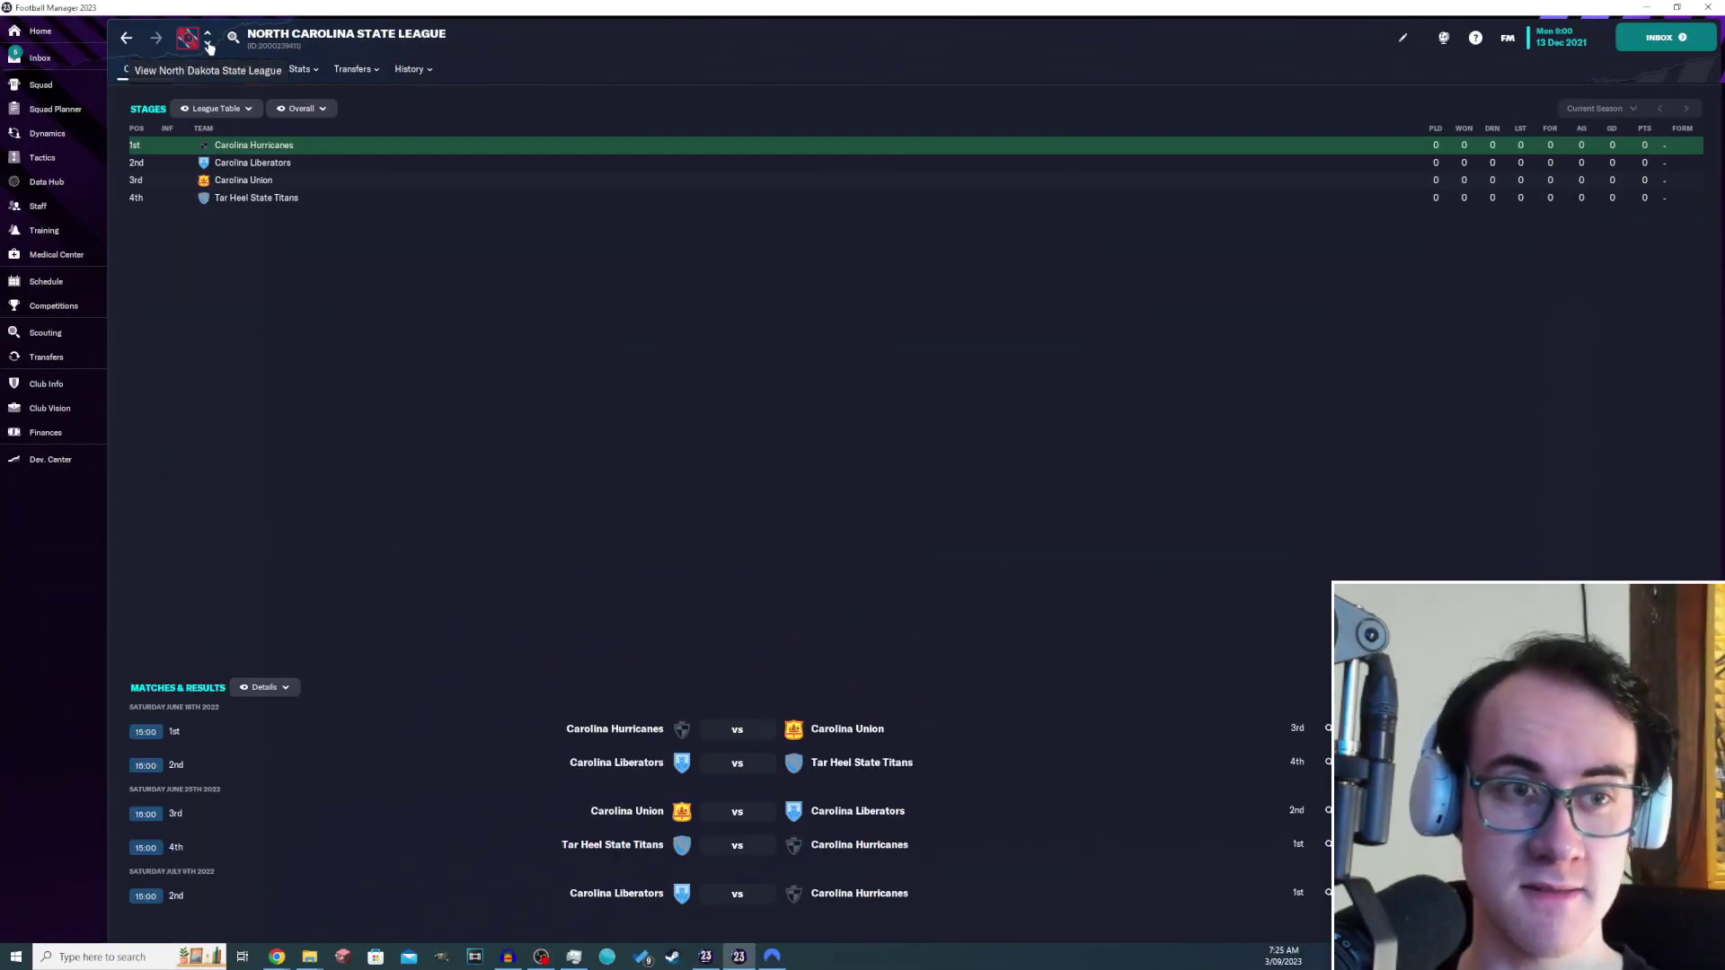
click(208, 45)
click(208, 45)
click(209, 45)
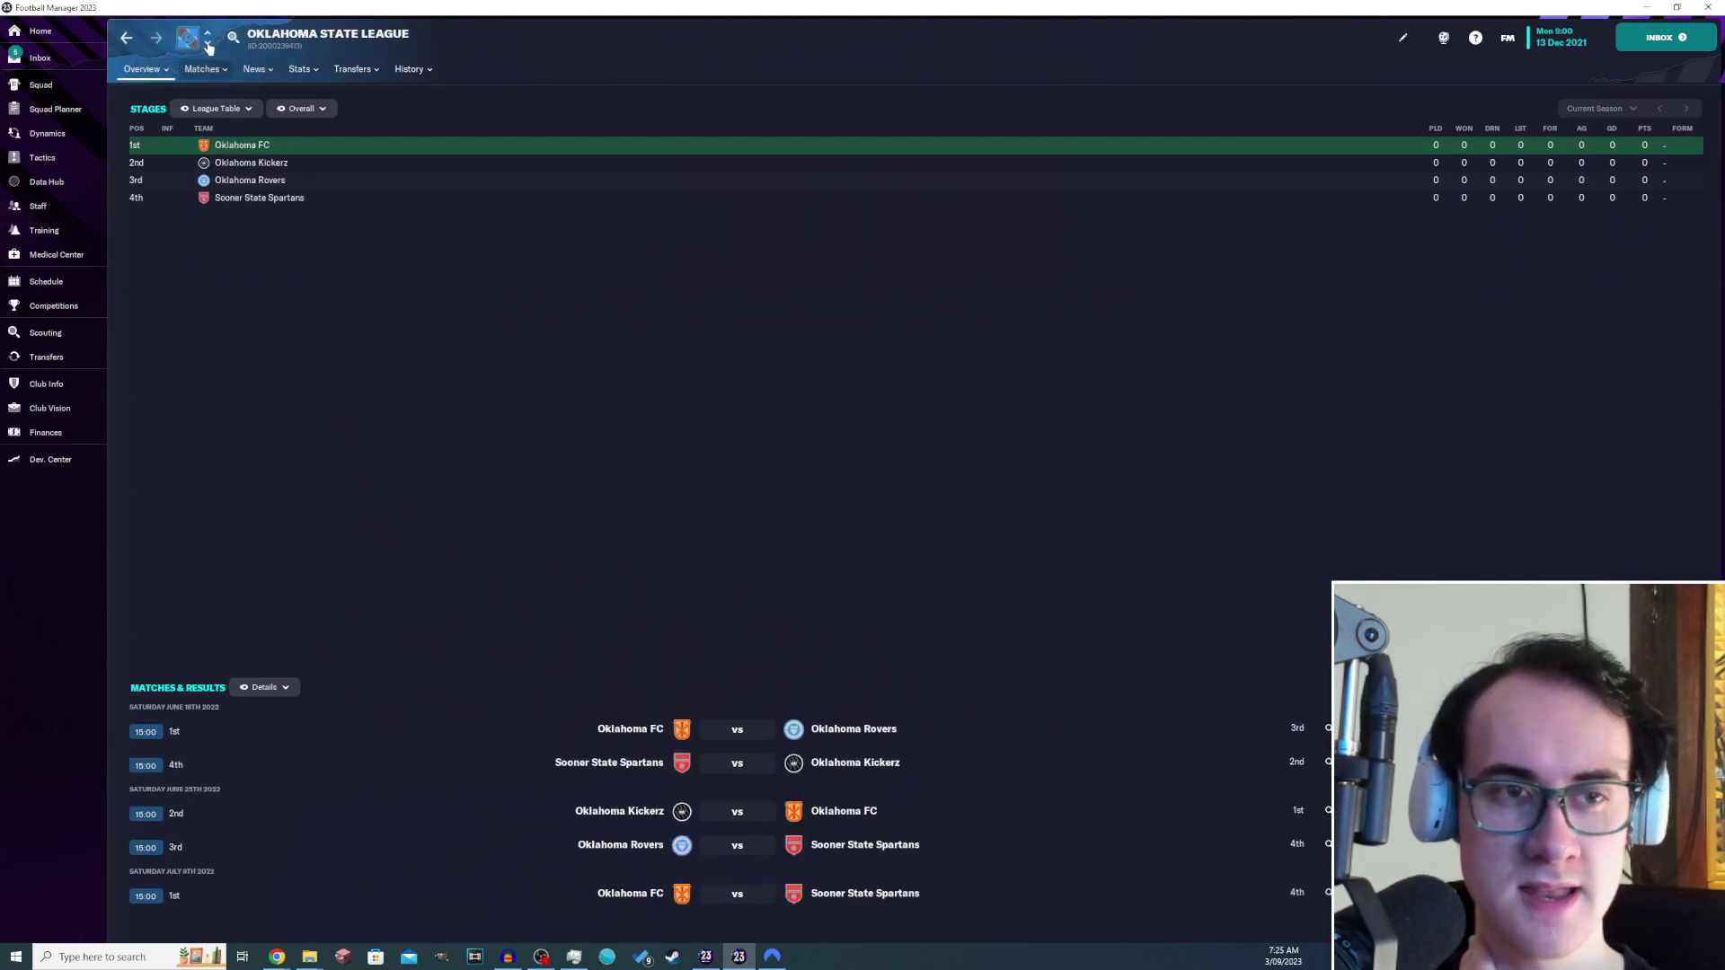
click(208, 46)
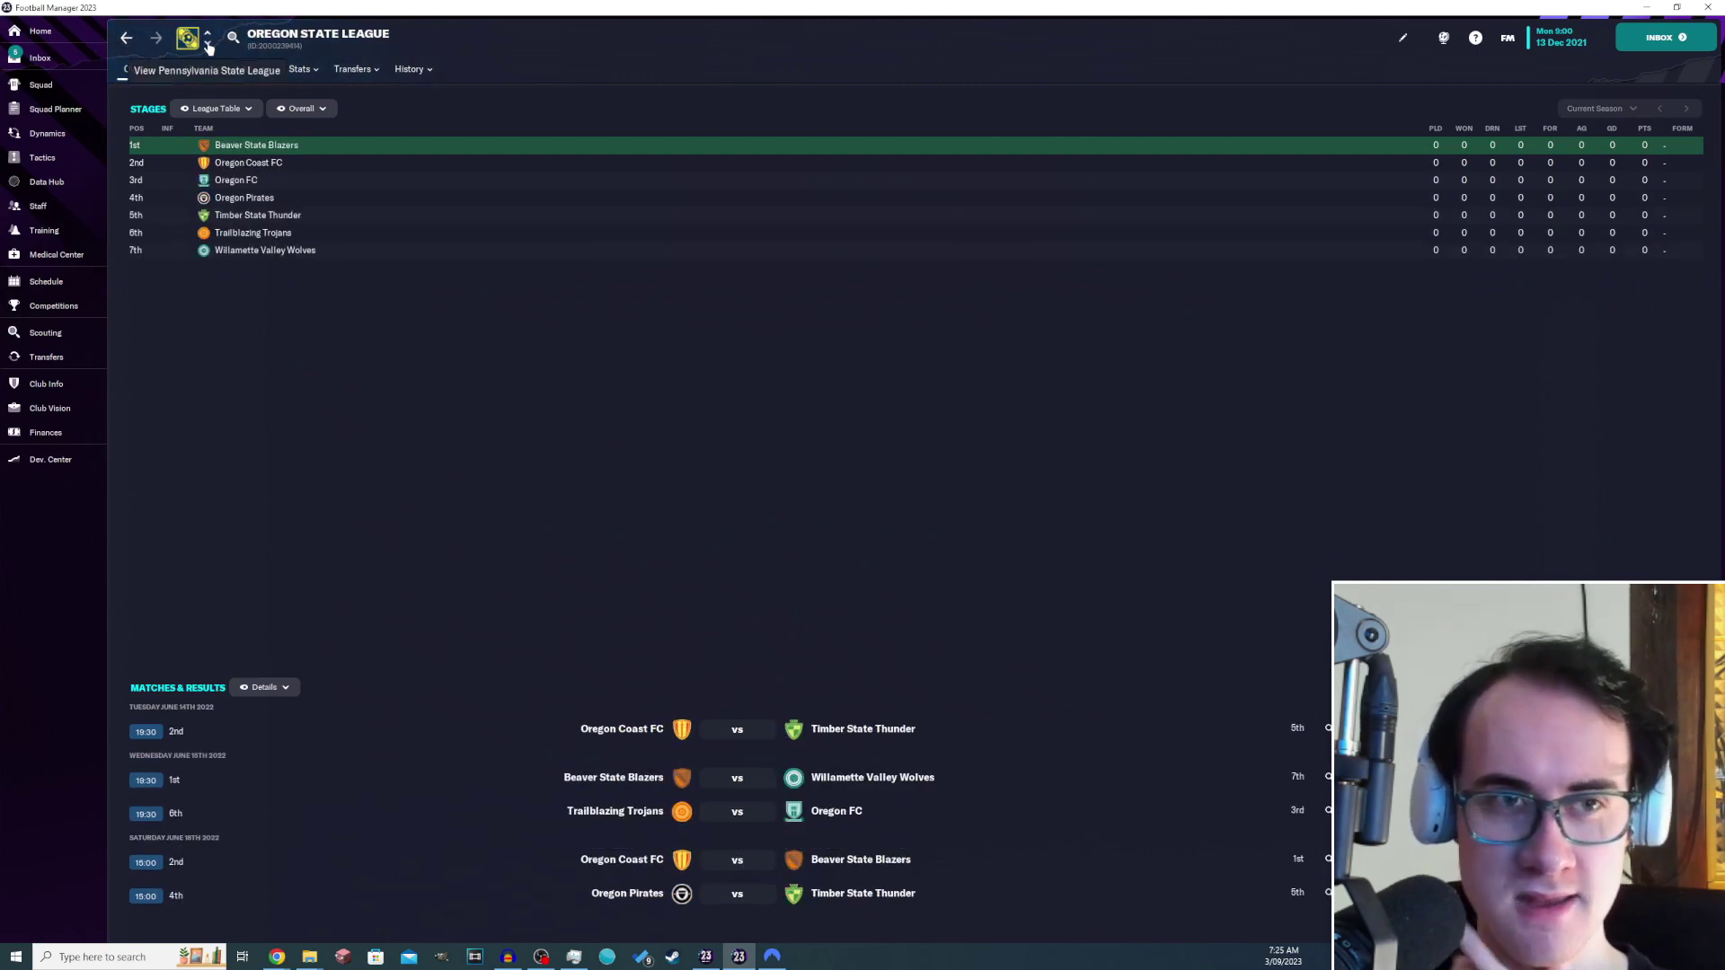
click(209, 43)
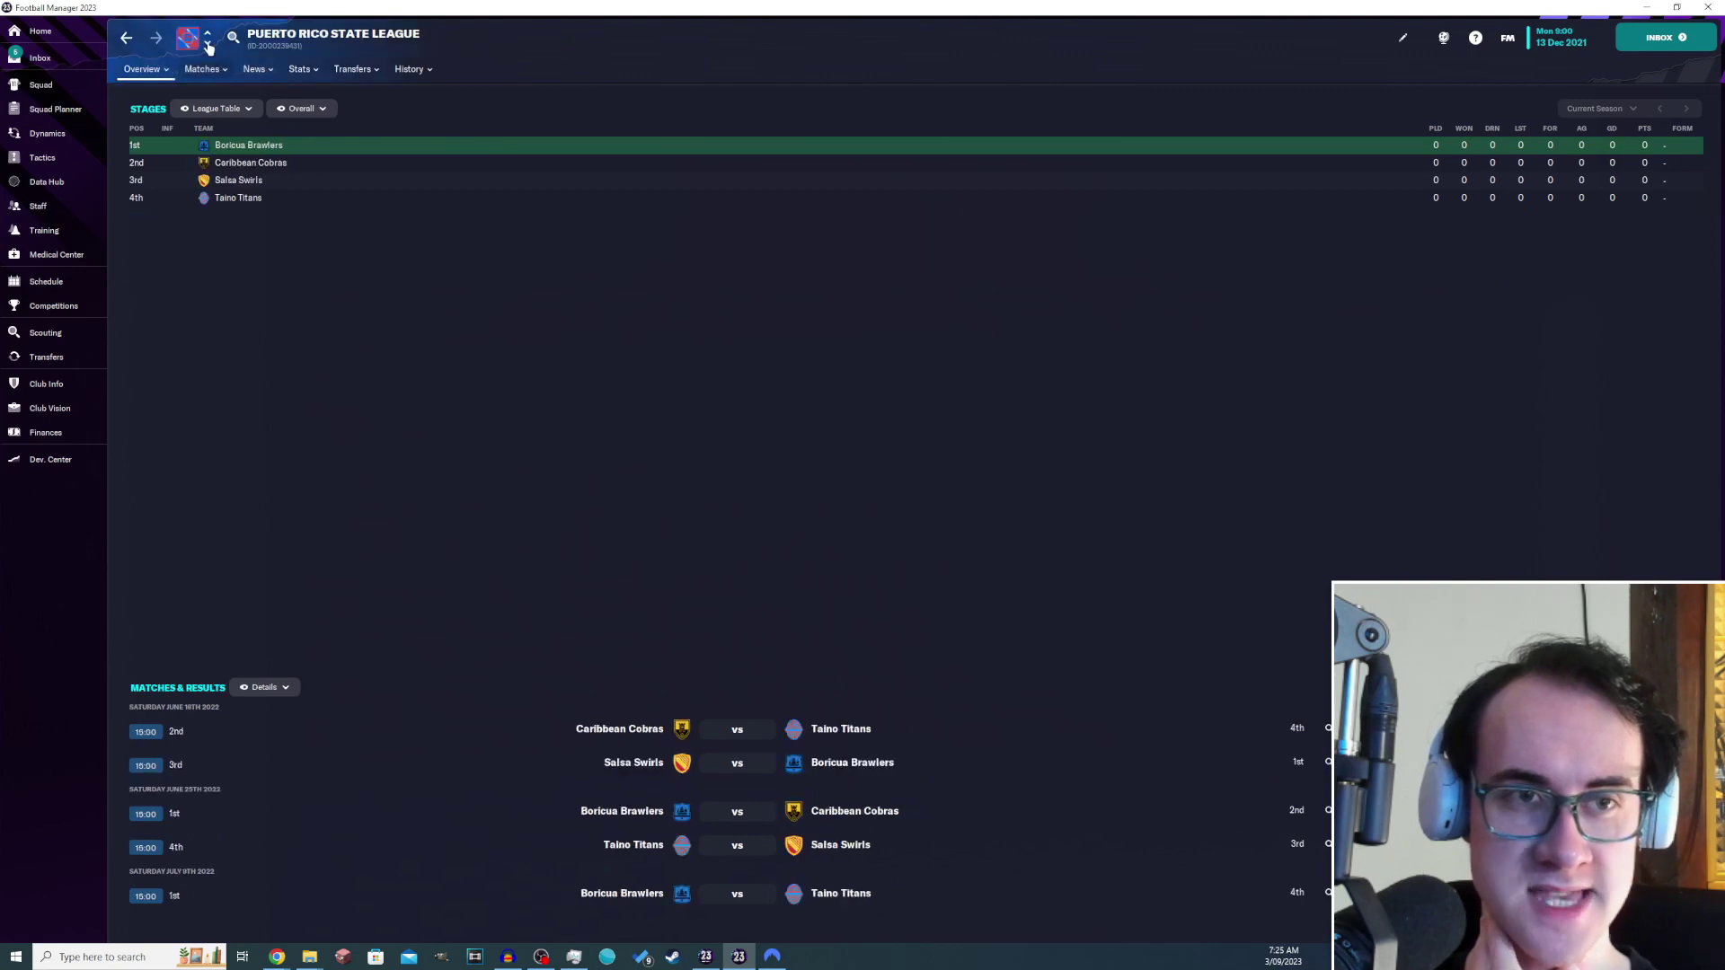
click(208, 44)
click(208, 43)
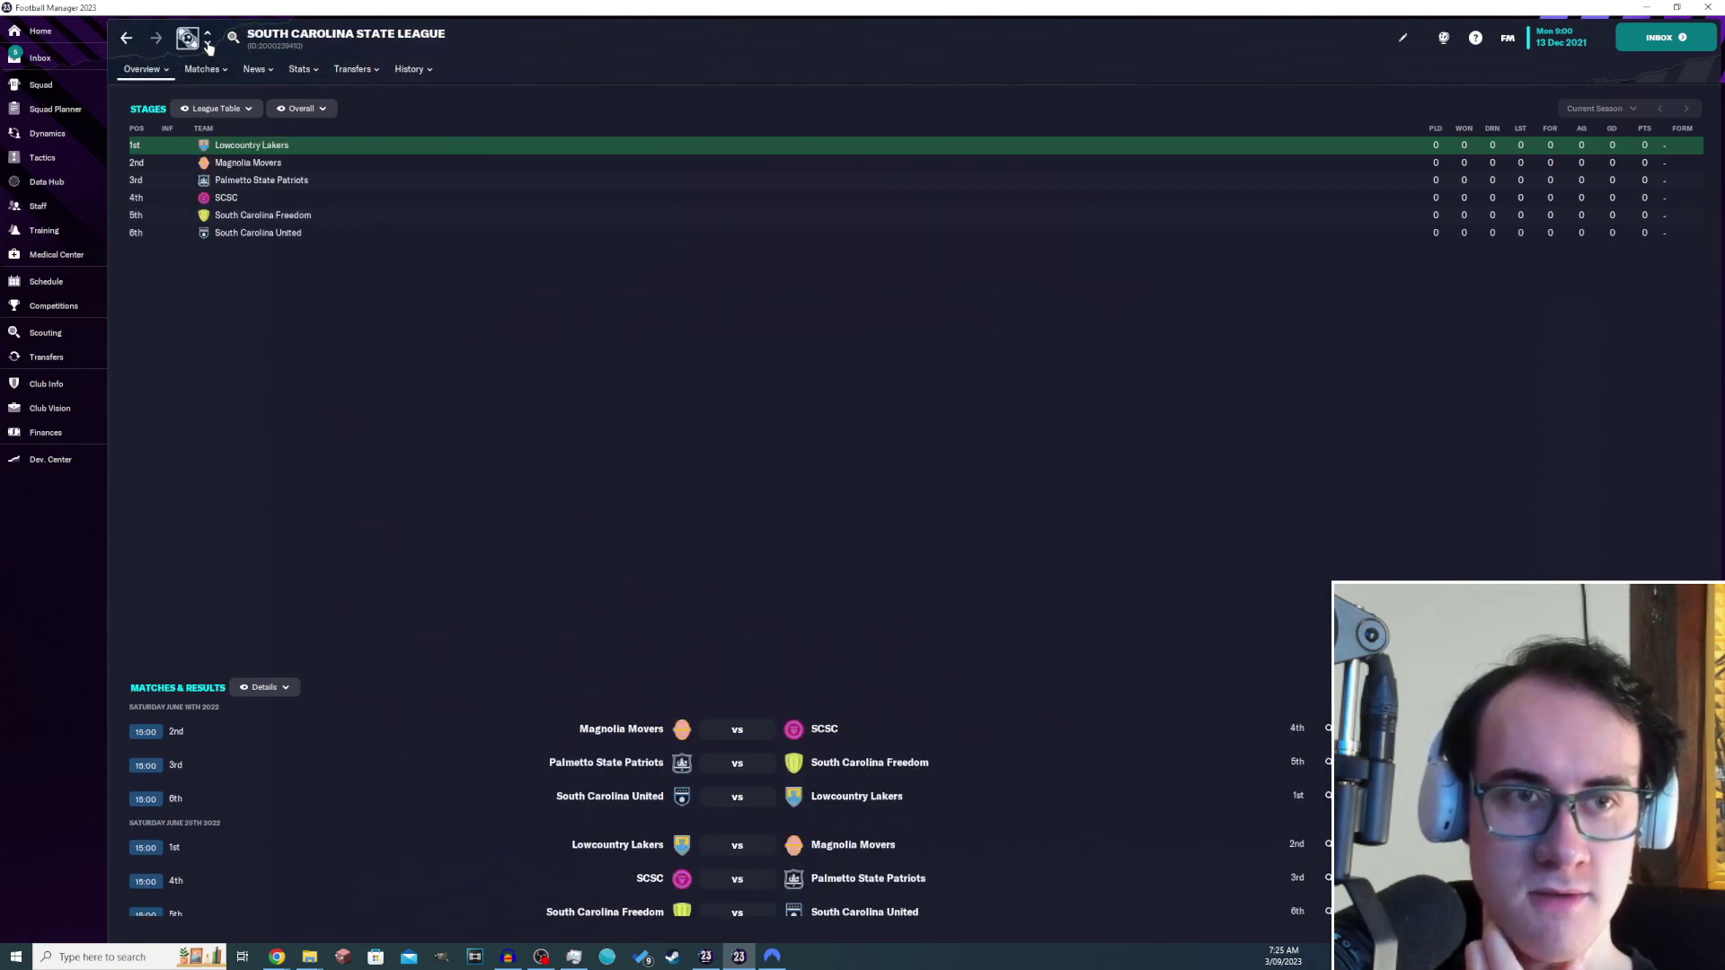
click(209, 45)
click(209, 45)
click(207, 36)
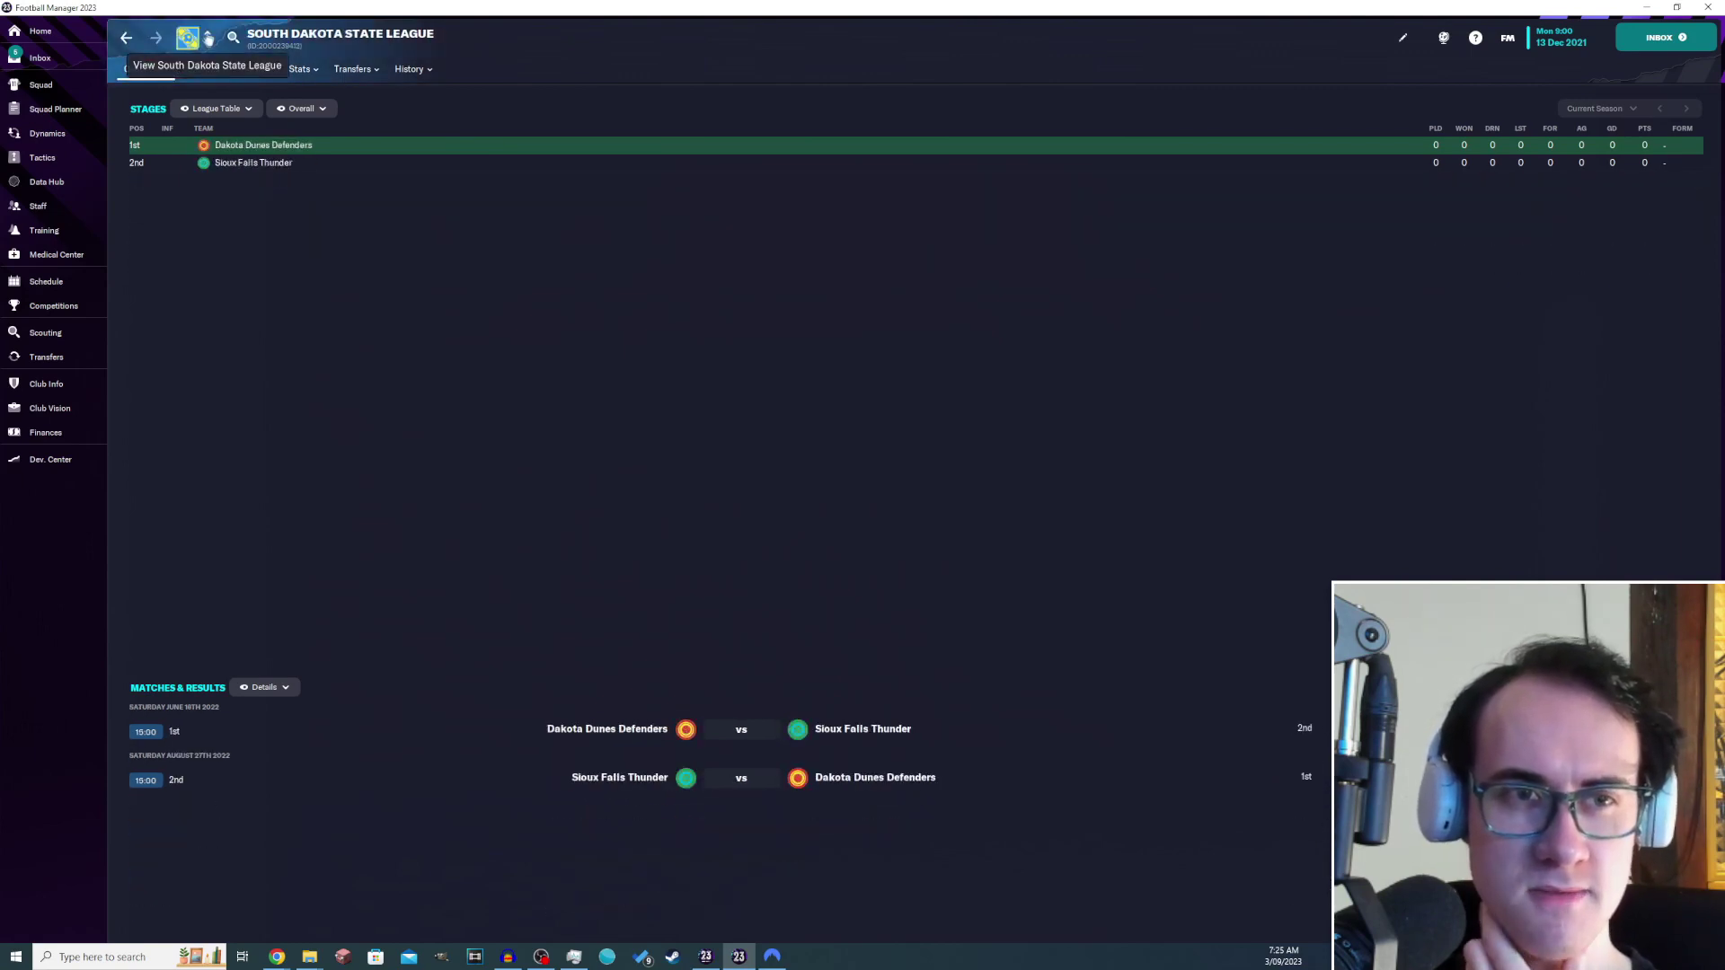
click(208, 43)
click(209, 43)
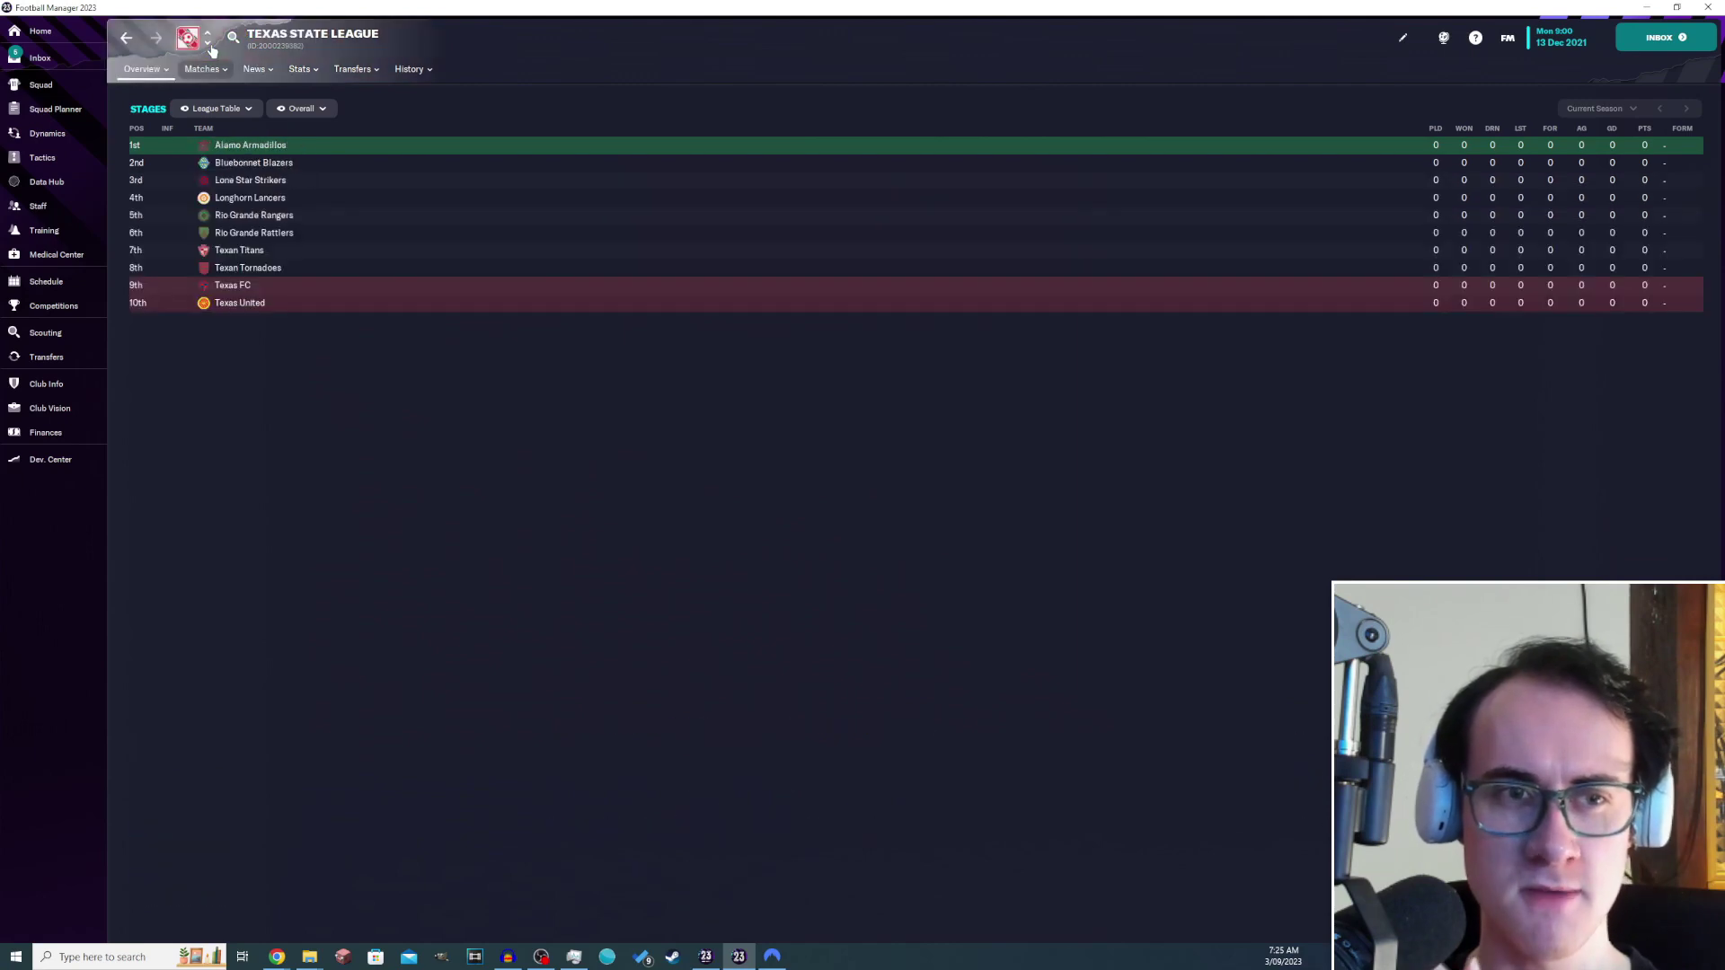
click(209, 45)
click(209, 44)
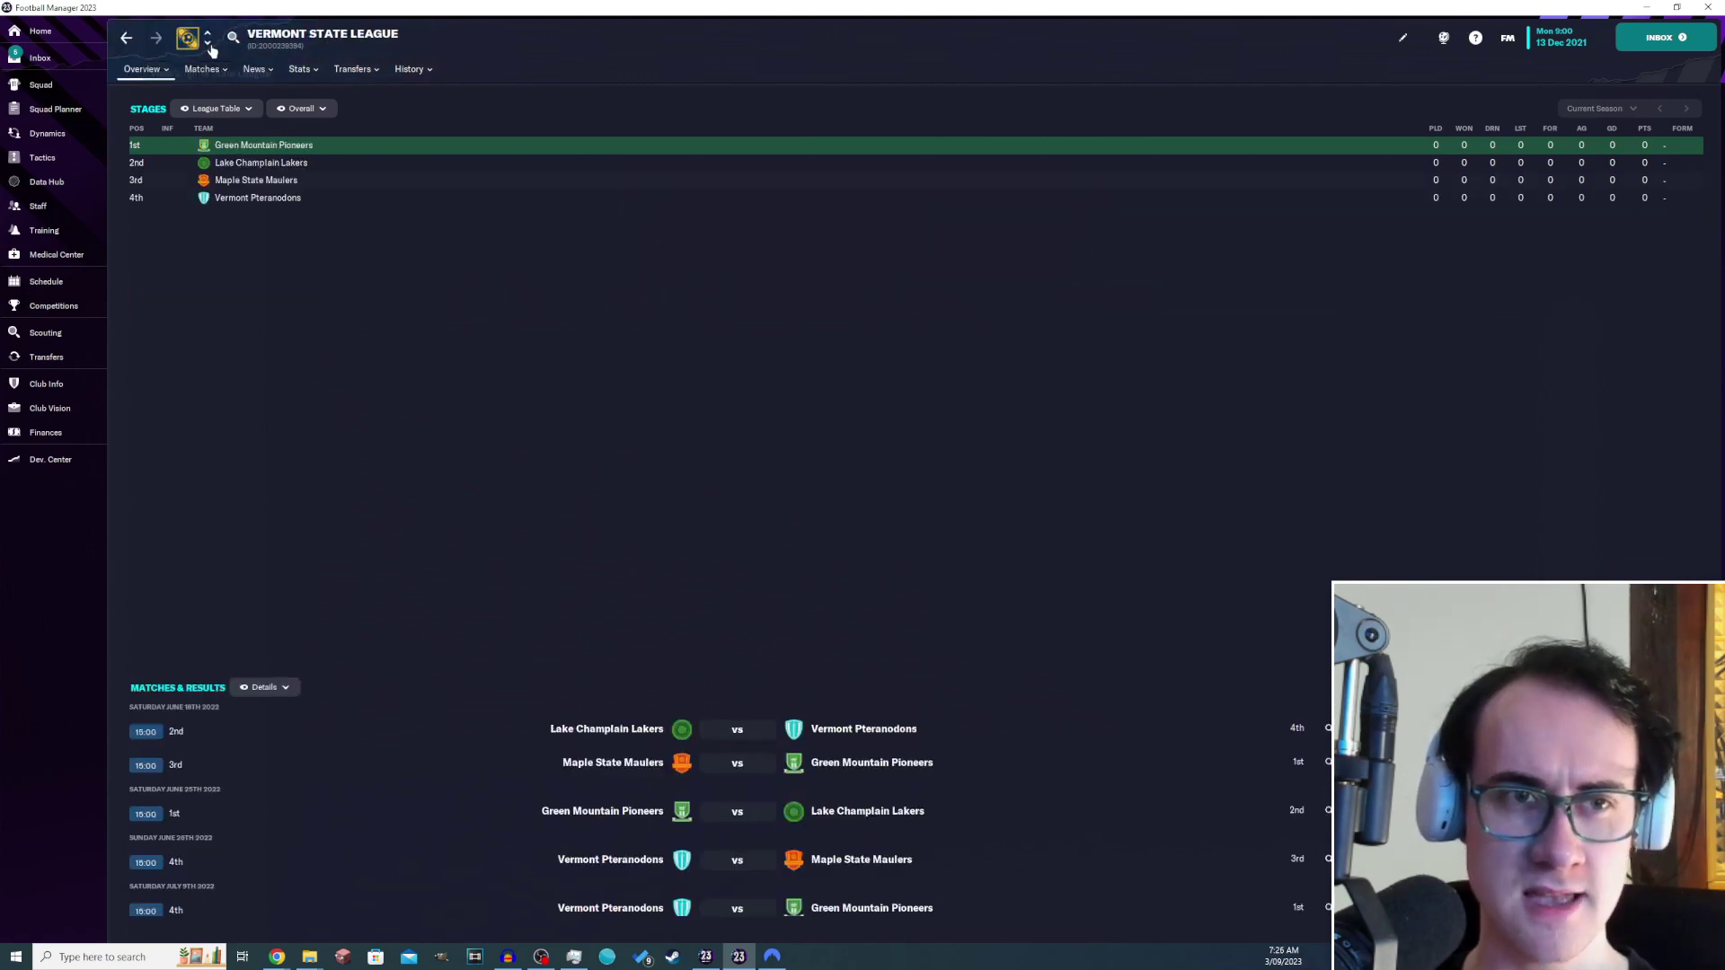
click(209, 45)
click(209, 45)
click(209, 45)
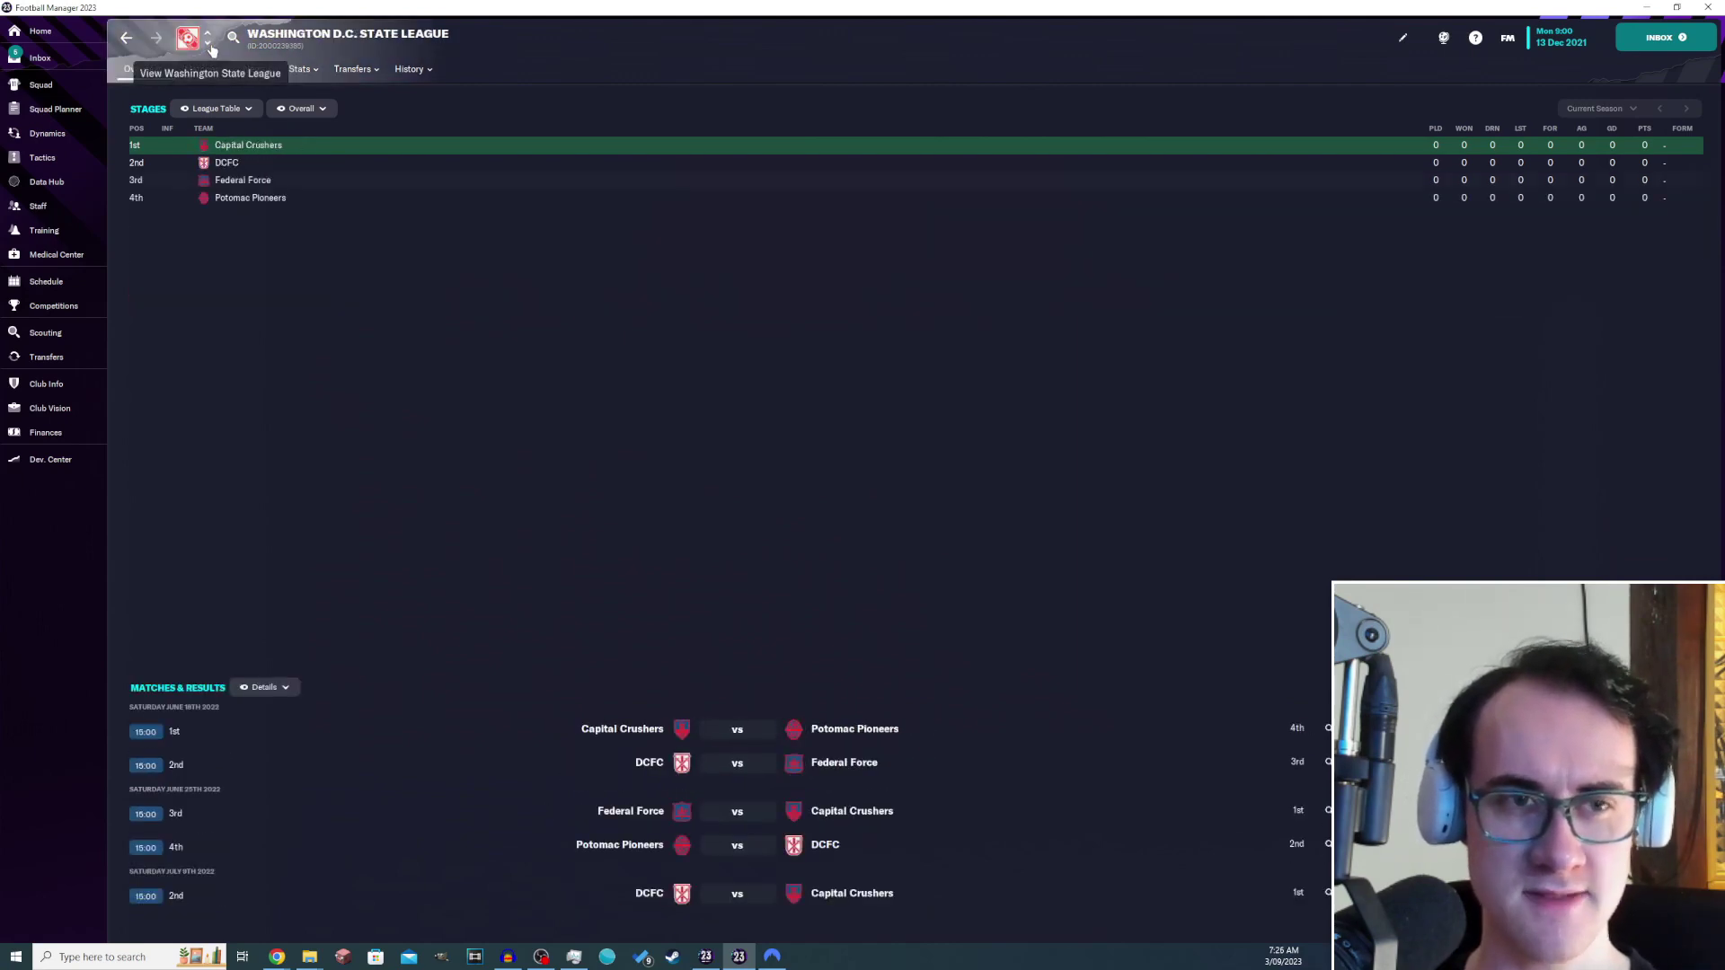
- Step back through Vermont and Rhode Island to the Ohio State League table
click(209, 36)
click(210, 36)
click(209, 36)
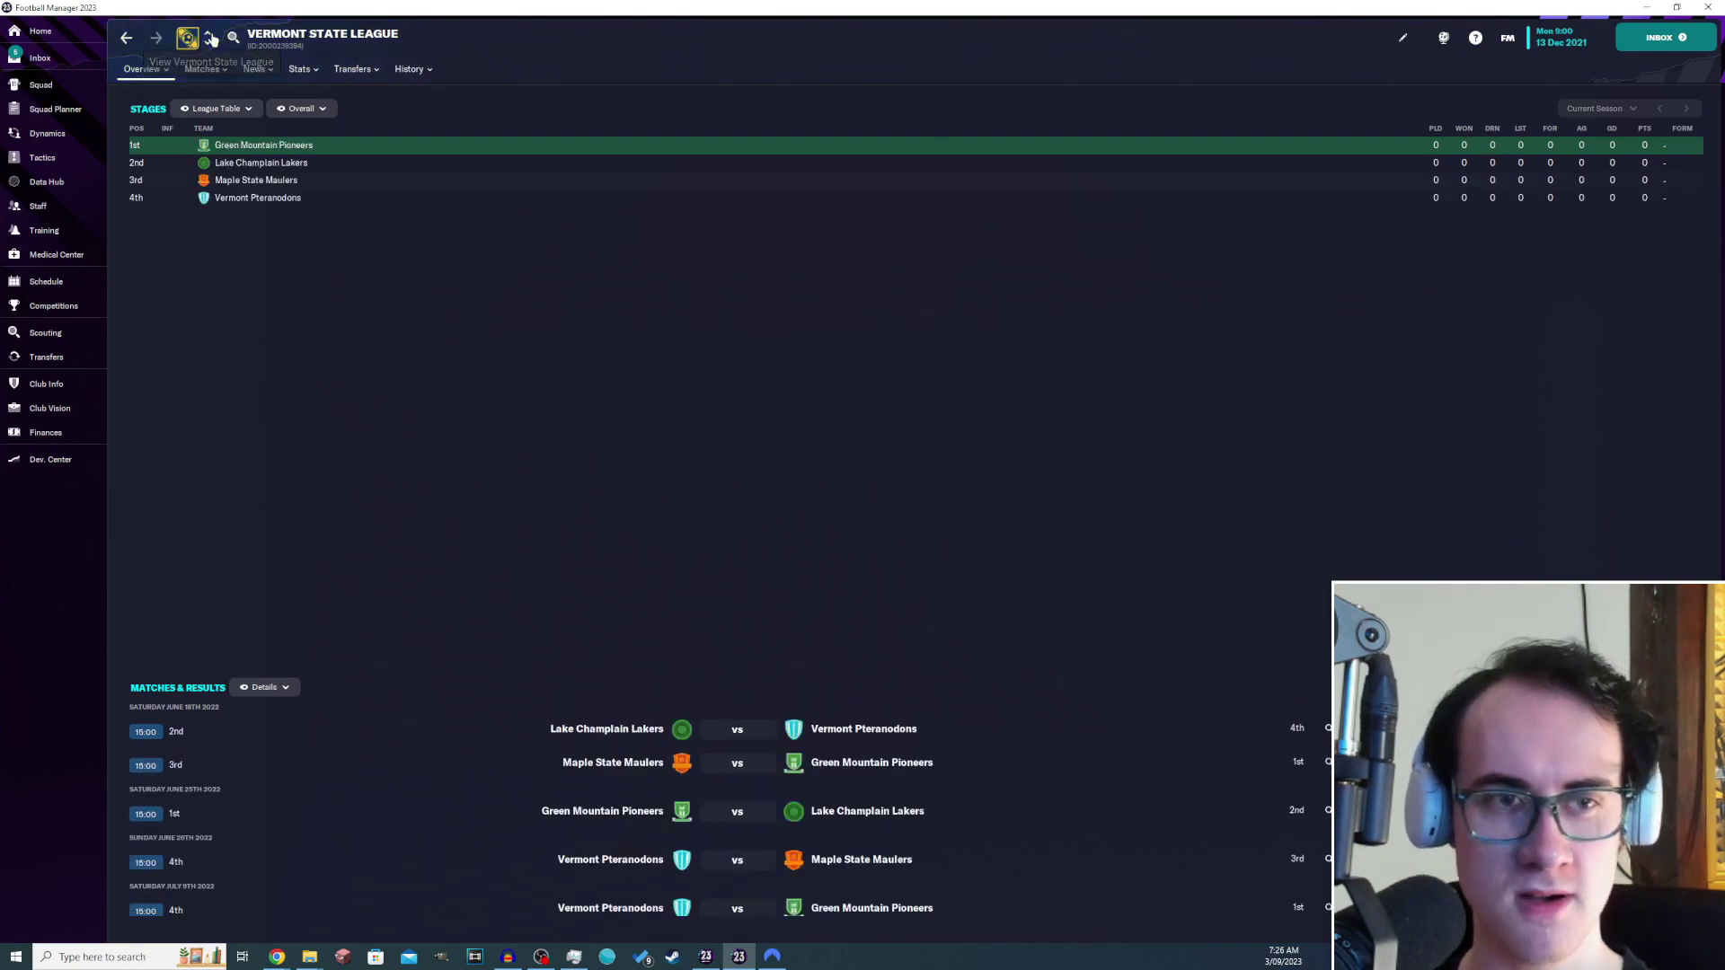
click(209, 36)
click(210, 36)
click(210, 36)
click(209, 36)
click(210, 36)
click(209, 36)
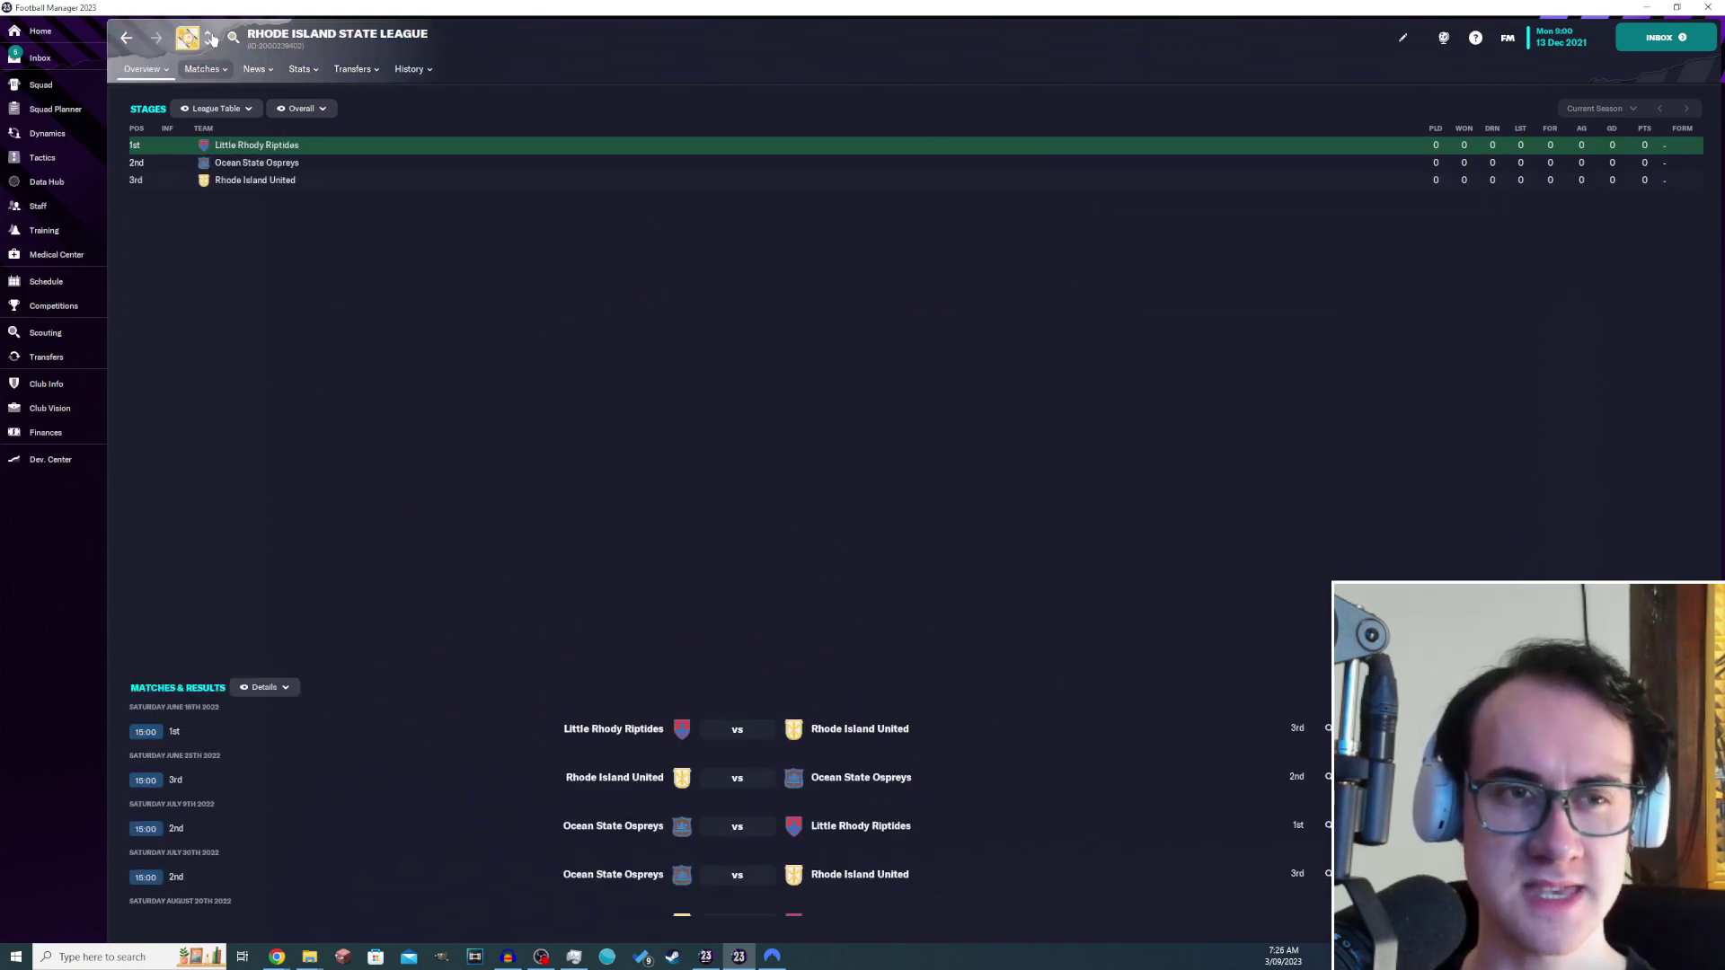
click(210, 36)
click(209, 36)
click(210, 36)
click(210, 36)
click(209, 36)
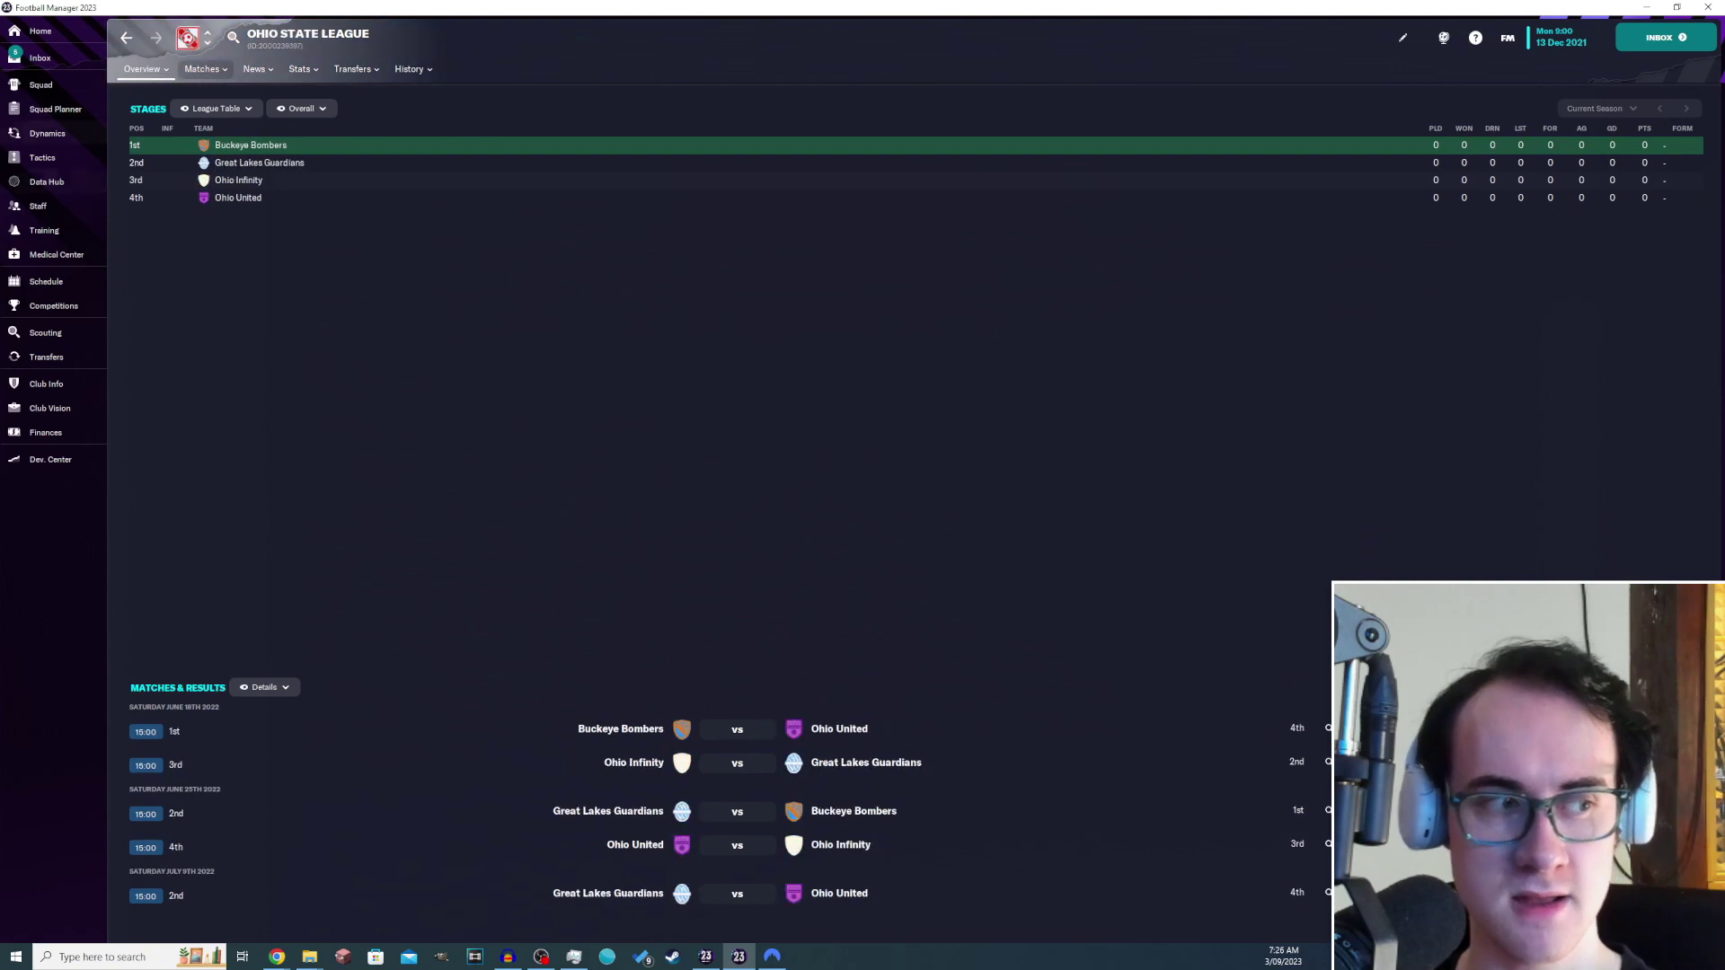